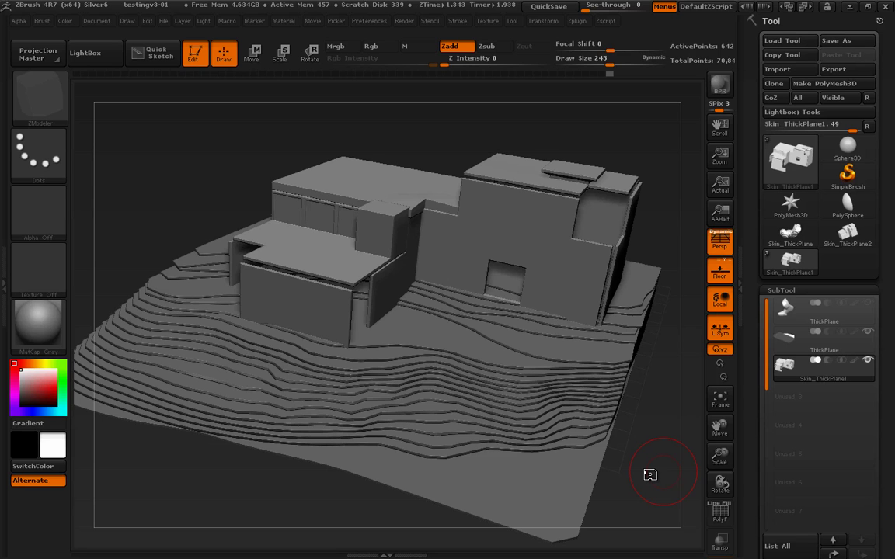
Examine the stepped contour terrain in front of the building model.
mouse_move(649, 475)
mouse_down()
mouse_move(659, 469)
mouse_move(649, 479)
mouse_move(658, 507)
mouse_up()
key(ctrl+shift)
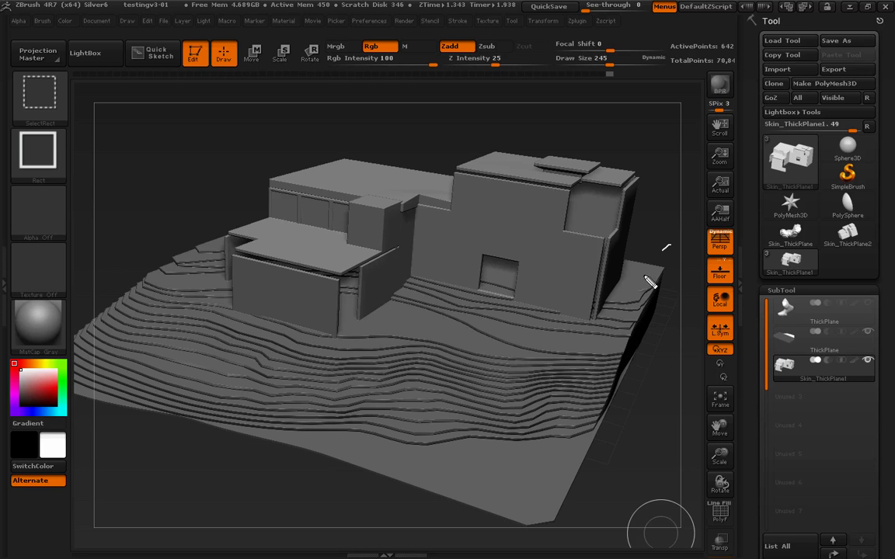
mouse_move(649, 283)
mouse_down()
mouse_move(385, 339)
mouse_move(95, 315)
mouse_move(319, 525)
mouse_move(670, 244)
mouse_up()
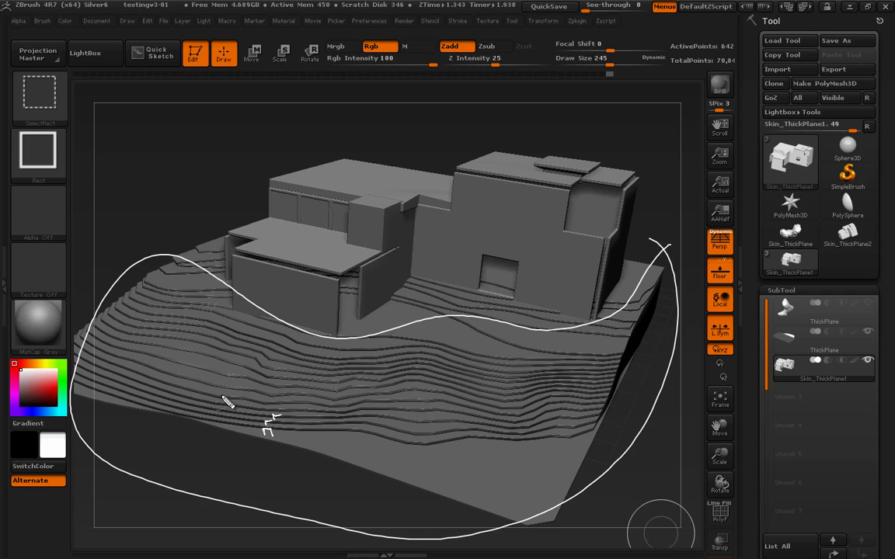
mouse_move(369, 432)
mouse_down()
mouse_move(409, 350)
mouse_move(498, 456)
mouse_up()
drag(539, 431, 493, 348)
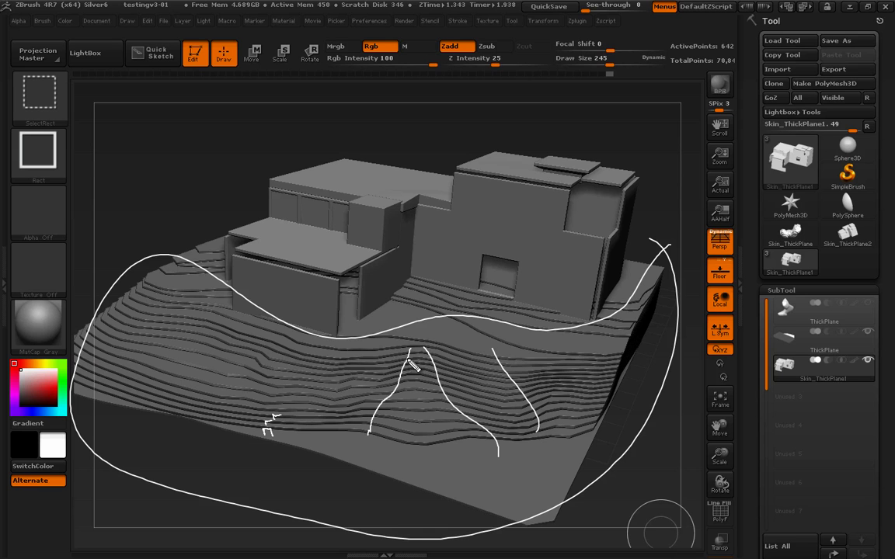
key(Escape)
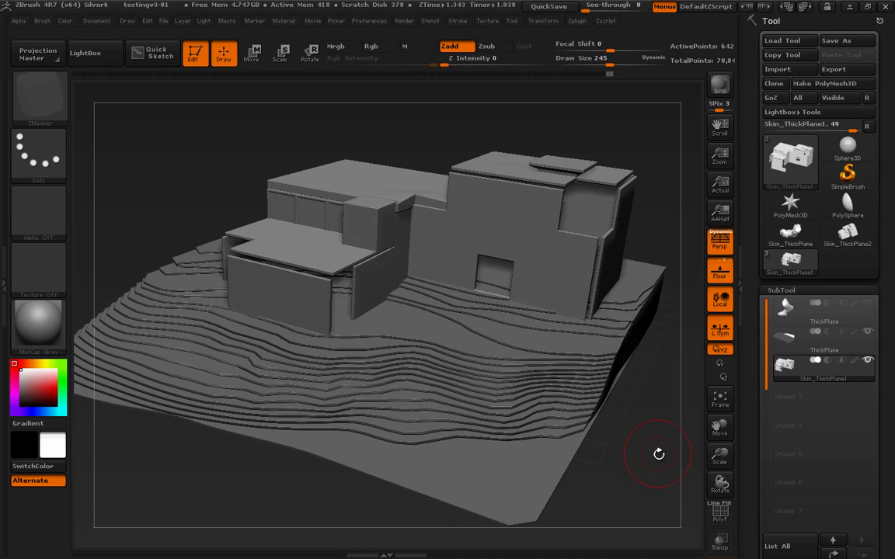
drag(659, 454, 660, 450)
Open the testing-v4-01-tips project without saving changes to the current project.
key(ctrl)
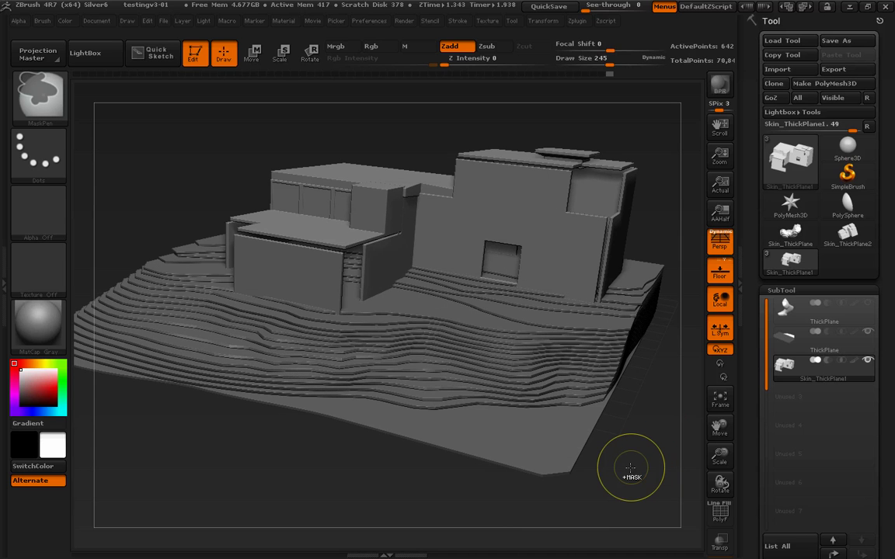
key(ctrl+o)
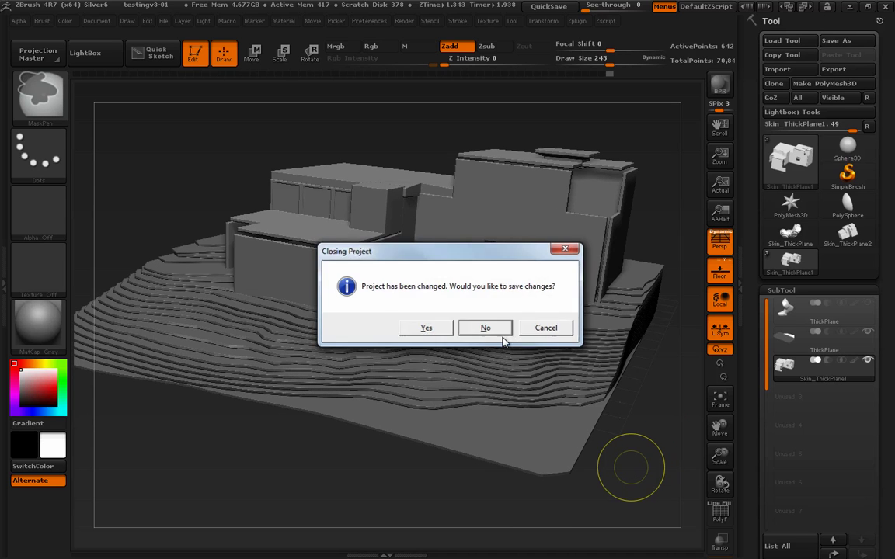
click(477, 327)
click(225, 158)
click(387, 387)
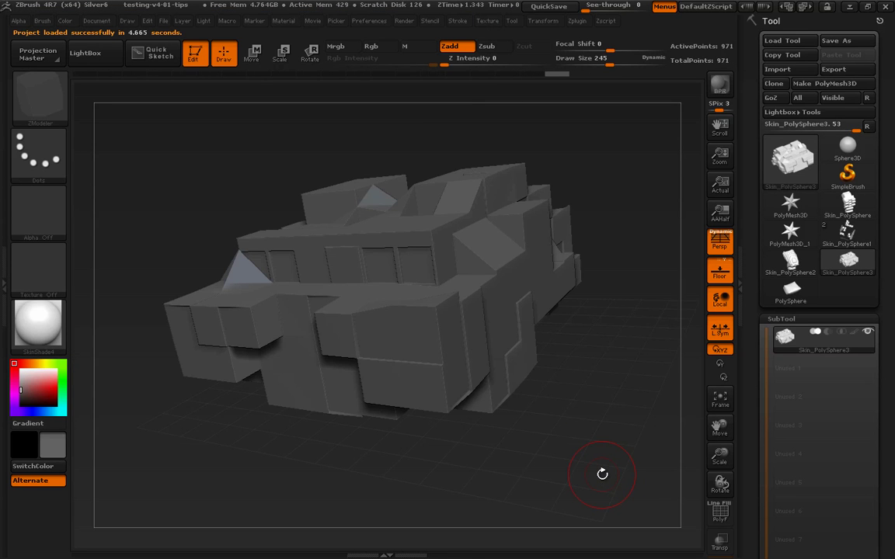
drag(588, 448, 612, 462)
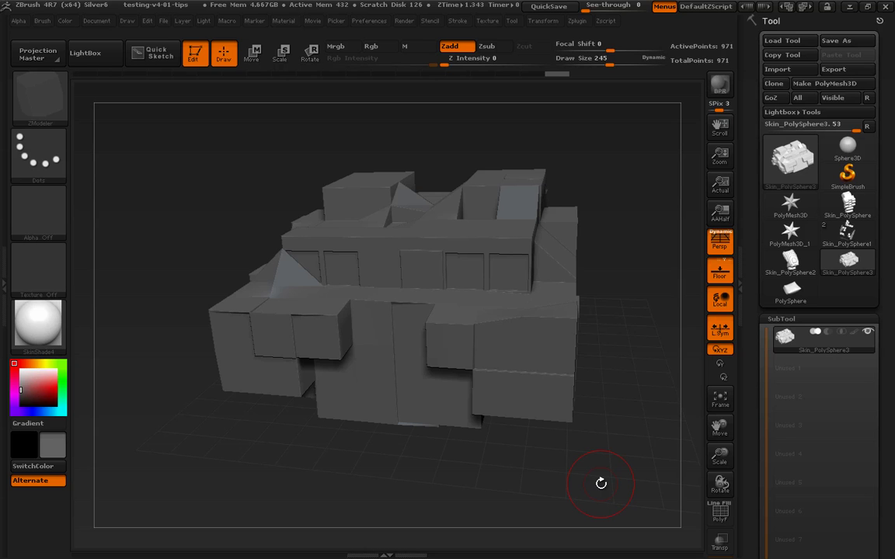
Load the ThickPlane.ZTL tool from the LightBox library and check it from the side.
click(86, 53)
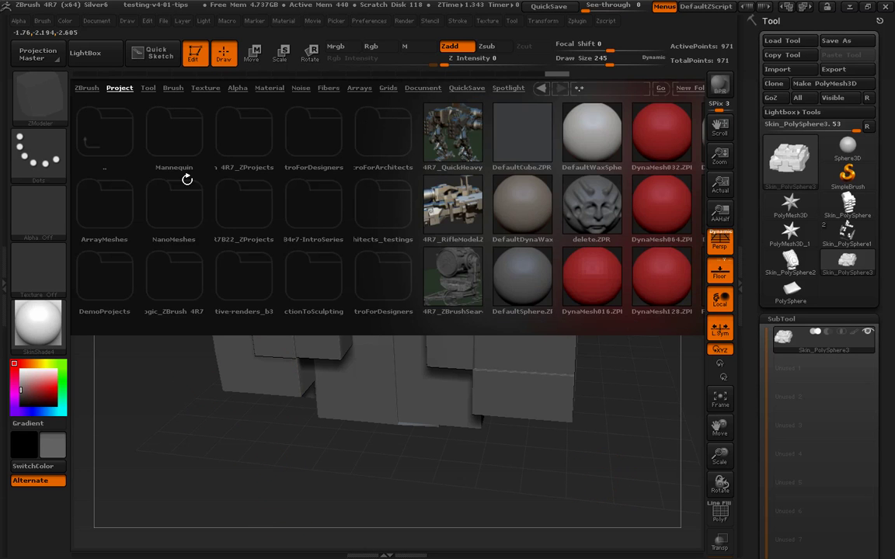
click(147, 88)
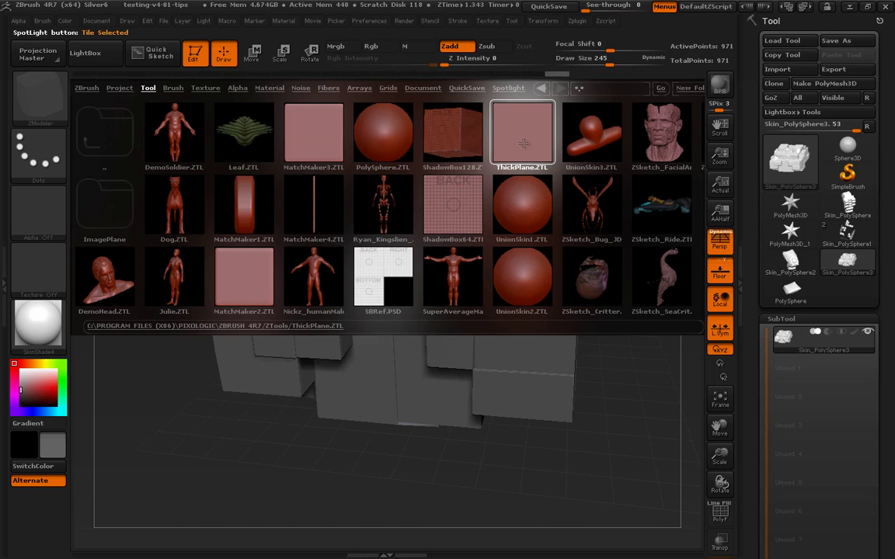
double_click(523, 143)
click(85, 53)
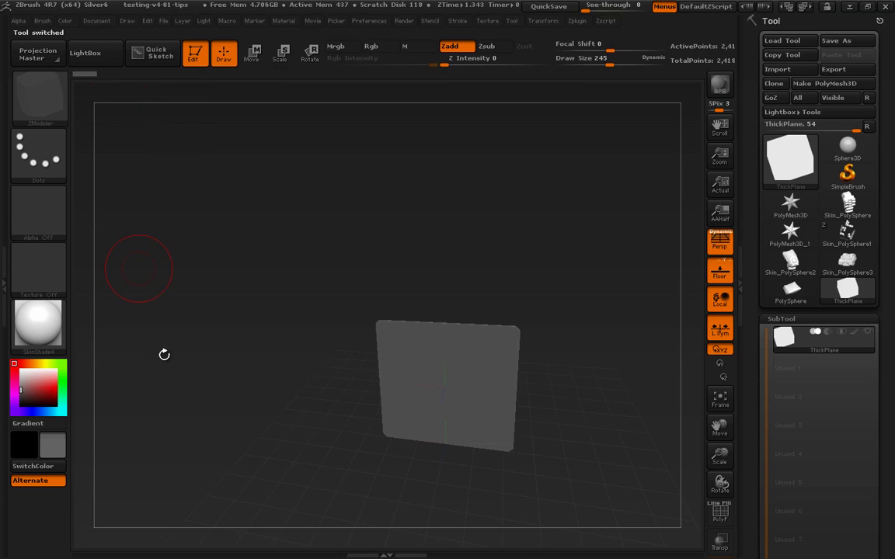
drag(589, 432, 550, 376)
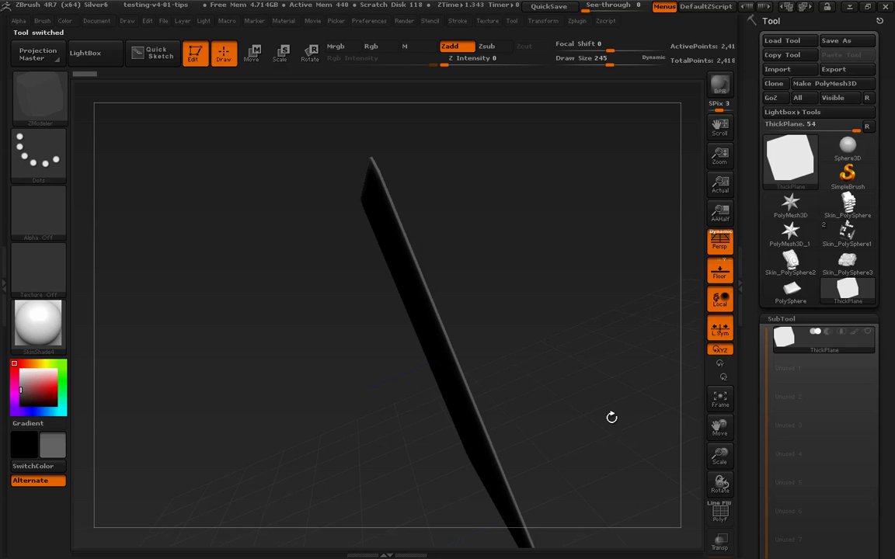
drag(453, 327, 590, 327)
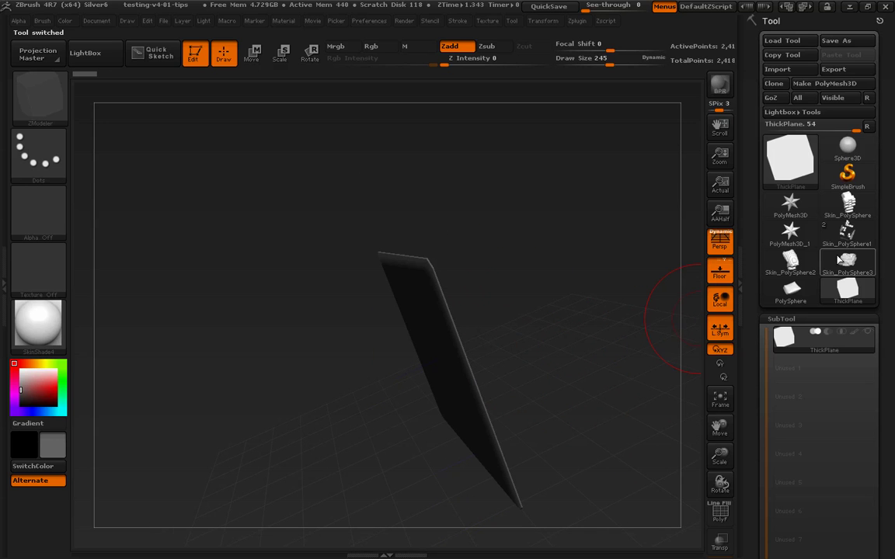
Switch to the Skin_PolySphere model and inspect the underside of its stepped blocks from the side.
click(848, 205)
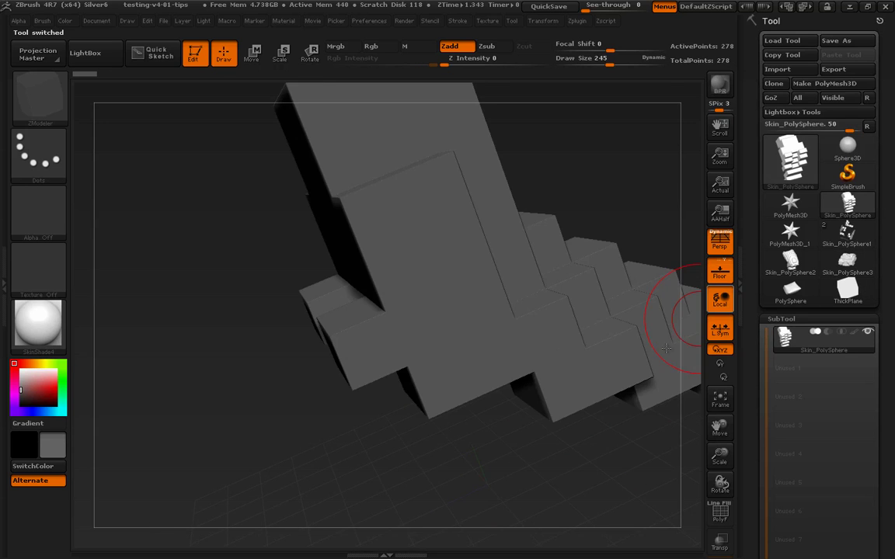
mouse_move(539, 432)
mouse_down()
mouse_move(625, 407)
mouse_move(645, 454)
mouse_move(583, 433)
mouse_move(629, 459)
mouse_move(603, 451)
mouse_up()
key(ctrl+shift)
drag(557, 324, 311, 479)
key(Escape)
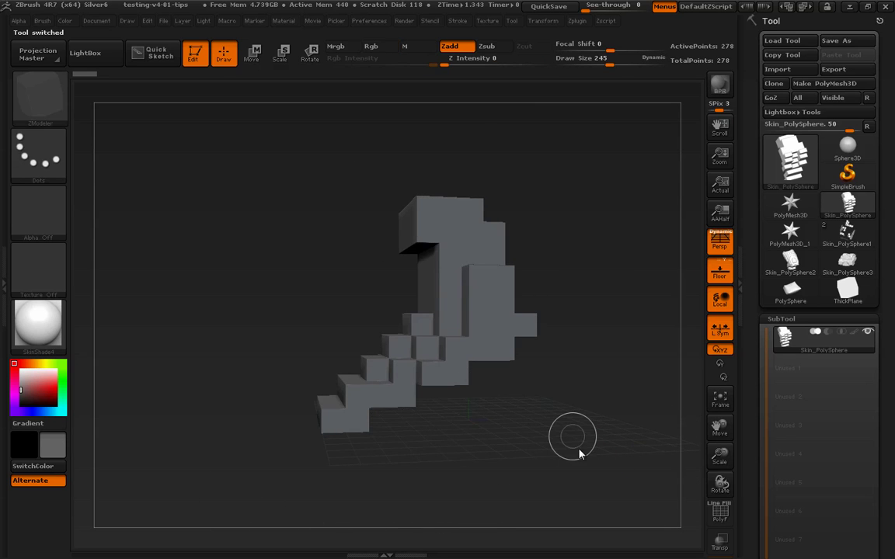
drag(579, 453, 601, 408)
Append ThickPlane to the stepped block model as a subtool and make it the active subtool.
scroll(751, 400, down, 5)
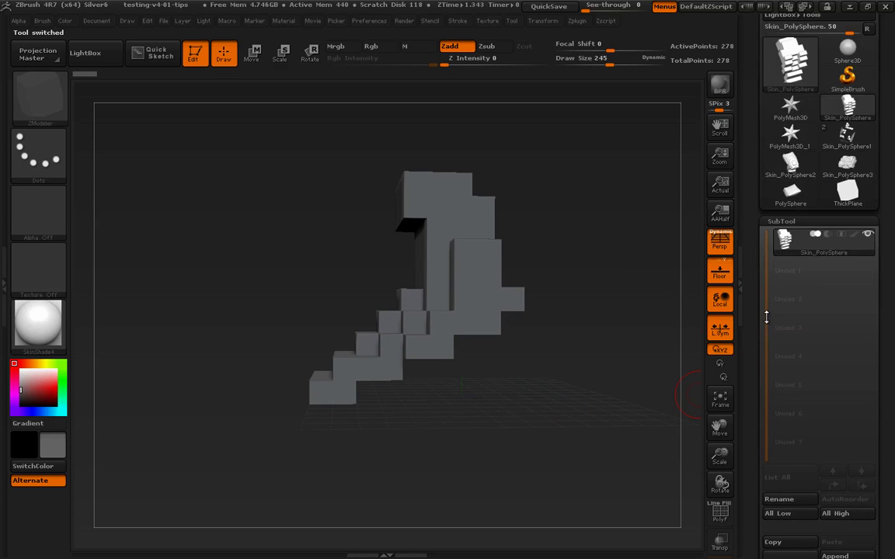
click(843, 453)
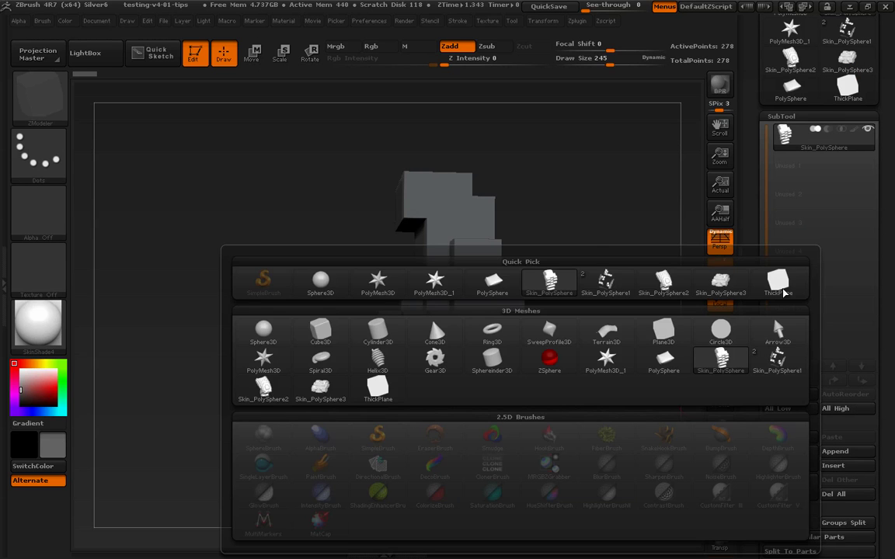
click(777, 281)
click(788, 163)
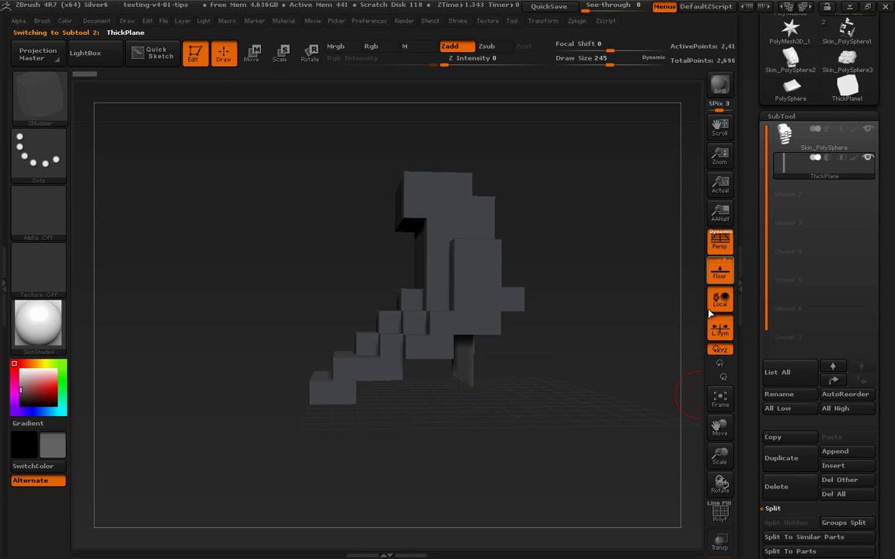
Turn on the PolyFrame display so the appended plane shows its wireframe.
click(781, 116)
drag(653, 307, 628, 310)
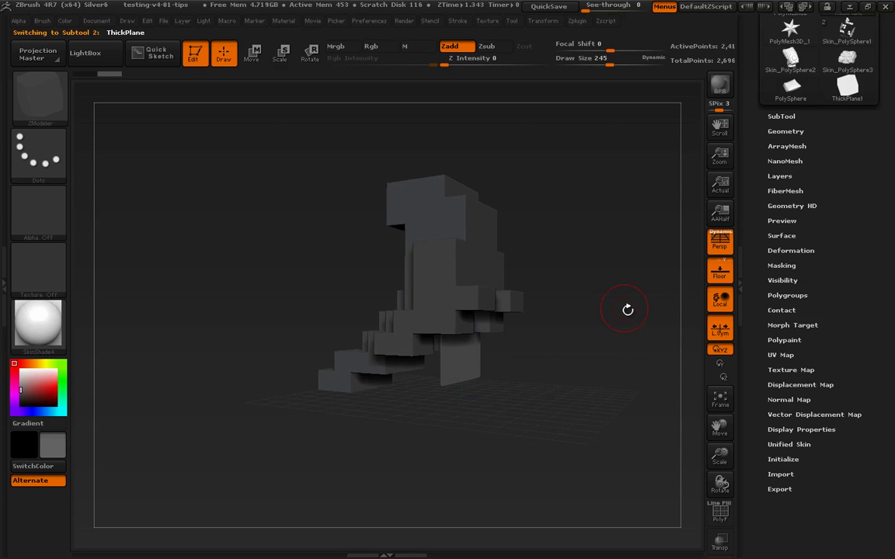
click(720, 512)
mouse_move(648, 464)
mouse_down()
mouse_move(546, 433)
mouse_move(602, 468)
mouse_move(492, 386)
mouse_up()
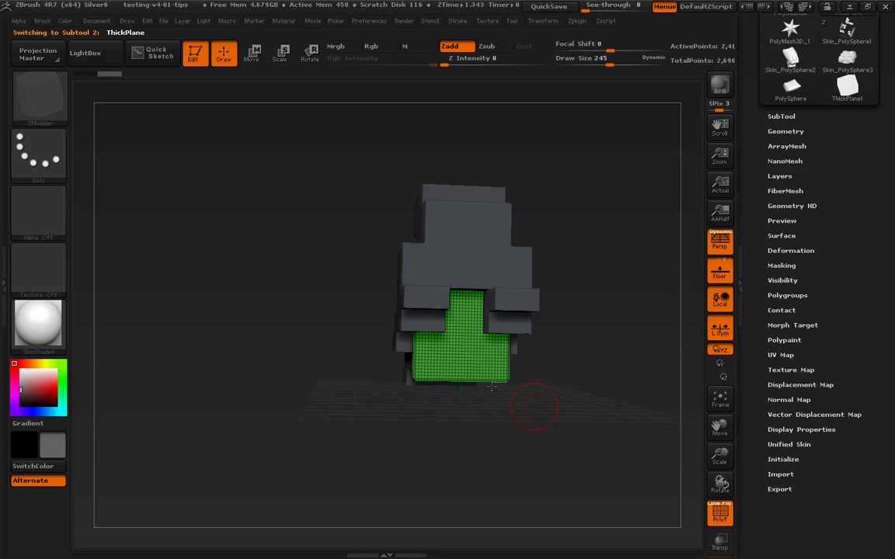
Rotate the plane 90 degrees with the Rotate deformation so it lies flat, and enlarge it with the Size deformation well beyond the blocks.
click(790, 250)
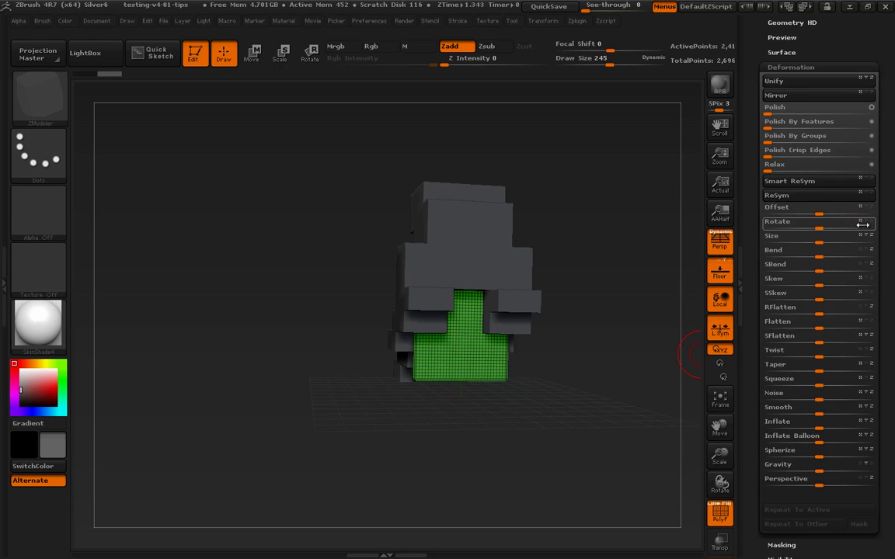
drag(823, 224, 820, 229)
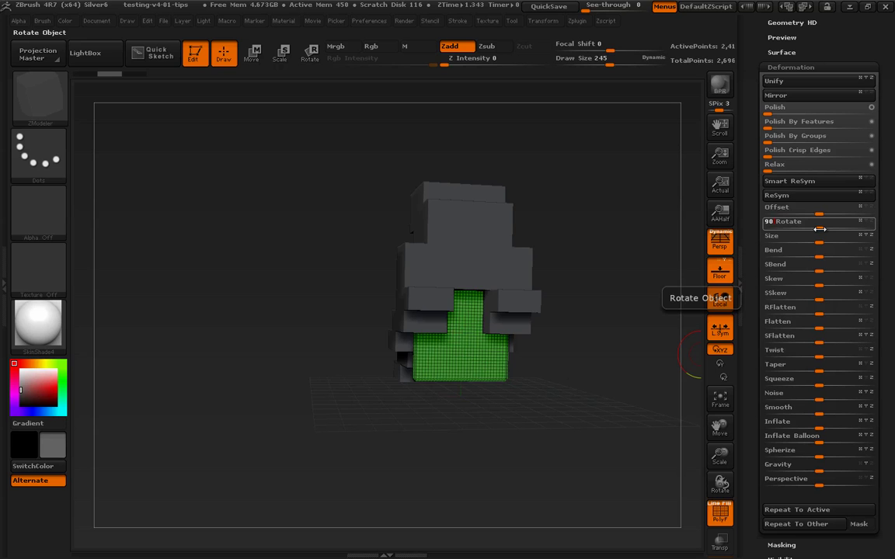
key(Return)
drag(553, 427, 682, 499)
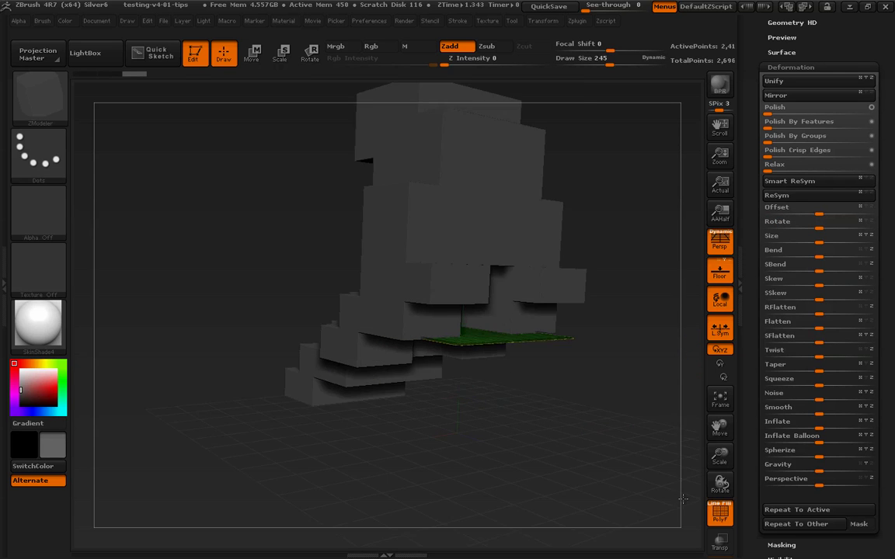
drag(820, 236, 862, 243)
drag(639, 459, 568, 423)
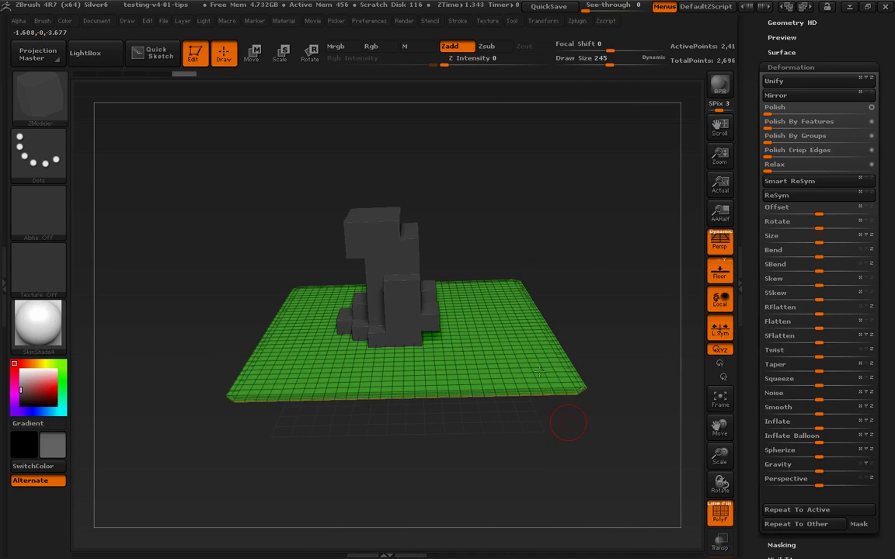
Lay a Move transpose line across the width of the flat plane and narrow the plane along it.
click(256, 59)
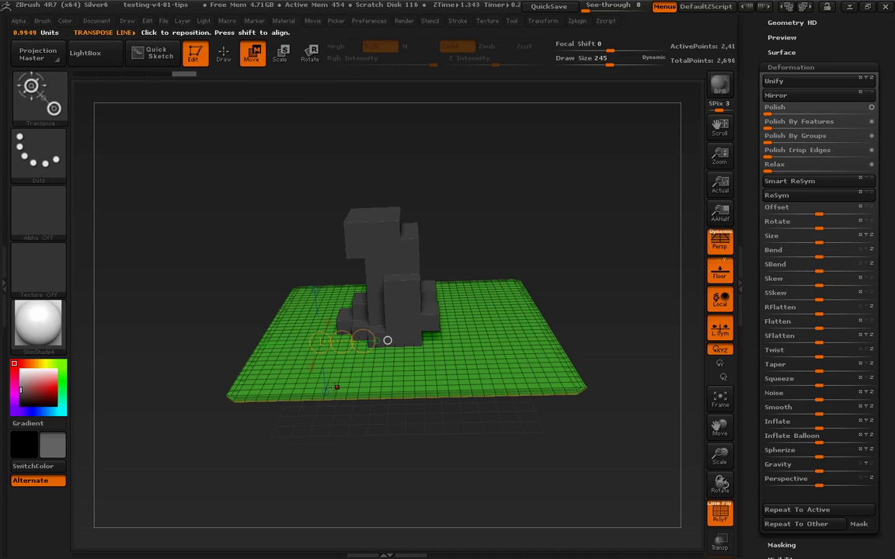
drag(252, 365, 225, 235)
mouse_move(248, 365)
mouse_down()
mouse_move(403, 364)
mouse_move(391, 364)
mouse_up()
click(489, 360)
click(431, 361)
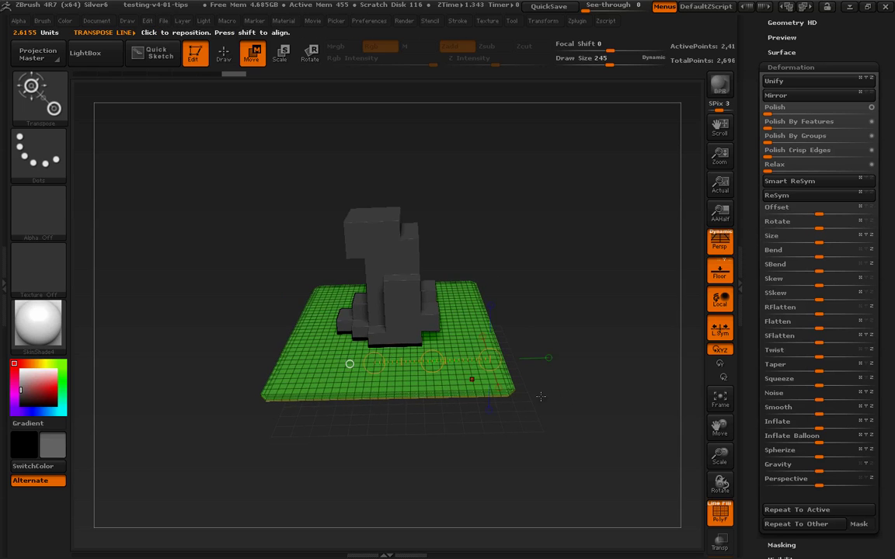
Stretch the plane toward the descending blocks with the transpose line and shift it sideways beneath the tower.
drag(570, 406, 574, 371)
drag(373, 363, 363, 363)
alt+drag(586, 395, 596, 417)
drag(358, 339, 336, 339)
key(ctrl+z)
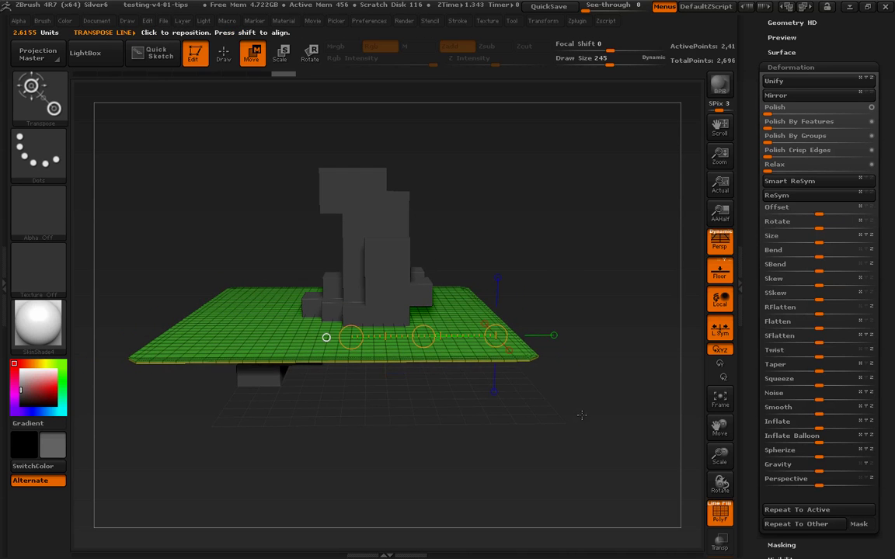
drag(424, 338, 410, 338)
Examine the plane's thickness from the side against the height of one block.
drag(590, 322, 598, 464)
alt+drag(535, 469, 536, 414)
alt+drag(433, 361, 539, 421)
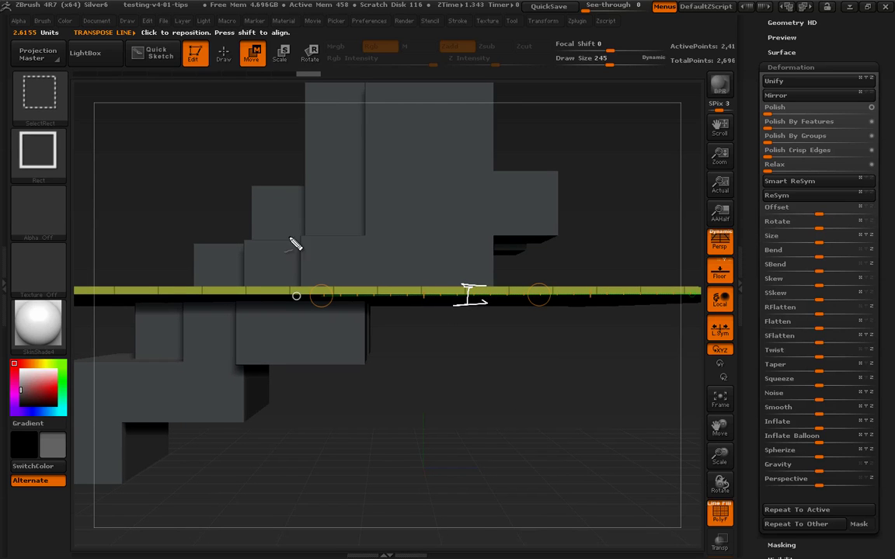
drag(288, 235, 339, 232)
drag(288, 288, 365, 285)
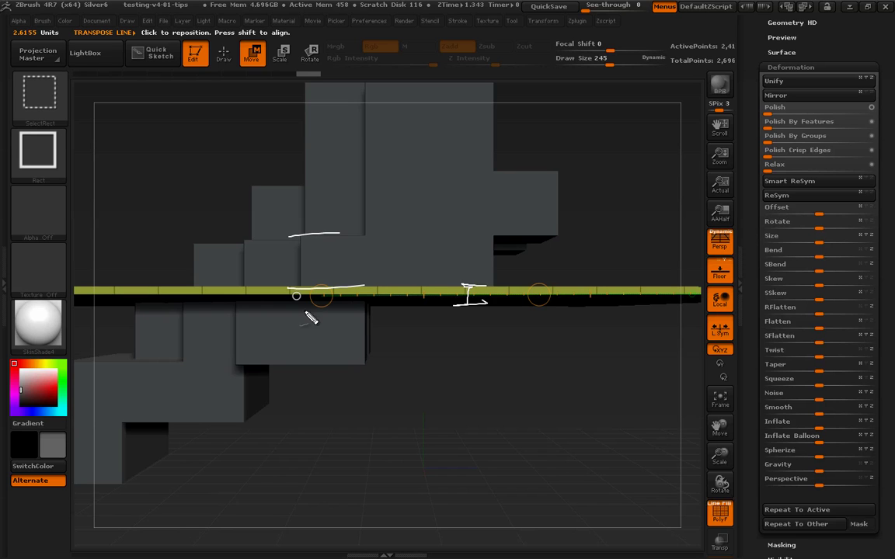
drag(313, 251, 313, 264)
drag(318, 253, 325, 260)
key(Escape)
Turn off perspective and frame a close side view of the plane's edge between the blocks.
click(720, 242)
mouse_move(523, 365)
alt+mouse_down()
mouse_move(492, 382)
mouse_move(590, 418)
alt+mouse_up()
alt+drag(481, 436, 541, 437)
Compare the plane's thickness with subdivisions of one block's height and study how the terrain could step down along the blocks.
key(ctrl+shift+3)
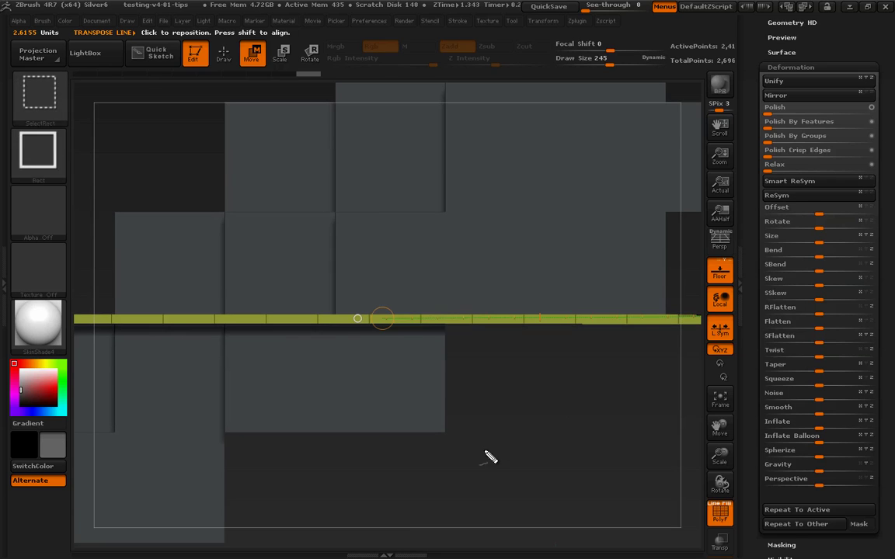
drag(332, 214, 364, 211)
drag(326, 323, 376, 313)
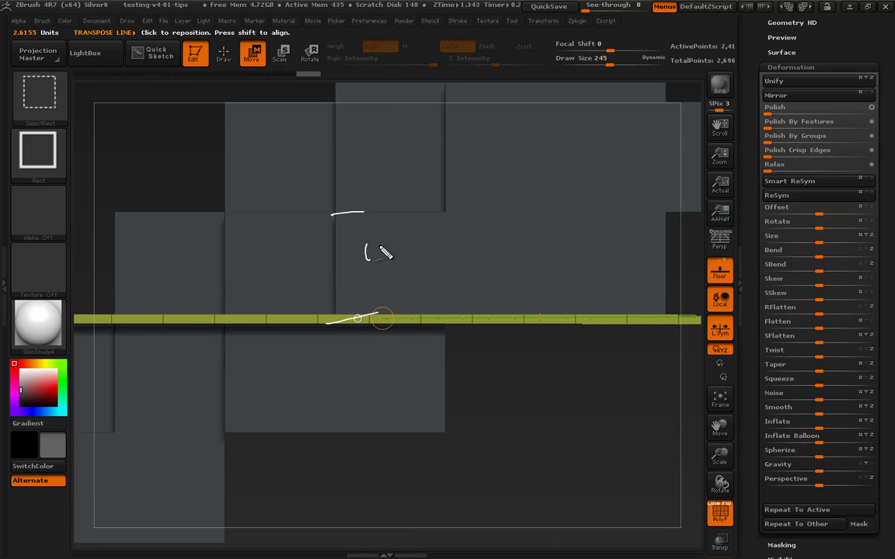
drag(383, 243, 348, 259)
mouse_move(332, 294)
mouse_down()
mouse_move(367, 297)
mouse_move(338, 306)
mouse_up()
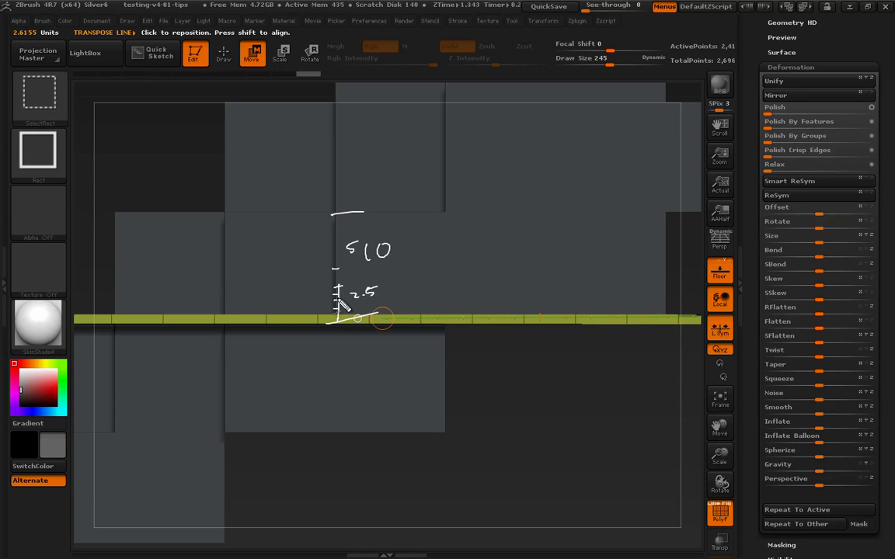
drag(337, 286, 338, 322)
mouse_move(488, 310)
mouse_down()
mouse_move(428, 315)
mouse_move(427, 351)
mouse_move(305, 426)
mouse_move(204, 417)
mouse_move(103, 514)
mouse_up()
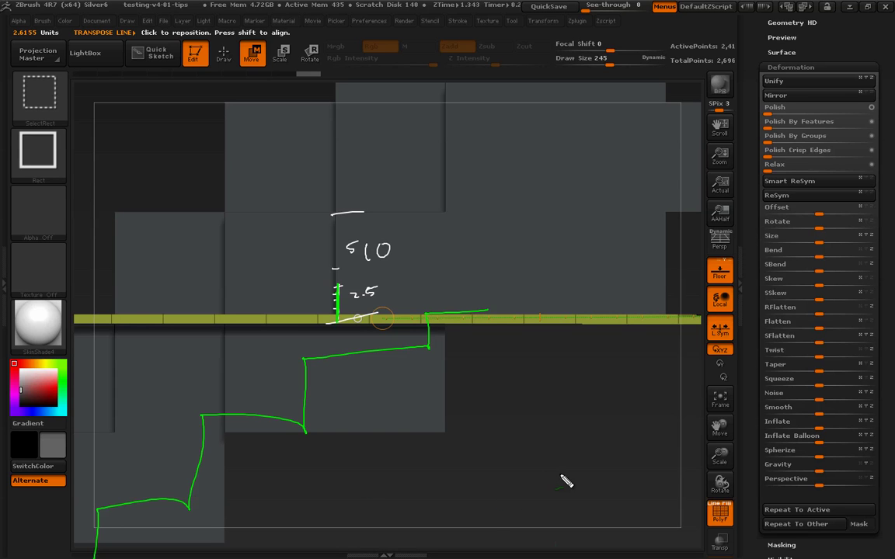
key(Escape)
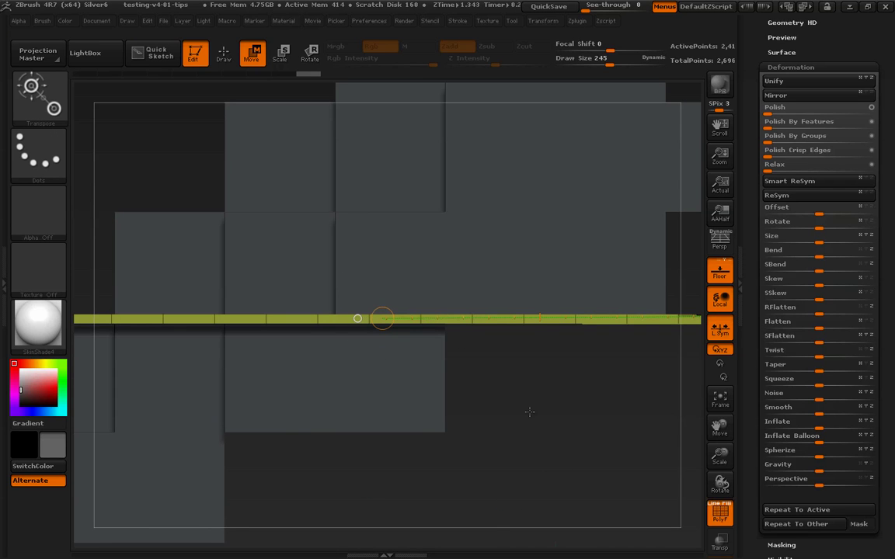
drag(541, 421, 590, 428)
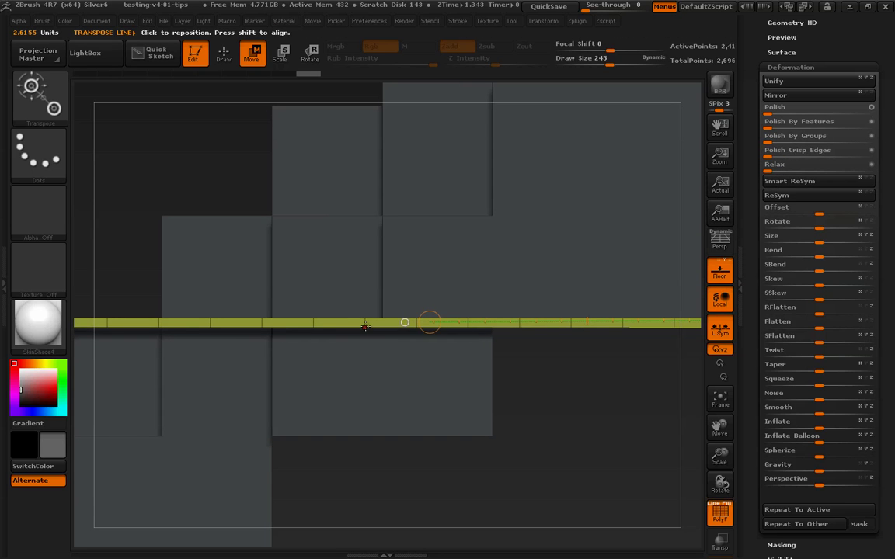
Thicken the plane vertically with the transpose line to about one third of a block's height.
mouse_move(365, 327)
shift+mouse_down()
mouse_move(365, 284)
mouse_move(365, 463)
shift+mouse_up()
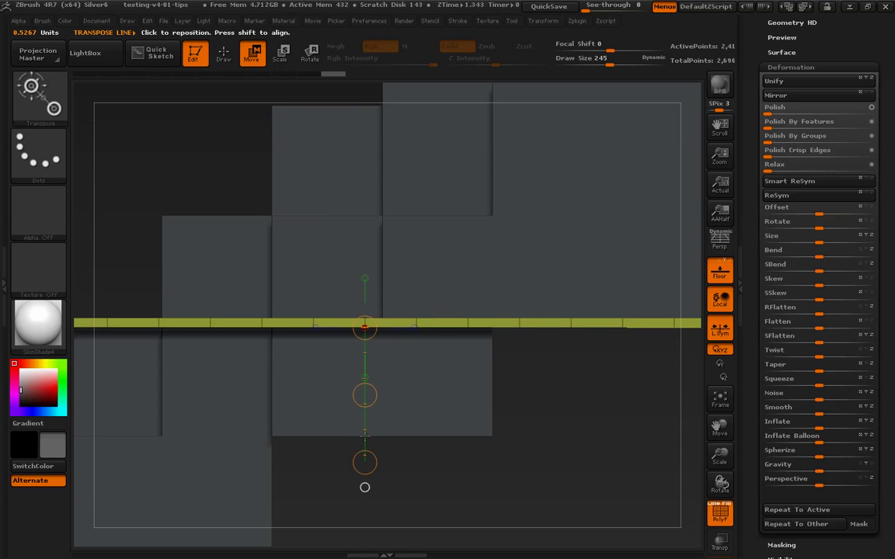
mouse_move(365, 463)
mouse_down()
mouse_move(365, 528)
mouse_move(365, 464)
mouse_move(365, 472)
mouse_up()
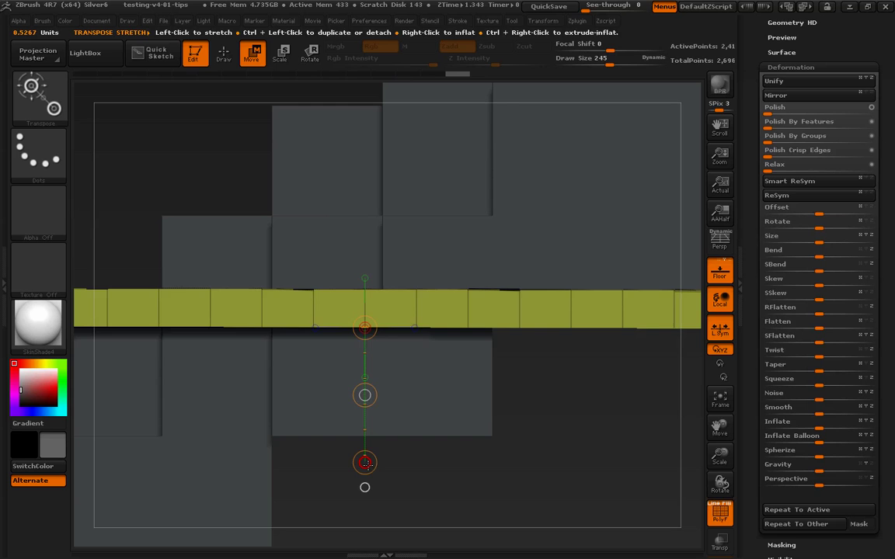
alt+drag(494, 447, 553, 447)
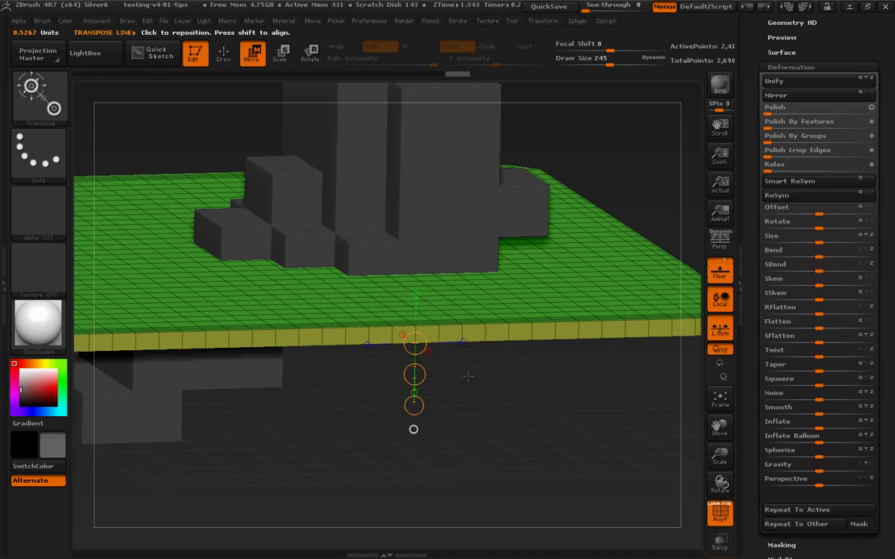
Turn on Array Mesh for the thick plane and enable its Transpose control with the Move transpose line.
click(224, 55)
click(803, 67)
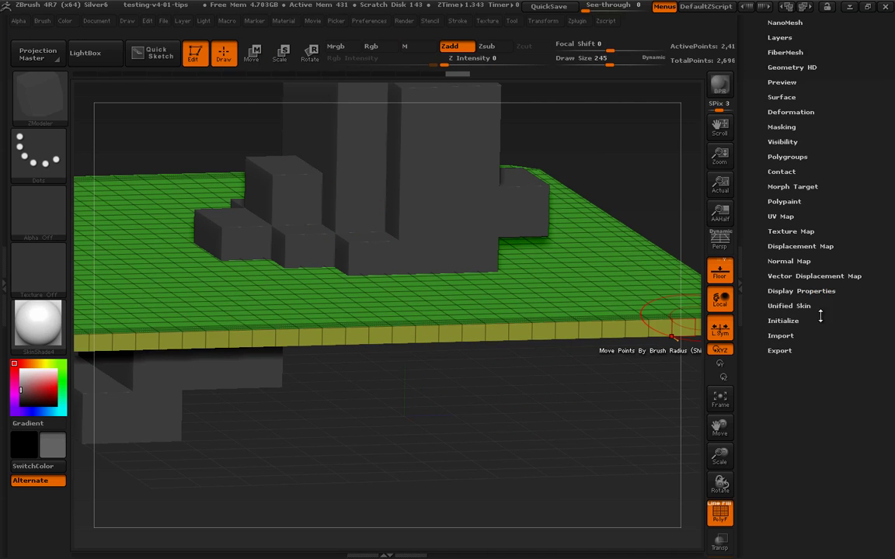
scroll(820, 310, up, 4)
click(785, 152)
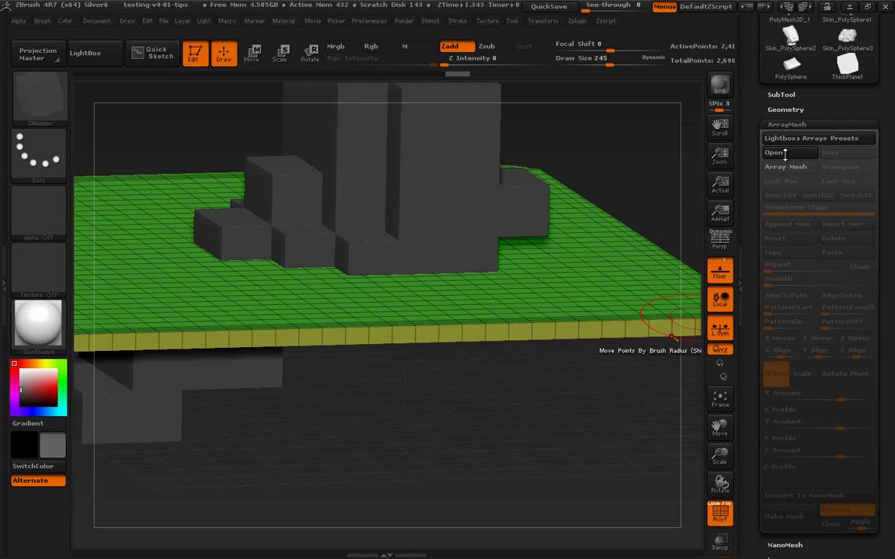
click(785, 166)
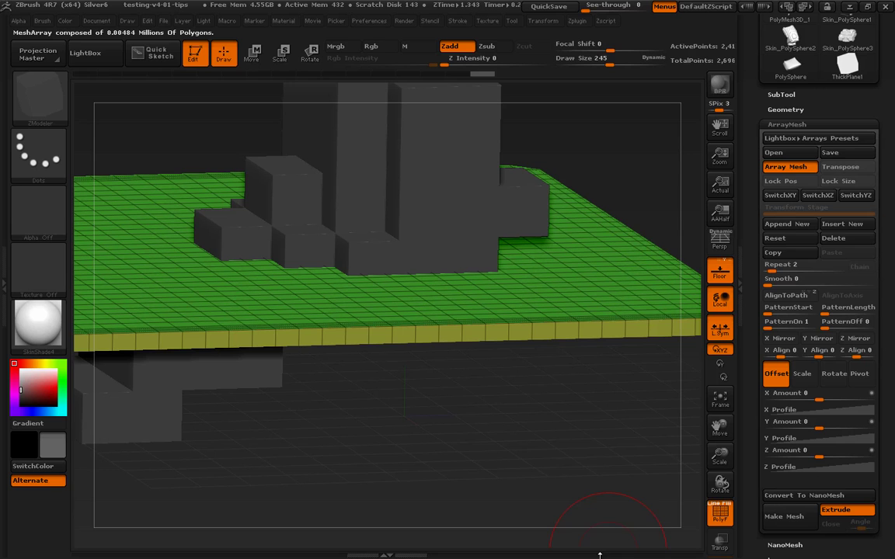
click(840, 166)
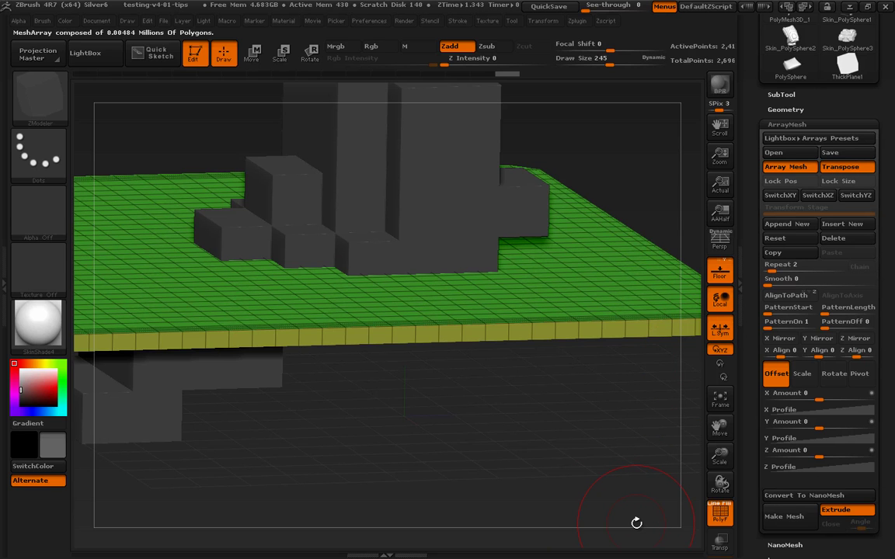
click(252, 53)
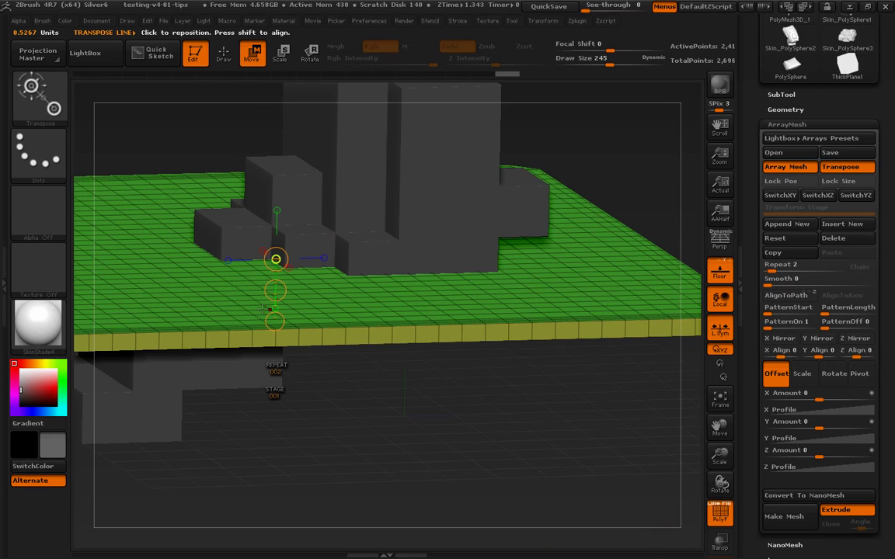
key(ctrl+shift+d)
mouse_move(855, 178)
mouse_down()
mouse_move(827, 205)
mouse_move(286, 184)
mouse_move(296, 99)
mouse_move(289, 101)
mouse_up()
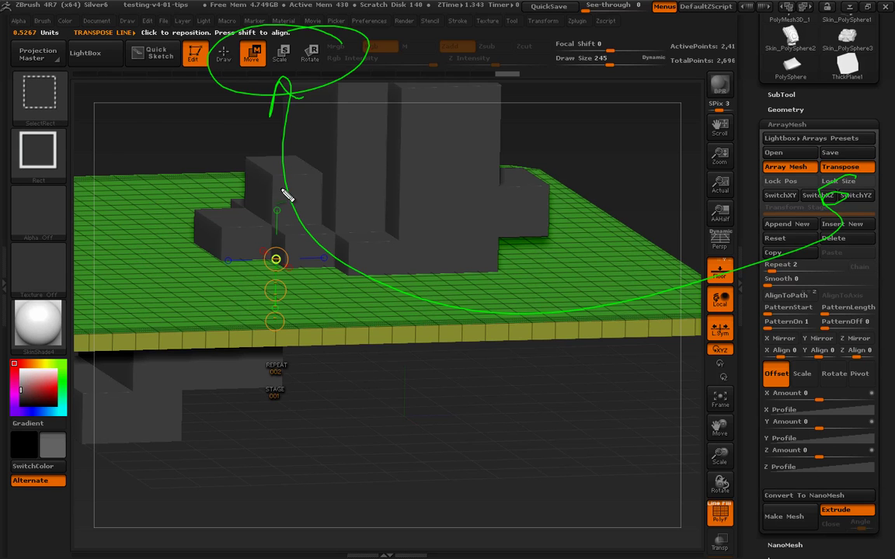
mouse_move(150, 122)
mouse_down()
mouse_move(235, 291)
mouse_move(384, 242)
mouse_move(283, 229)
mouse_up()
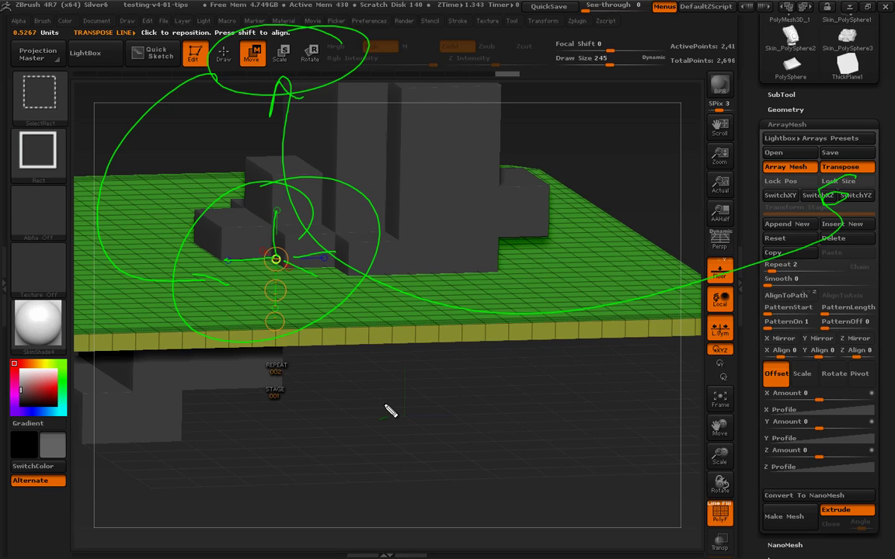
key(Escape)
Offset the array copy straight down below the plane to a Y Amount of about 7.71.
mouse_move(480, 451)
mouse_down()
mouse_move(464, 452)
mouse_move(489, 465)
mouse_move(494, 422)
mouse_up()
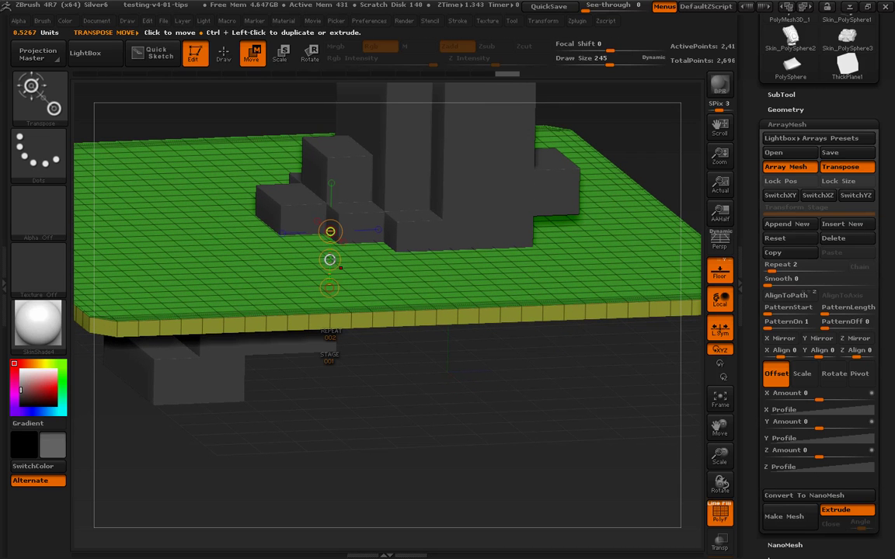
drag(330, 259, 330, 421)
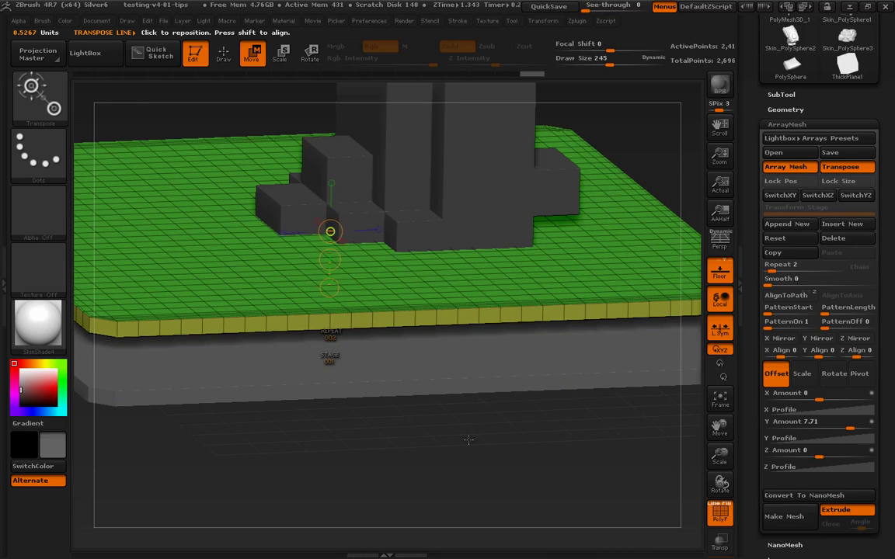
mouse_move(462, 485)
mouse_down()
mouse_move(489, 446)
mouse_move(618, 448)
mouse_up()
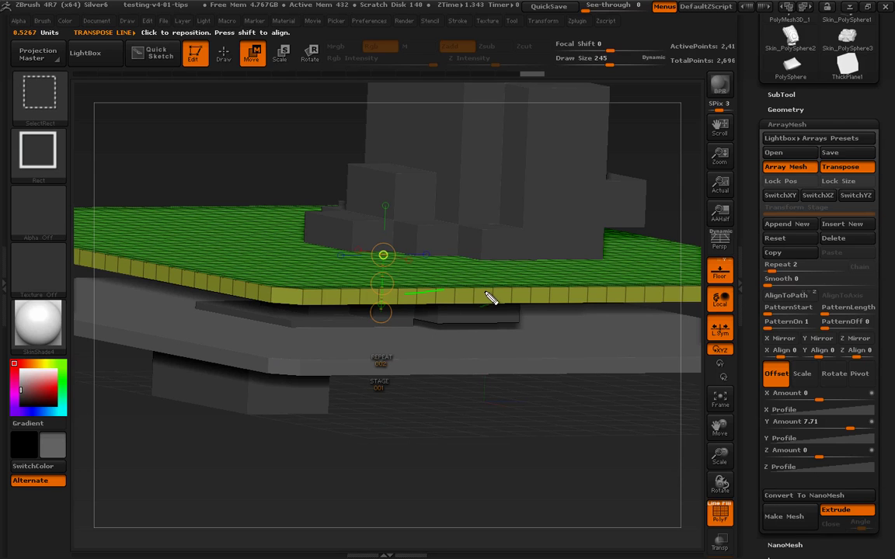
Set the array's Repeat to 21 and extend the stack downward to a Y Amount of about 19.38.
mouse_move(518, 299)
mouse_down()
mouse_move(593, 314)
mouse_move(768, 260)
mouse_move(747, 272)
mouse_move(780, 267)
mouse_up()
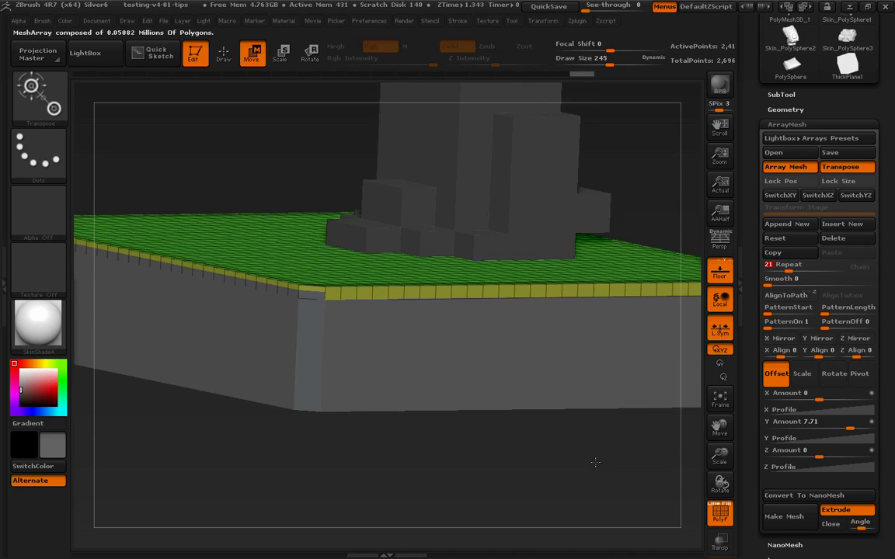
drag(410, 283, 393, 452)
alt+drag(653, 209, 614, 238)
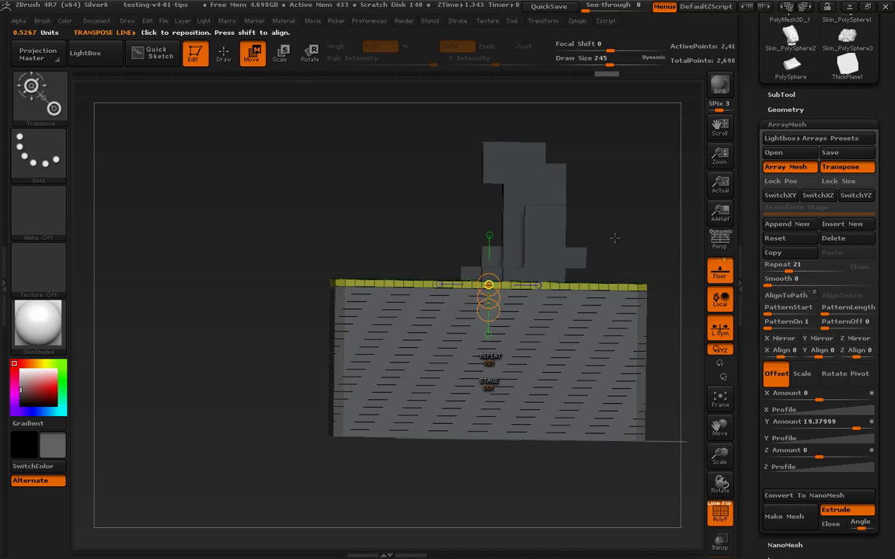
Turn on transparency so the blocks show through the array and align the model to a straight side view.
click(719, 543)
drag(608, 539, 573, 508)
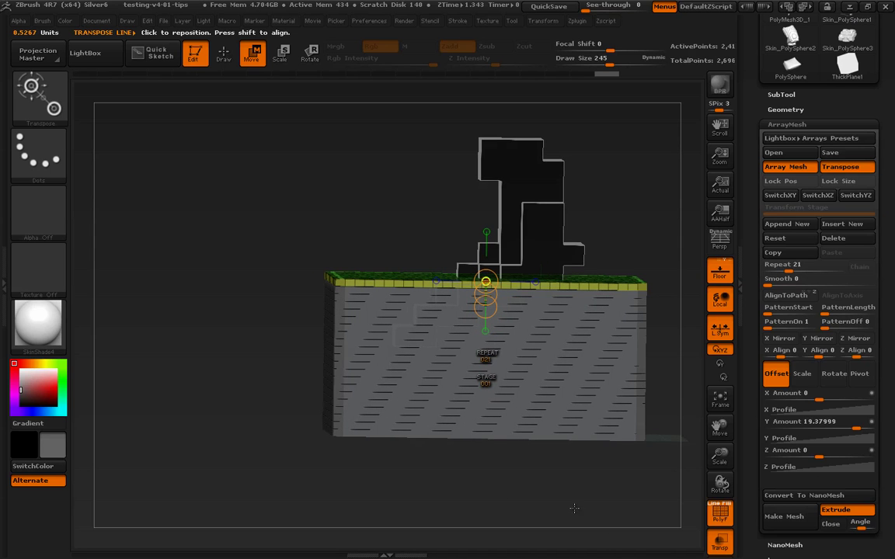
key(ctrl+shift)
mouse_move(438, 347)
mouse_down()
mouse_move(442, 340)
mouse_move(424, 342)
mouse_up()
key(Escape)
mouse_move(567, 499)
mouse_down()
mouse_move(568, 507)
mouse_move(610, 417)
mouse_up()
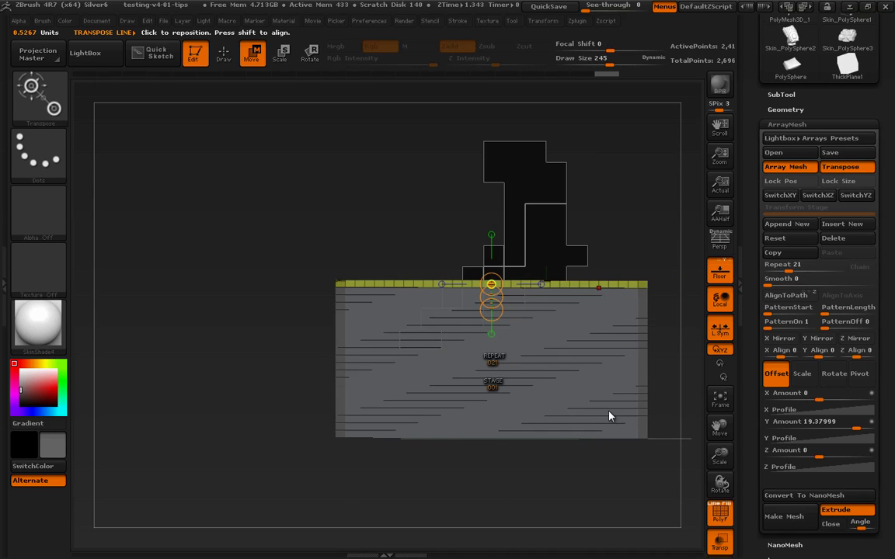
Lay the array's transpose line horizontally and offset the layers toward the descending blocks to a Z Amount of about 0.69.
drag(639, 287, 403, 287)
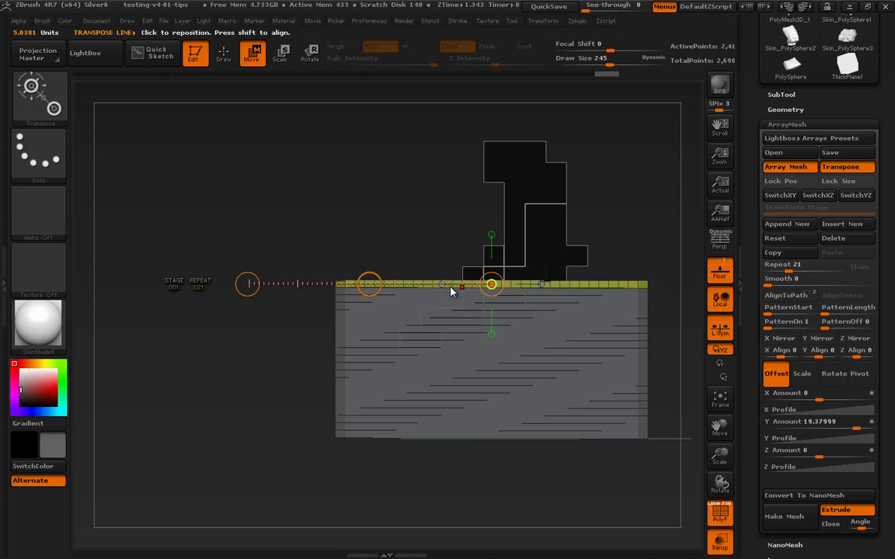
drag(371, 288, 179, 292)
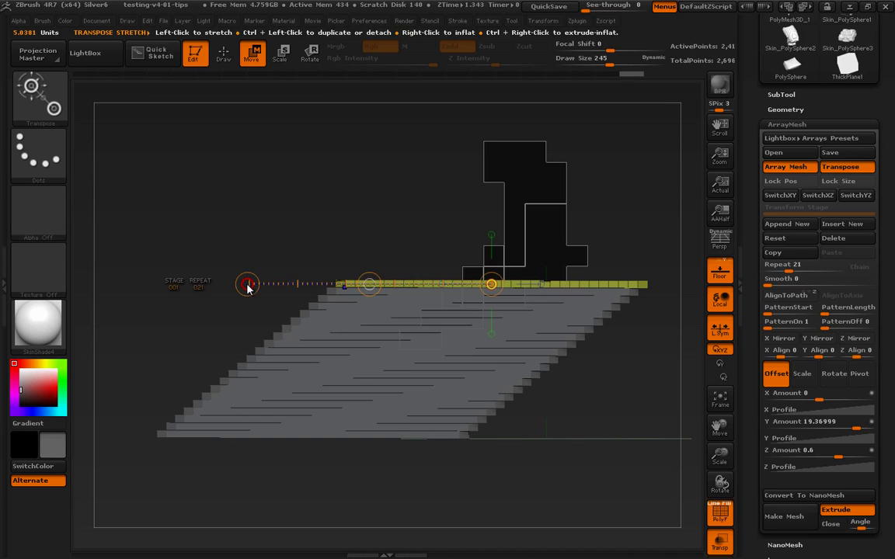
drag(368, 288, 341, 288)
Try to spread the array layers farther from the tower, working in the top view.
alt+drag(552, 362, 613, 367)
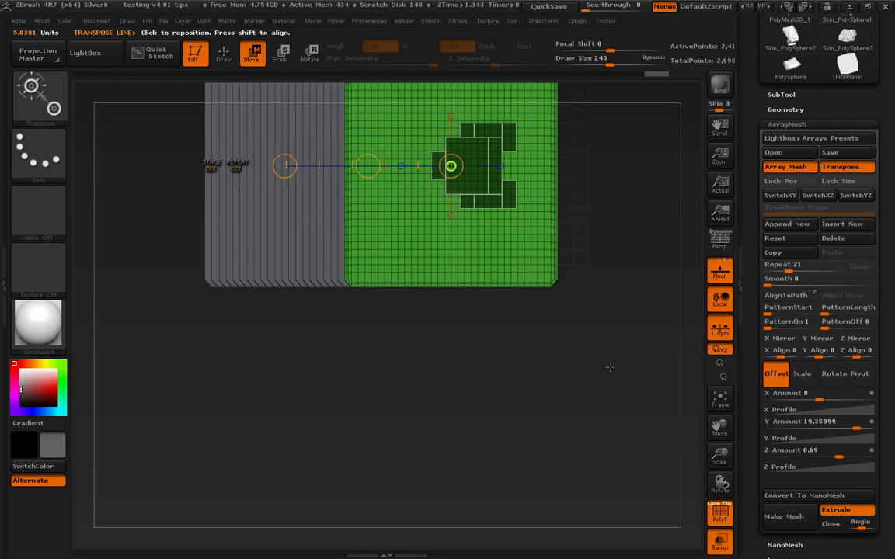
alt+drag(541, 302, 541, 445)
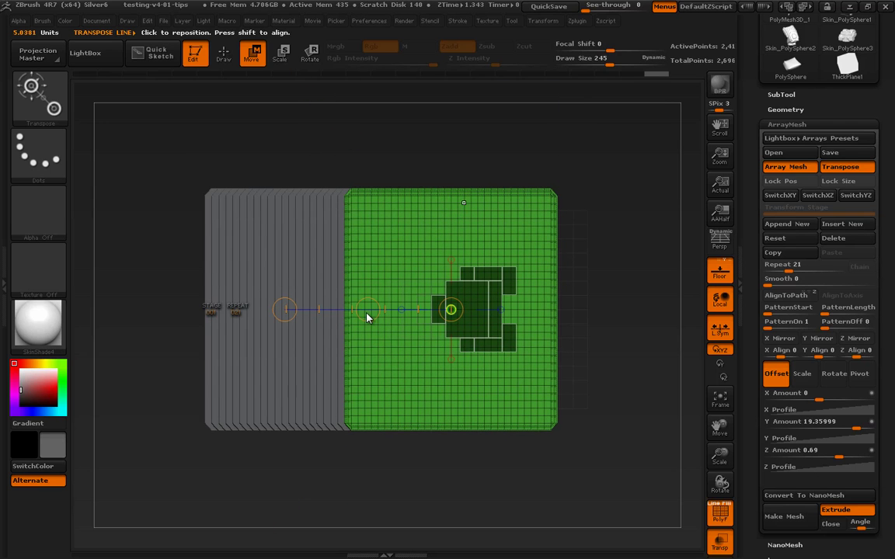
drag(367, 313, 351, 310)
key(ctrl+z)
drag(289, 309, 203, 308)
key(ctrl+z)
Scale the array layers progressively along the transpose line away from the tower and turn perspective back on.
click(280, 54)
drag(284, 310, 225, 320)
drag(619, 390, 554, 365)
click(723, 242)
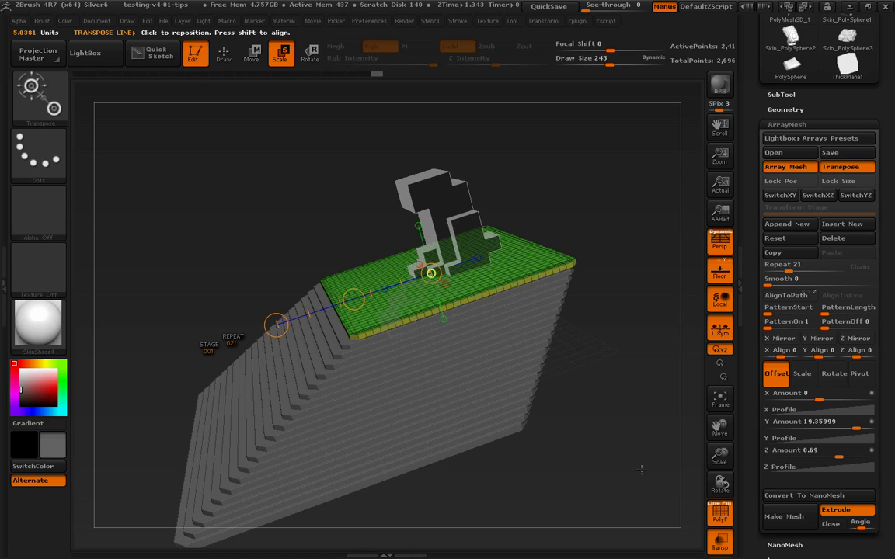
drag(586, 421, 603, 489)
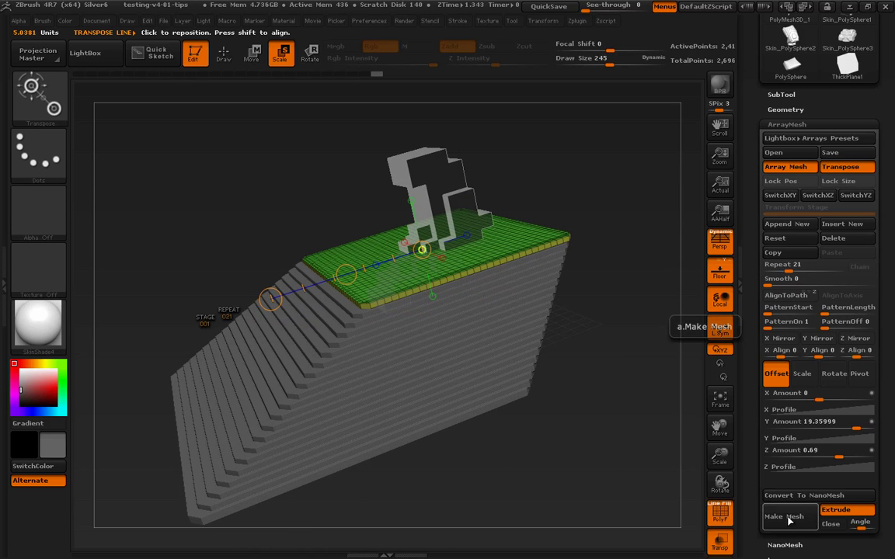
key(ctrl+shift)
mouse_move(560, 337)
mouse_down()
mouse_move(657, 465)
mouse_move(741, 525)
mouse_up()
drag(852, 508, 679, 494)
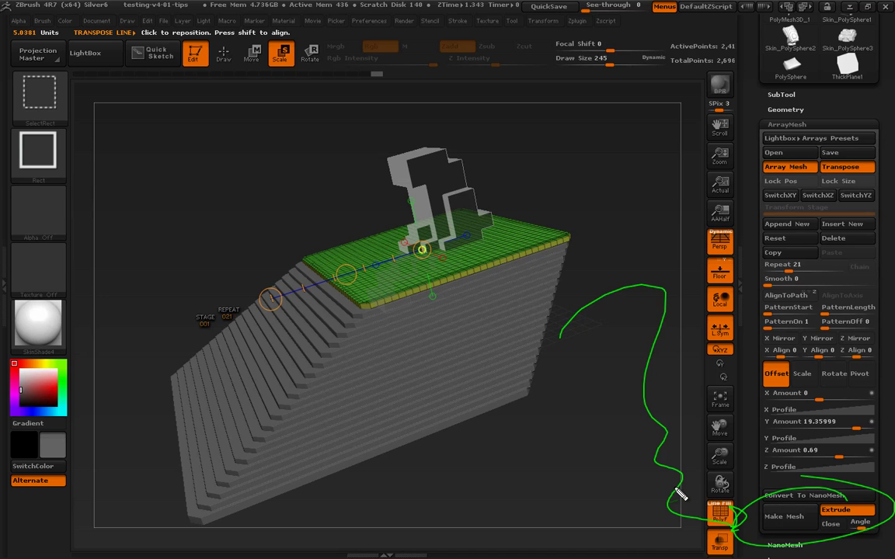
key(Escape)
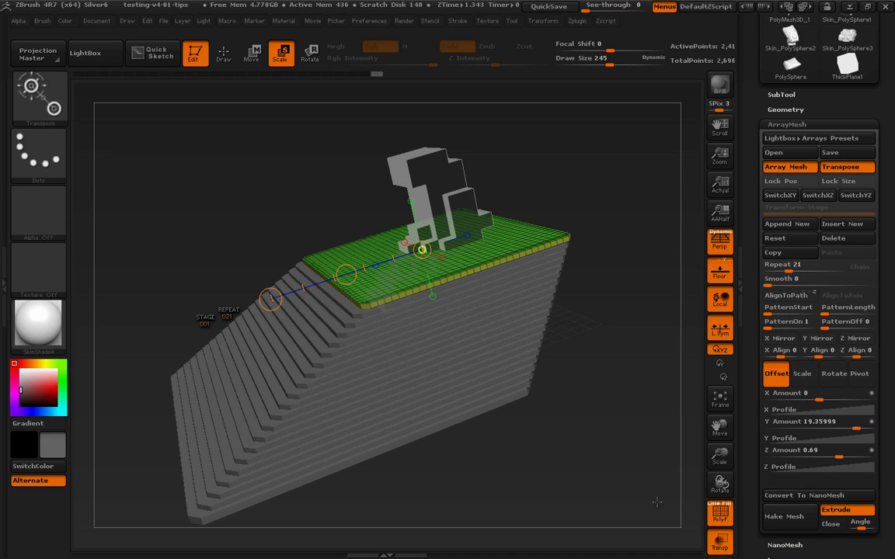
Convert the stepped array into real geometry with Make Mesh.
drag(607, 438, 642, 467)
click(799, 524)
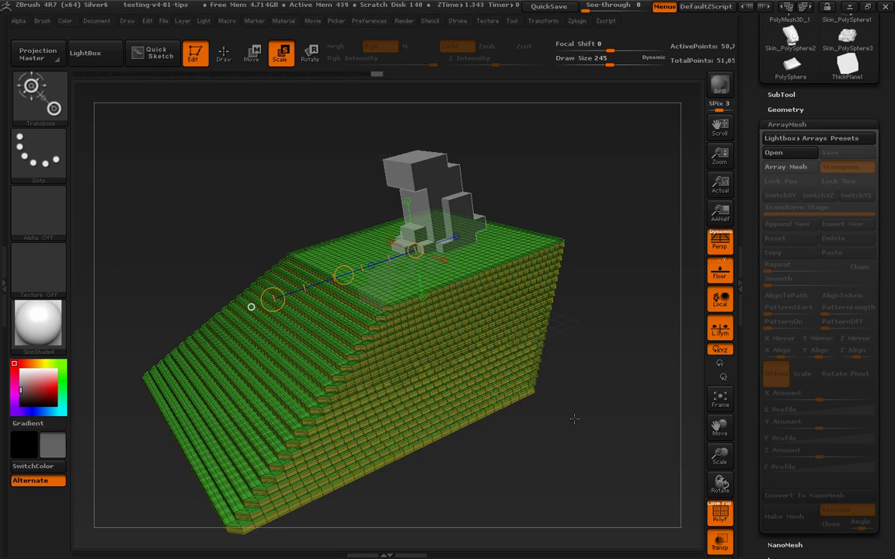
drag(574, 419, 637, 383)
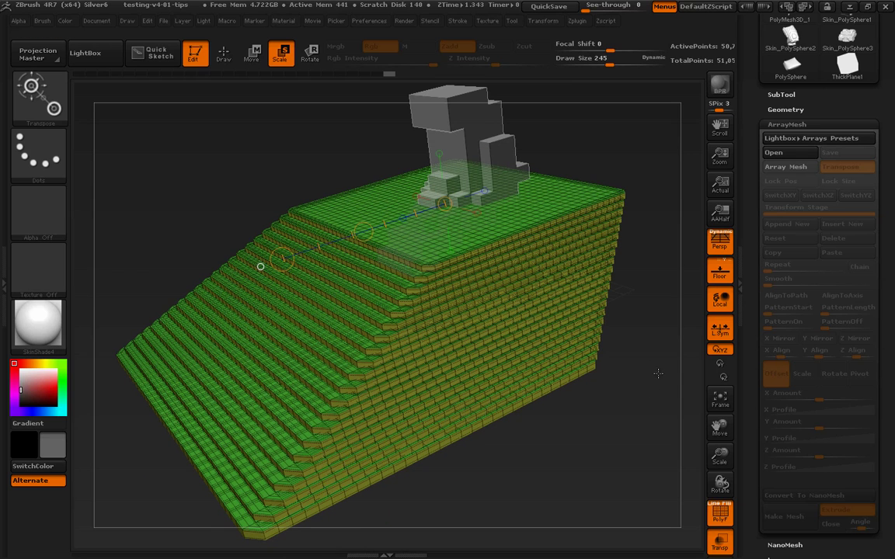
key(ctrl+shift)
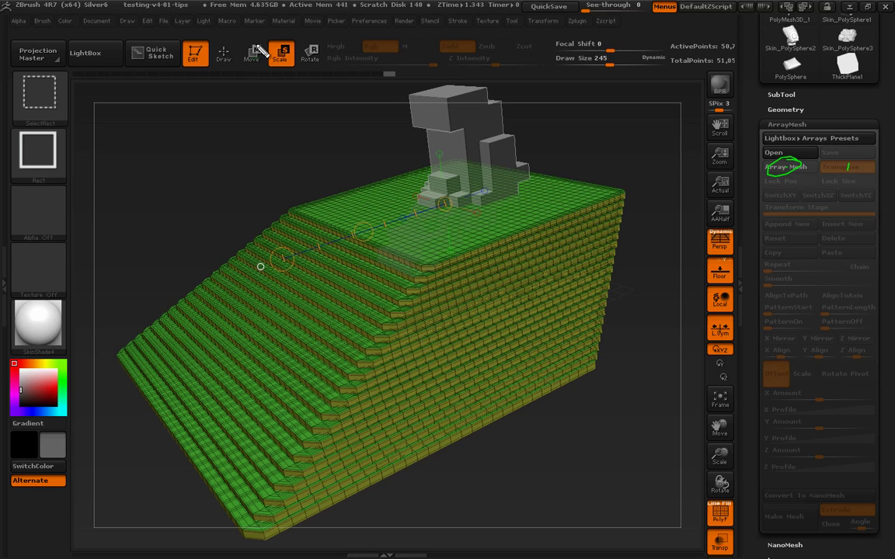
drag(256, 40, 299, 45)
mouse_move(429, 261)
mouse_down()
mouse_move(434, 431)
mouse_move(475, 410)
mouse_up()
mouse_move(530, 326)
mouse_down()
mouse_move(365, 407)
mouse_move(392, 388)
mouse_up()
drag(483, 294, 526, 488)
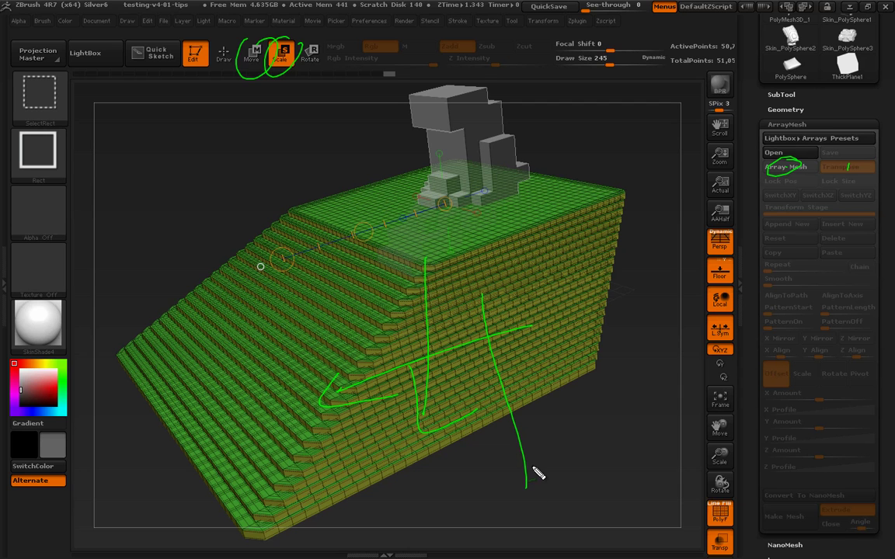
mouse_move(387, 312)
mouse_down()
mouse_move(207, 289)
mouse_move(289, 257)
mouse_up()
key(Escape)
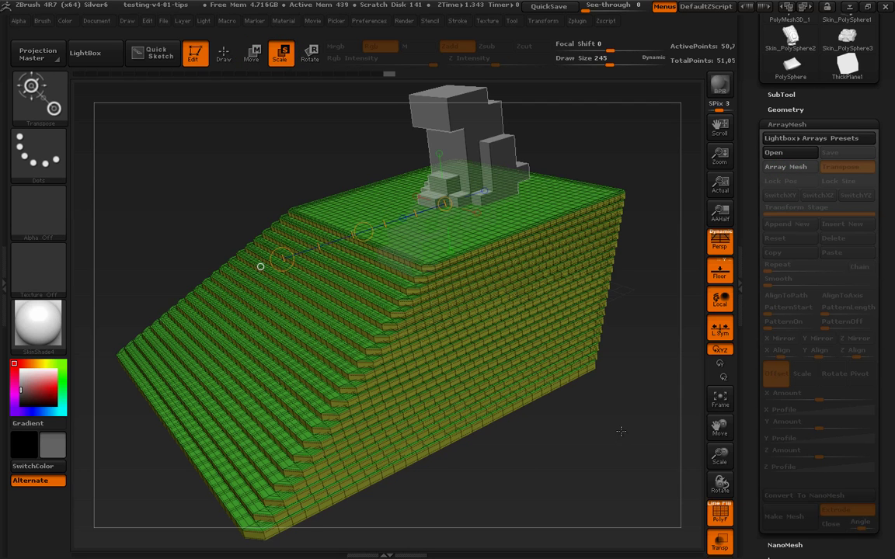
Close the ArrayMesh settings and open the Polygroups options for the converted terrain mesh.
drag(622, 432, 631, 422)
click(786, 124)
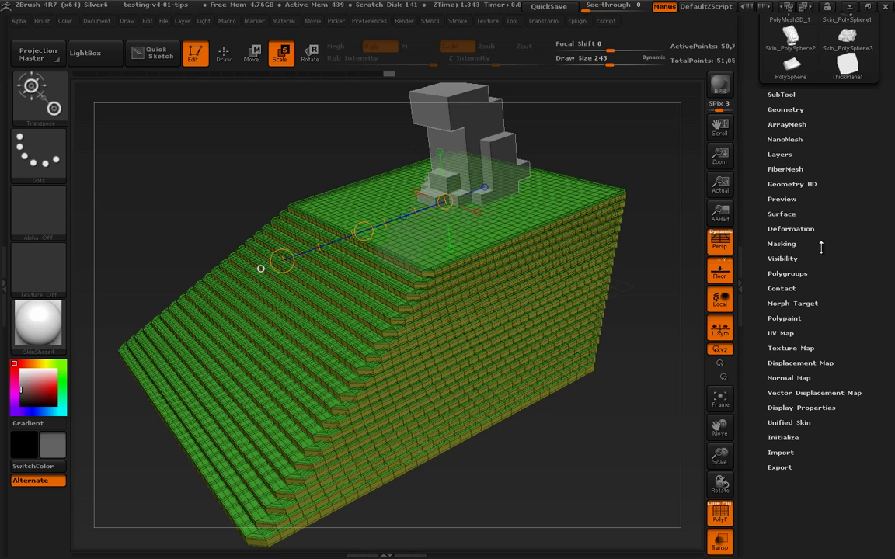
click(787, 273)
drag(625, 419, 606, 425)
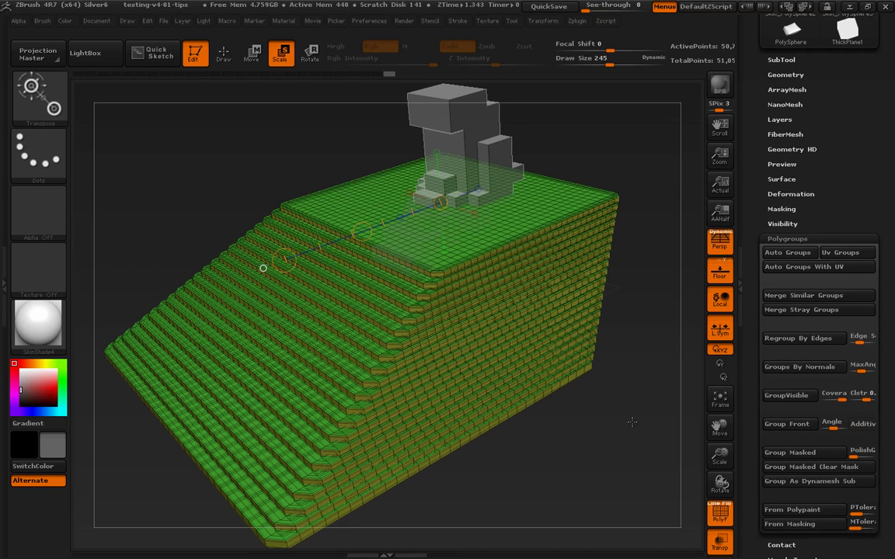
key(ctrl+shift)
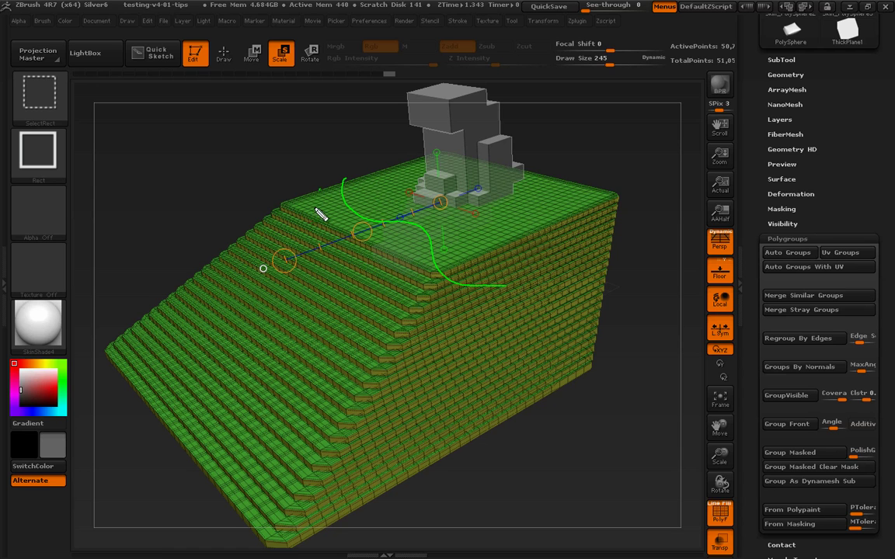
ctrl+shift+drag(320, 215, 404, 267)
ctrl+shift+drag(267, 253, 390, 287)
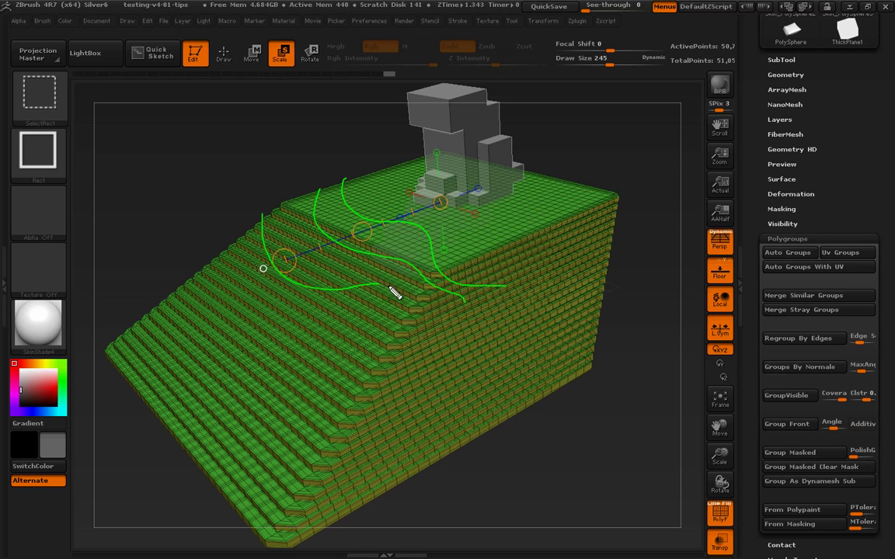
mouse_move(250, 243)
ctrl+shift+mouse_down()
mouse_move(263, 334)
mouse_move(365, 438)
ctrl+shift+mouse_up()
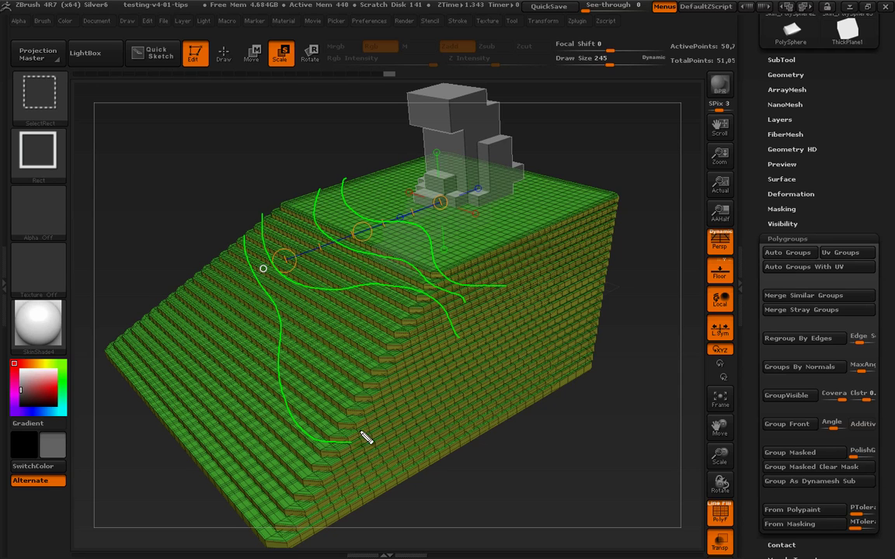
drag(344, 407, 443, 344)
drag(269, 370, 388, 311)
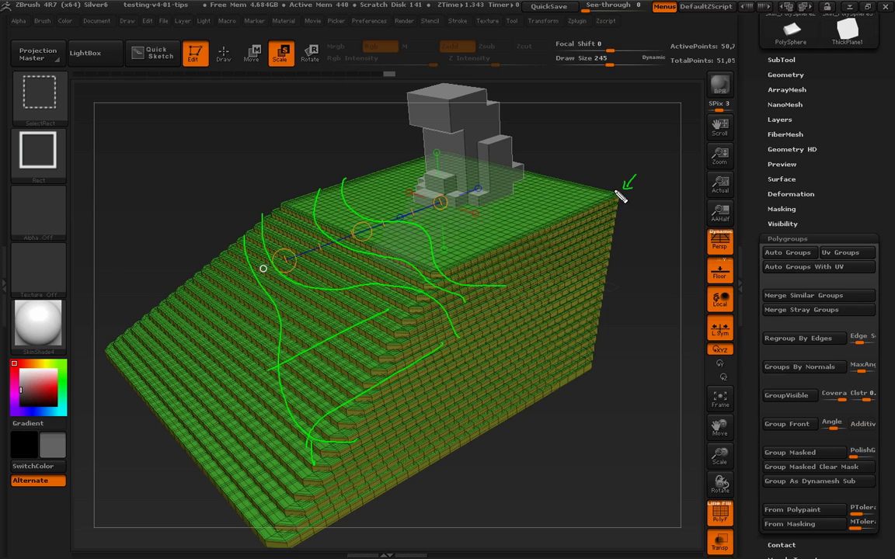
drag(617, 201, 562, 223)
key(Escape)
drag(637, 409, 643, 409)
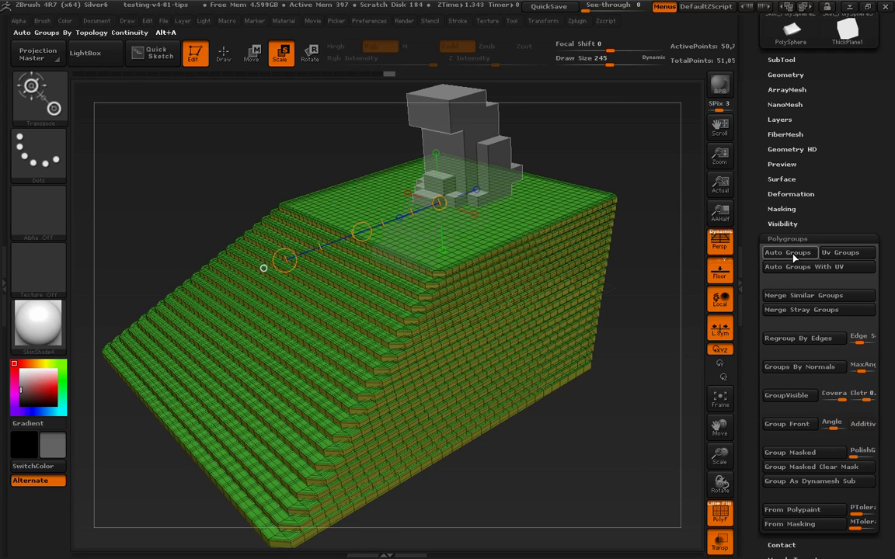
Give each terrain layer its own polygroup with Auto Groups, return to Draw mode and turn off the polyframe display.
click(788, 252)
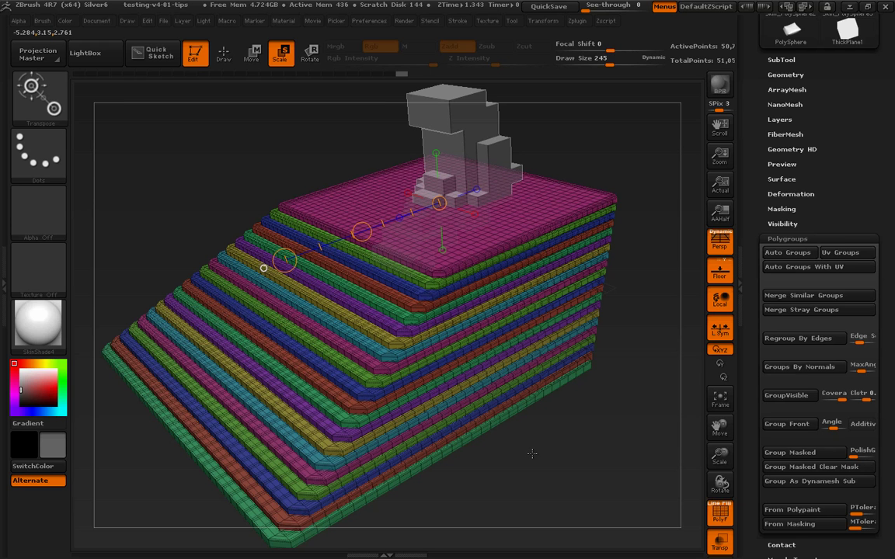
key(q)
mouse_move(558, 403)
mouse_down()
mouse_move(547, 363)
mouse_move(583, 419)
mouse_move(562, 412)
mouse_move(583, 400)
mouse_move(575, 396)
mouse_move(590, 396)
mouse_up()
key(shift+f)
Choose the Move brush and set its draw size to 432.
key(s)
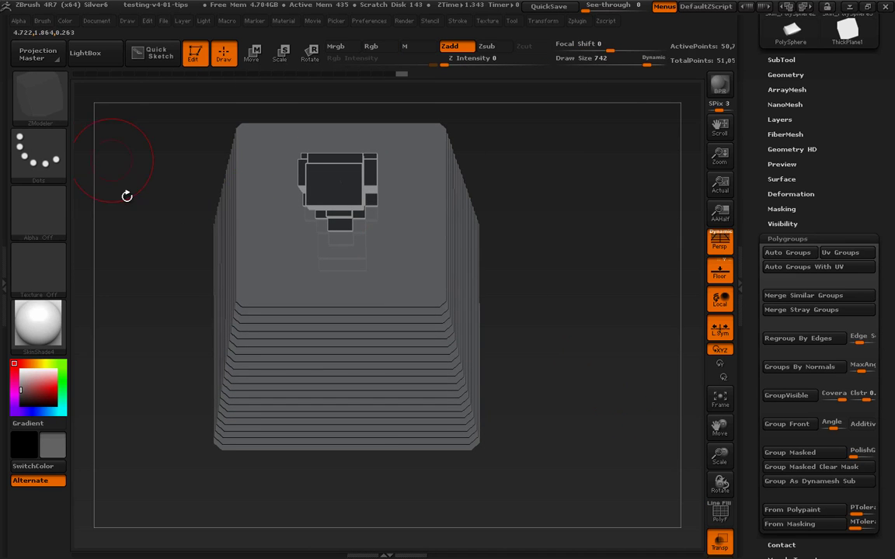
key(b)
key(m)
key(v)
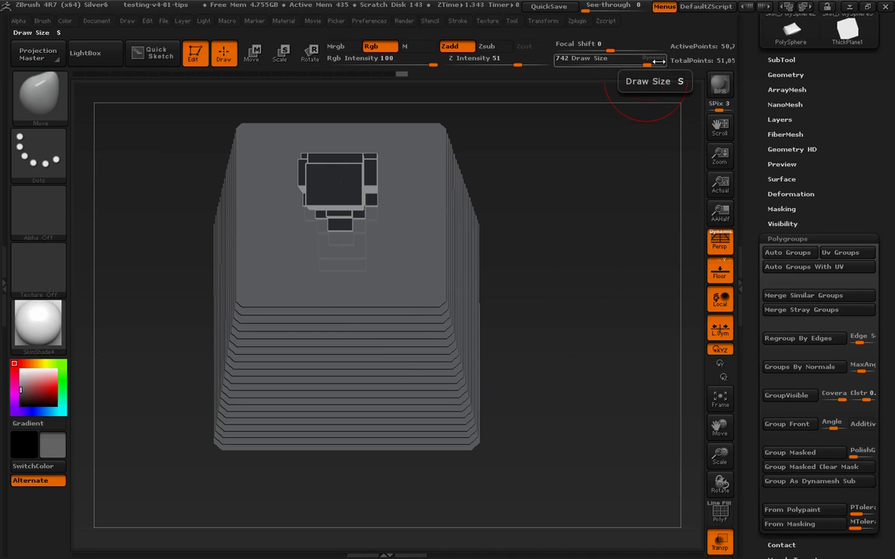
drag(648, 63, 626, 64)
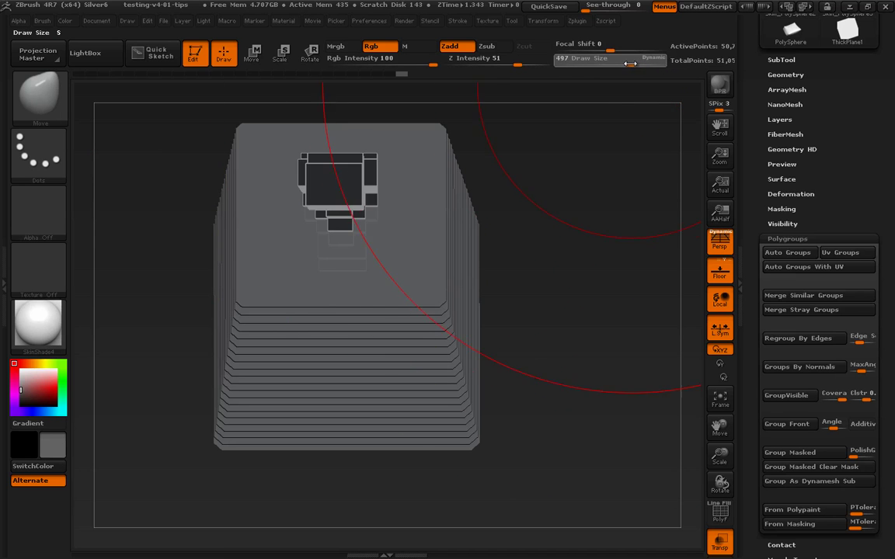
drag(574, 300, 527, 322)
Try to pull one side of the terrain outward with the Move brush, skipping the Dynamic Draw Size note until next restart.
drag(462, 313, 498, 314)
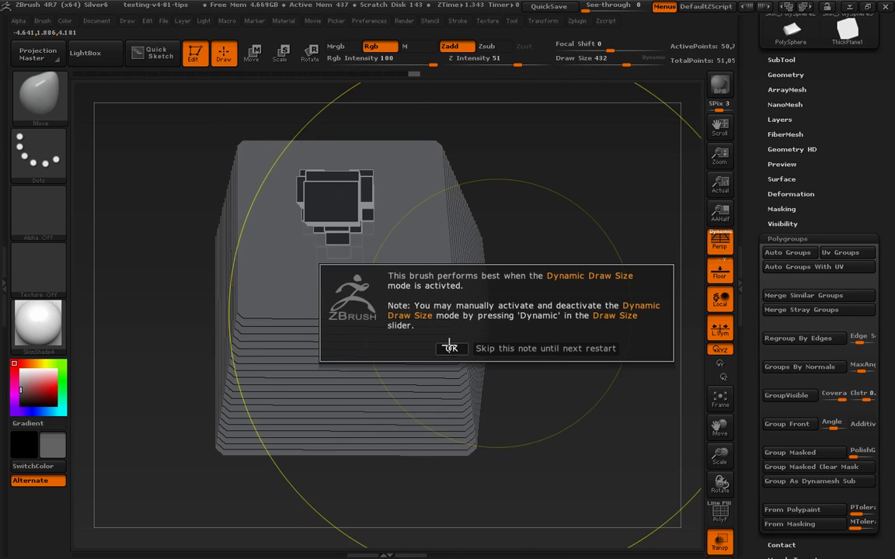
click(449, 346)
click(41, 21)
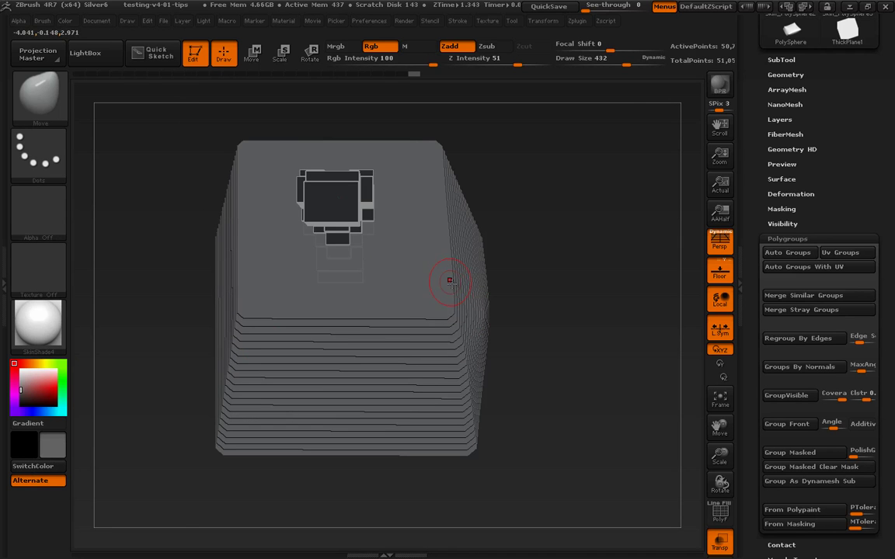
click(481, 322)
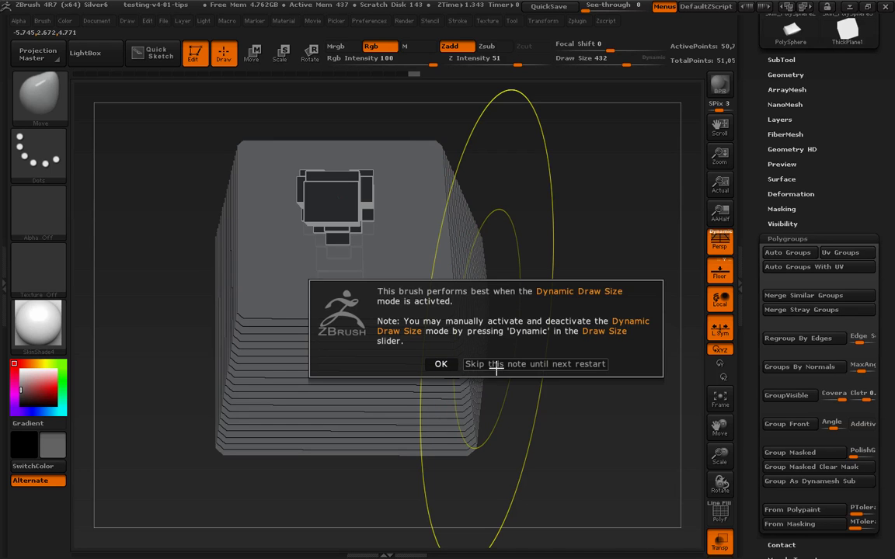
click(494, 364)
key(ctrl)
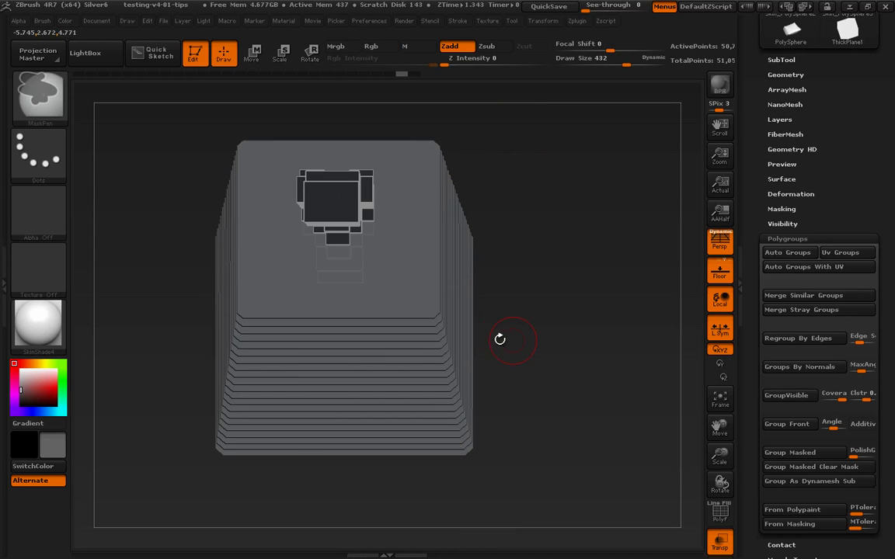
Try to pull the terrain's side outward at a draw size of 839, and undo the stroke.
key(s)
click(515, 318)
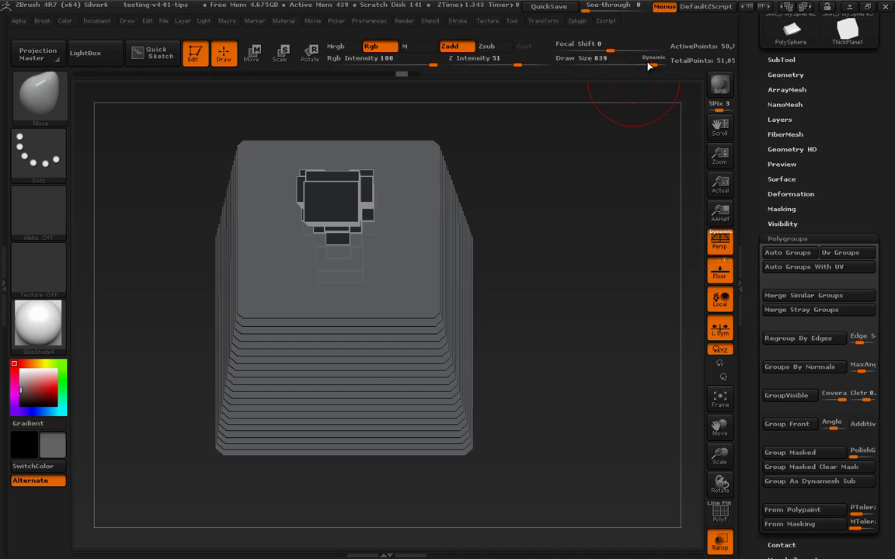
drag(462, 304, 510, 309)
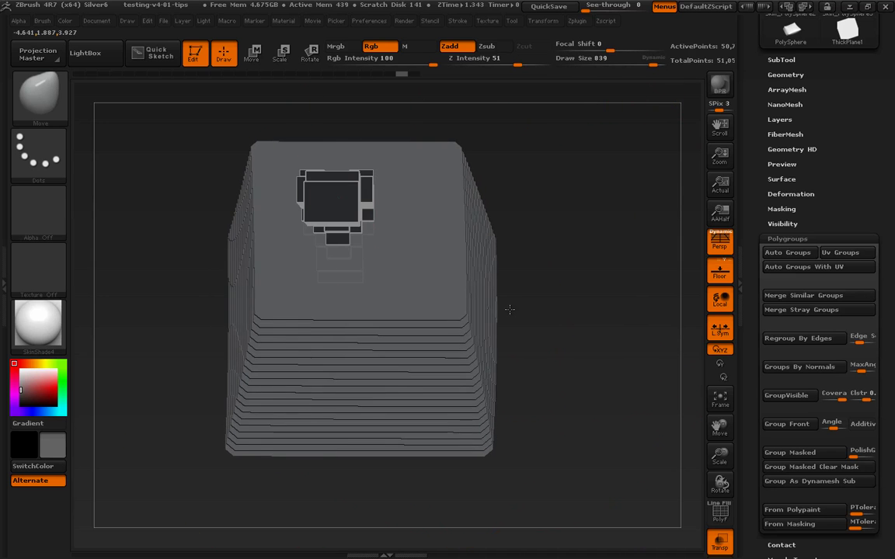
key(ctrl+z)
Pull both sides of the layered terrain outward with the Move brush at a draw size of 577.
key(s)
drag(651, 63, 639, 64)
drag(471, 303, 541, 297)
drag(226, 310, 144, 309)
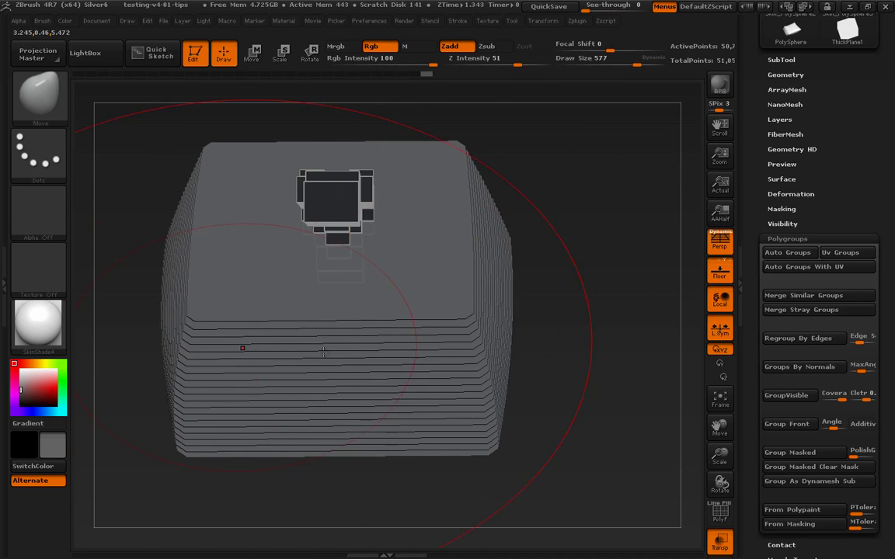
drag(587, 389, 586, 402)
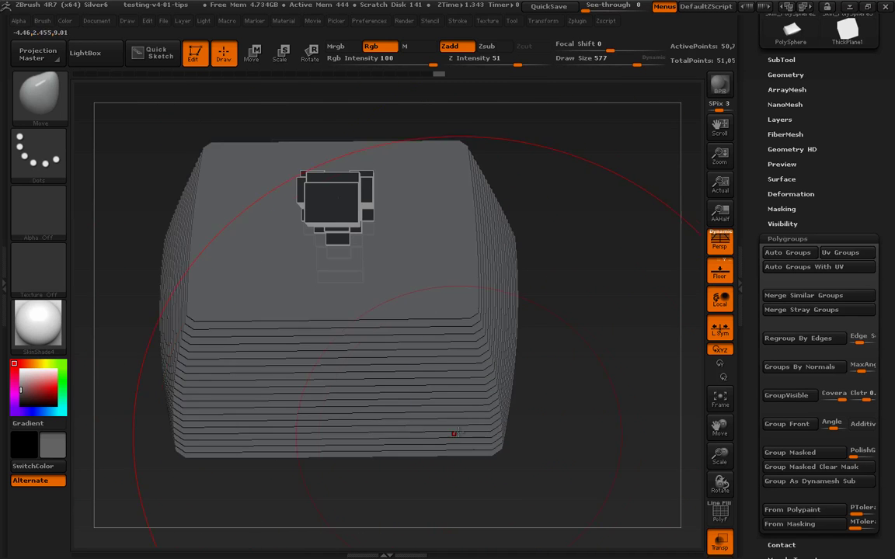
Bend the terrain's front edge into a diagonal wave with the Move brush, reducing the draw size to 315.
drag(456, 433, 472, 465)
drag(222, 413, 221, 339)
key(s)
mouse_move(361, 410)
mouse_down()
mouse_move(335, 407)
mouse_move(335, 399)
mouse_up()
drag(430, 426, 437, 395)
drag(525, 373, 527, 334)
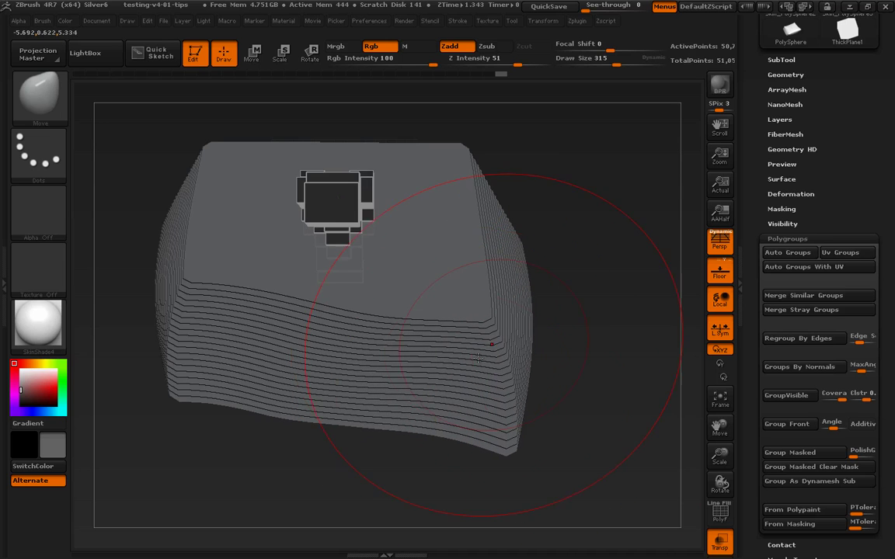
Push both front corners of the terrain back toward the tower using a draw size of 432.
key(s)
drag(491, 364, 501, 363)
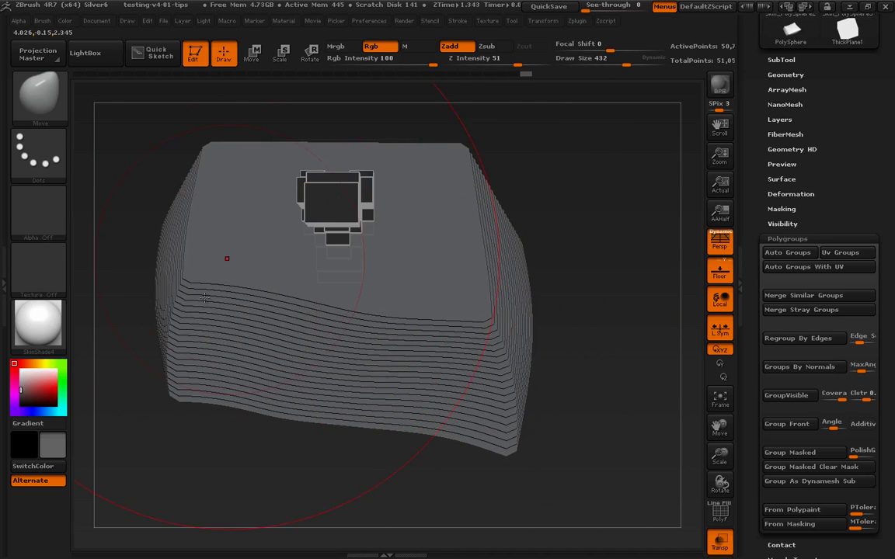
drag(162, 330, 170, 263)
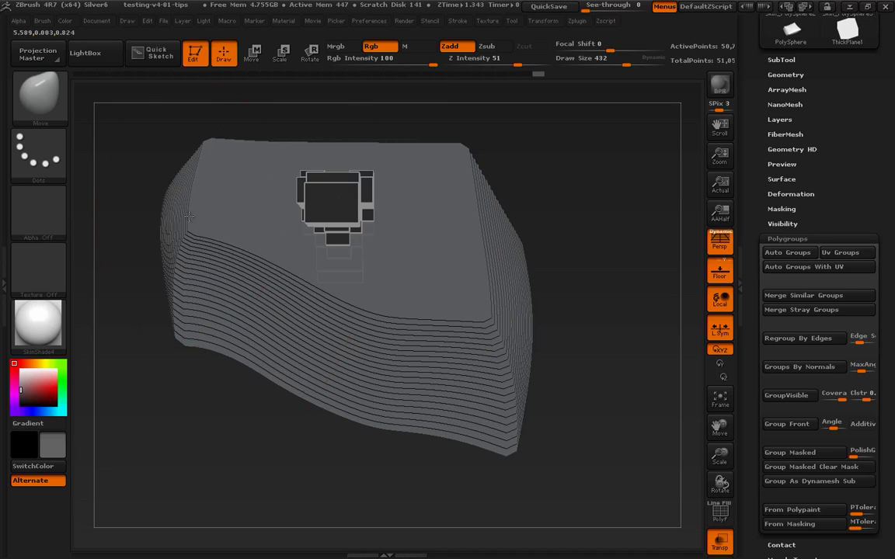
drag(491, 426, 486, 403)
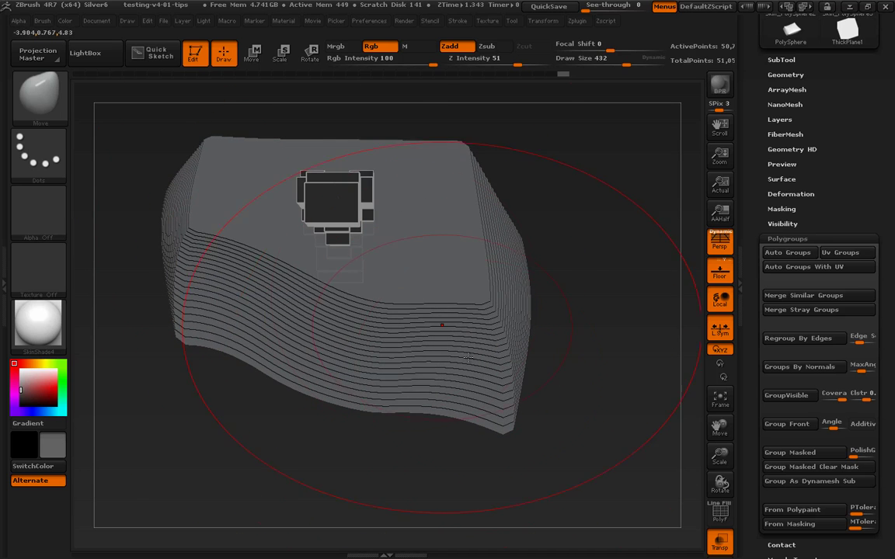
drag(488, 338, 515, 280)
Push the middle contours back beneath the tower's front block steps with the Move brush at a draw size of 245.
key(s)
mouse_move(372, 369)
mouse_down()
mouse_move(360, 371)
mouse_move(342, 345)
mouse_up()
drag(346, 285, 365, 216)
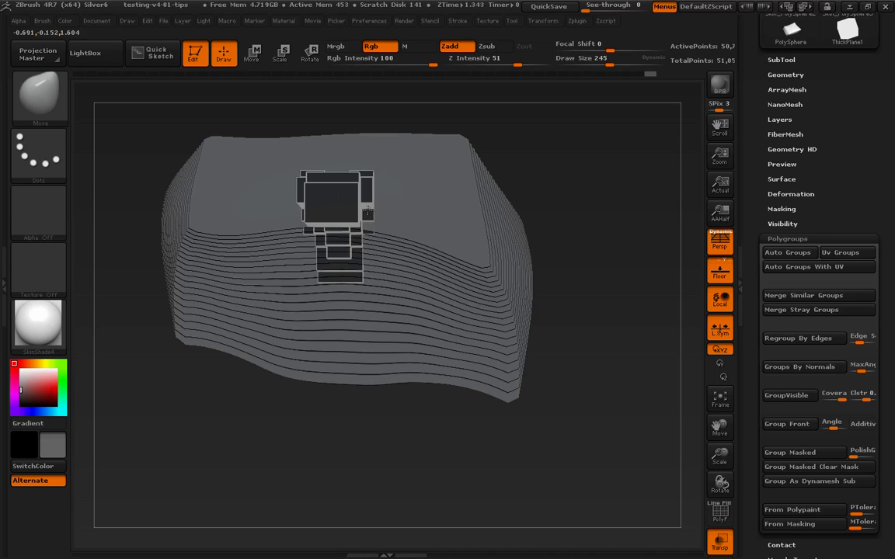
drag(376, 240, 371, 231)
Shape smaller waves into the contours on both sides of the block steps using a draw size of 88.
key(s)
mouse_move(264, 249)
mouse_down()
mouse_move(248, 249)
mouse_move(281, 266)
mouse_move(254, 242)
mouse_move(233, 242)
mouse_up()
key(s)
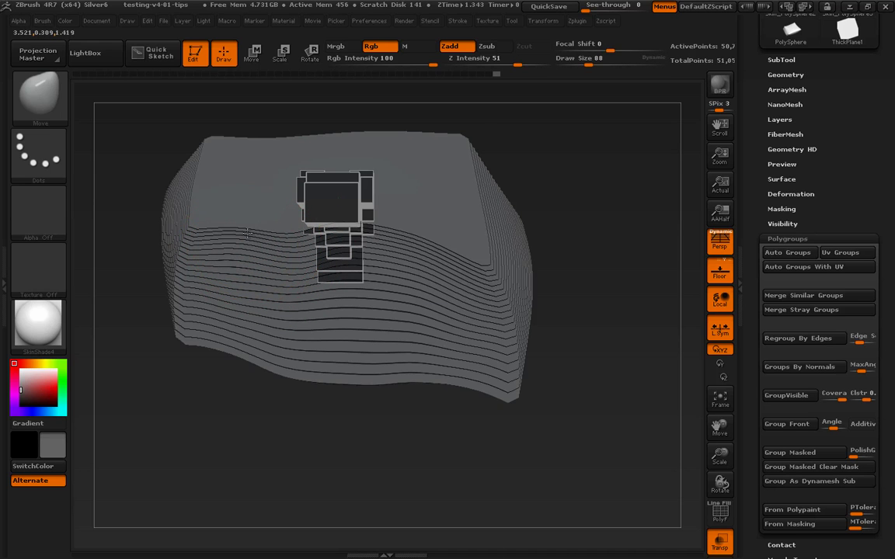
mouse_move(405, 240)
mouse_down()
mouse_move(405, 251)
mouse_move(379, 246)
mouse_move(408, 233)
mouse_move(462, 281)
mouse_up()
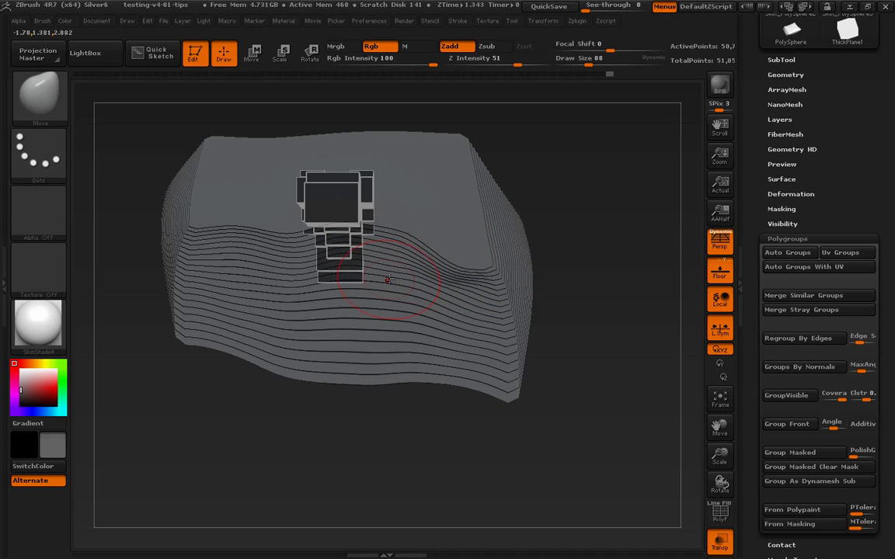
drag(388, 280, 380, 263)
mouse_move(272, 266)
mouse_down()
mouse_move(267, 254)
mouse_move(280, 283)
mouse_move(252, 252)
mouse_move(191, 281)
mouse_move(196, 293)
mouse_up()
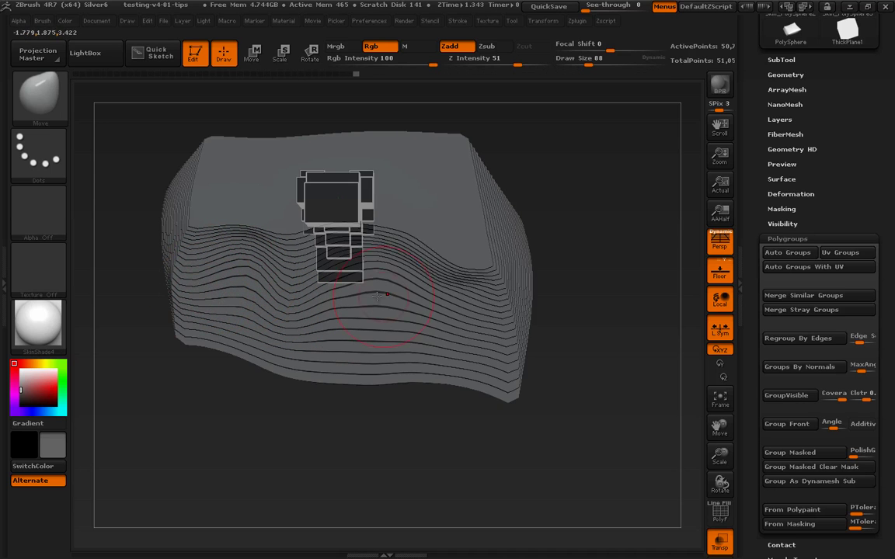
mouse_move(386, 299)
mouse_down()
mouse_move(365, 304)
mouse_move(358, 316)
mouse_move(373, 308)
mouse_up()
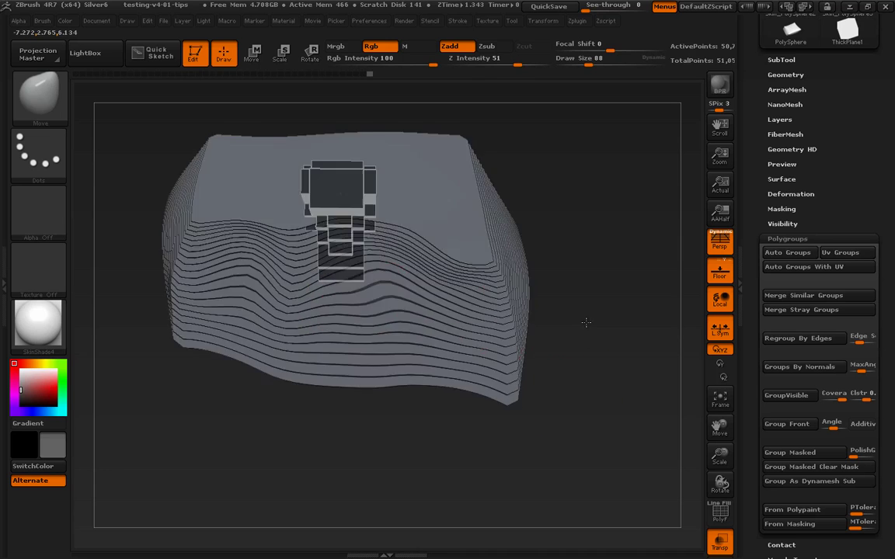
Turn off transparency and adjust the contours around the base of the block steps using a draw size of 149.
mouse_move(584, 319)
mouse_down()
mouse_move(585, 288)
mouse_move(621, 315)
mouse_move(587, 305)
mouse_move(595, 301)
mouse_move(561, 256)
mouse_move(624, 253)
mouse_up()
click(722, 543)
key(s)
drag(342, 362, 350, 366)
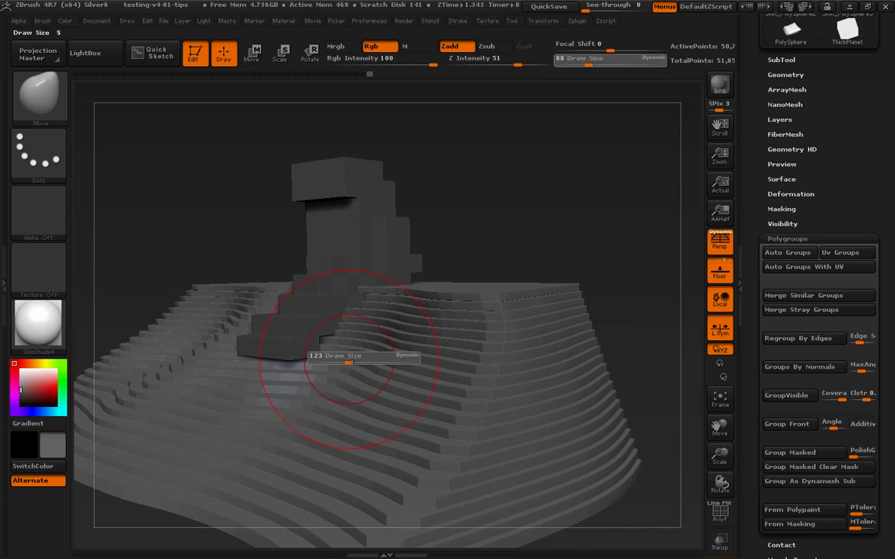
mouse_move(530, 247)
mouse_down()
mouse_move(620, 229)
mouse_move(622, 363)
mouse_up()
drag(341, 383, 295, 384)
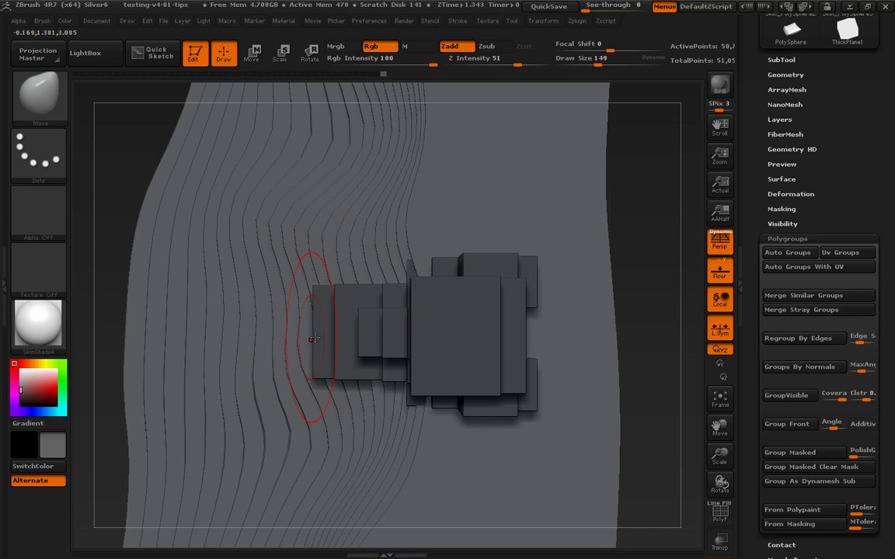
drag(337, 390, 329, 390)
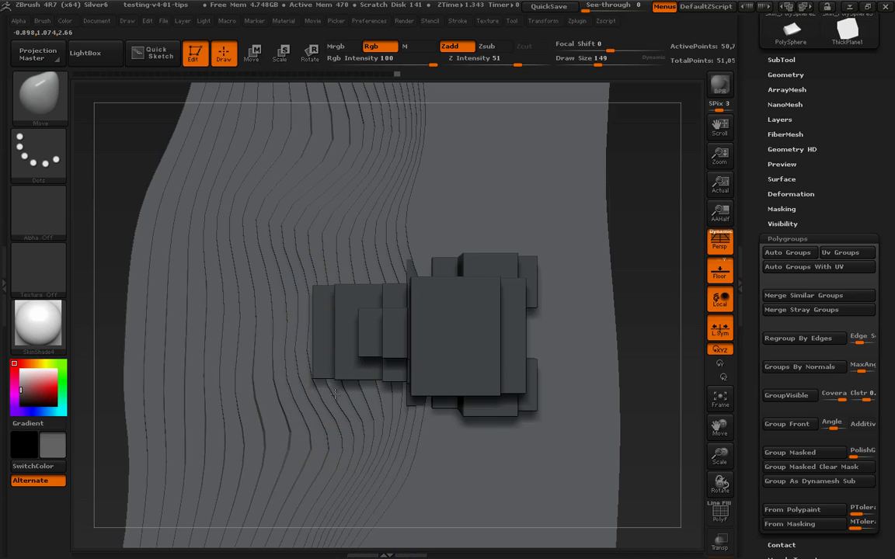
drag(312, 347, 322, 351)
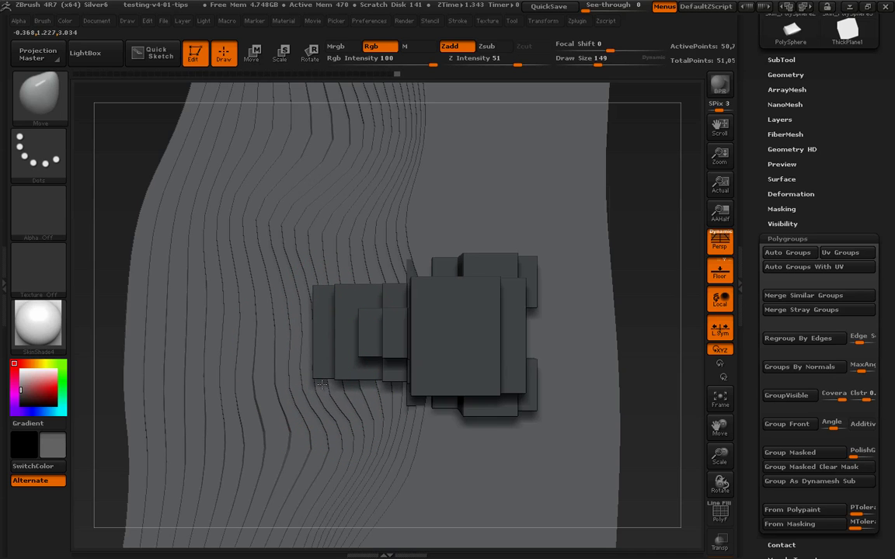
Pull the contours on the slope beside the tower outward into smoother, more even curves with the Move brush.
alt+drag(651, 342, 654, 204)
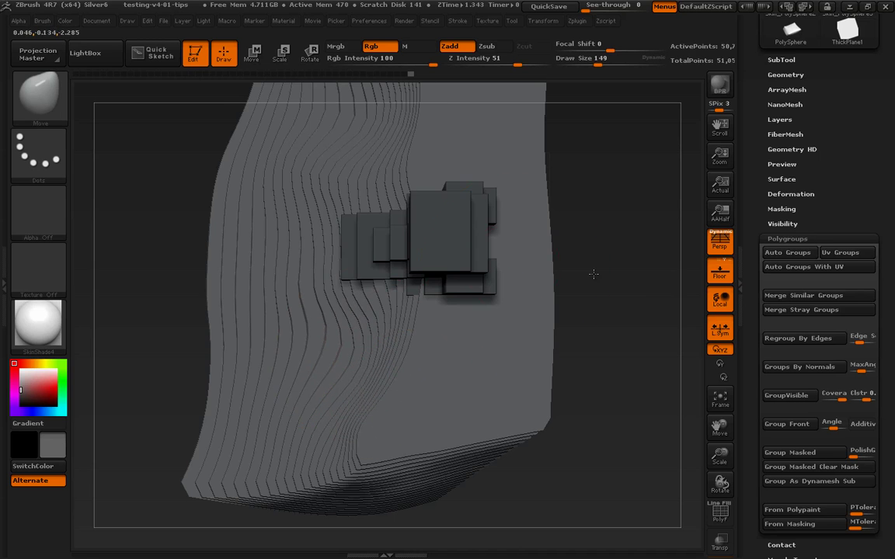
mouse_move(593, 269)
mouse_down()
mouse_move(361, 278)
mouse_move(332, 271)
mouse_move(350, 268)
mouse_up()
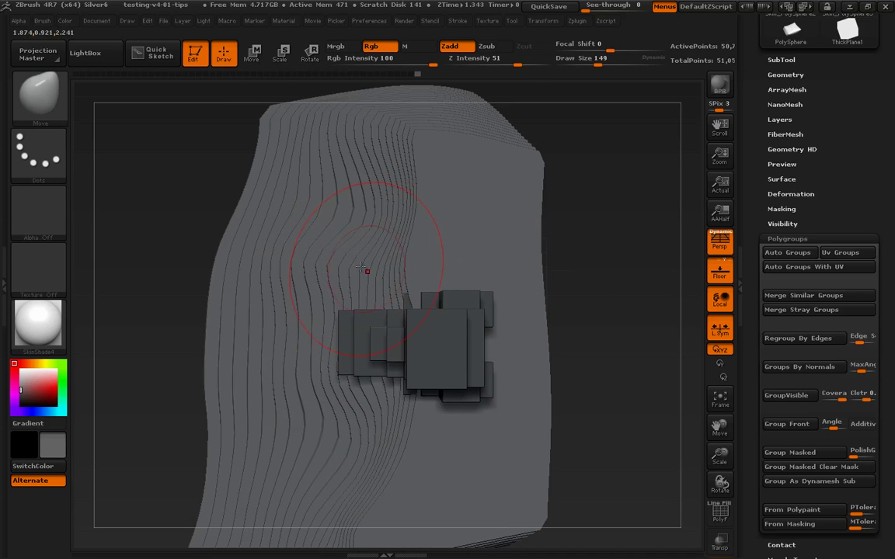
mouse_move(378, 223)
mouse_down()
mouse_move(334, 248)
mouse_move(311, 147)
mouse_move(300, 196)
mouse_up()
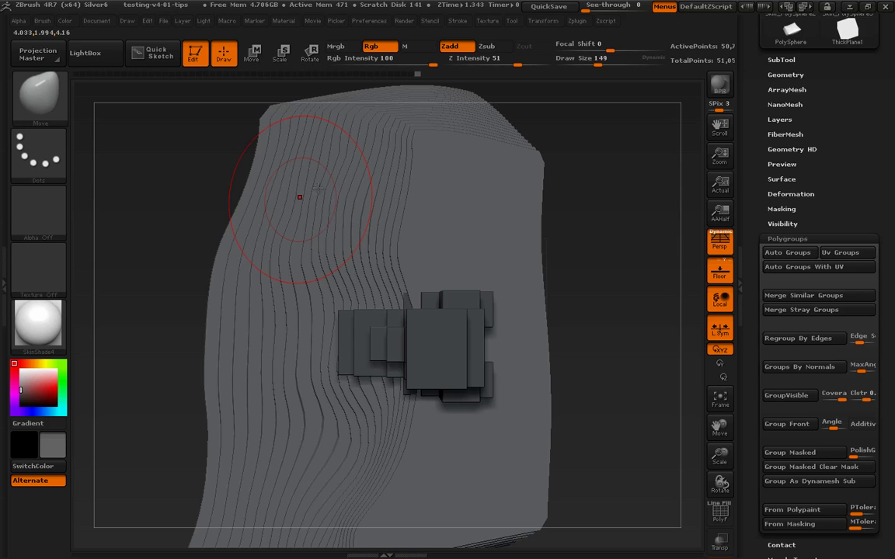
mouse_move(347, 145)
mouse_down()
mouse_move(329, 159)
mouse_move(250, 150)
mouse_up()
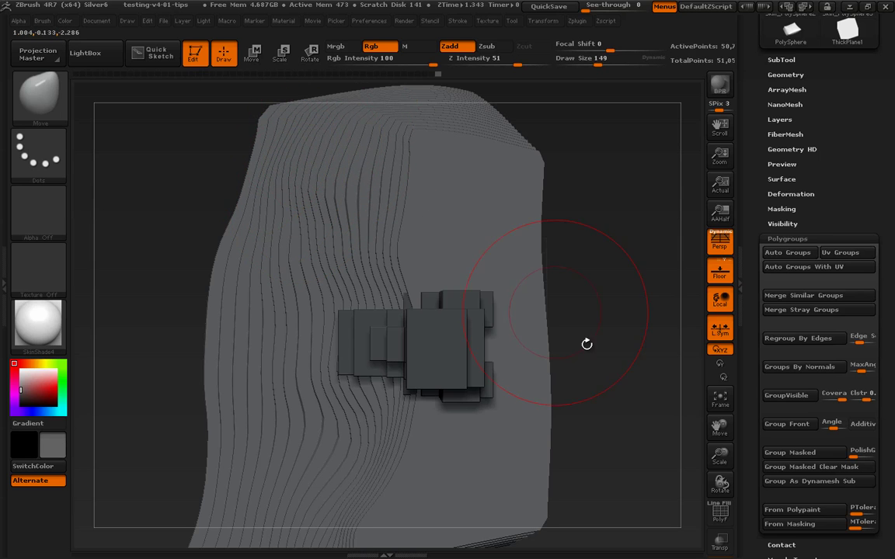
mouse_move(585, 343)
mouse_down()
mouse_move(595, 217)
mouse_move(536, 233)
mouse_move(584, 295)
mouse_move(599, 335)
mouse_move(636, 300)
mouse_move(635, 240)
mouse_move(661, 226)
mouse_move(563, 200)
mouse_move(592, 196)
mouse_move(599, 177)
mouse_up()
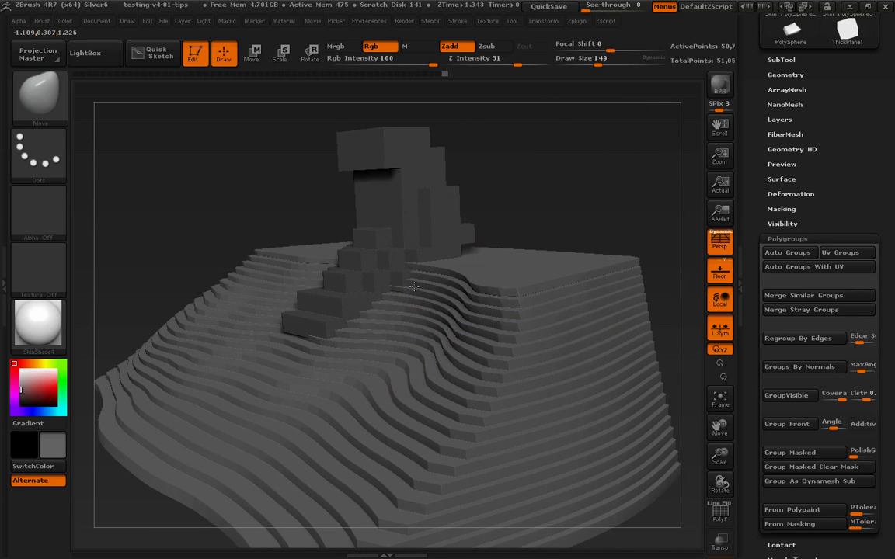
Set the Move brush's draw size to 321.
key(s)
drag(412, 291, 396, 291)
drag(549, 220, 511, 244)
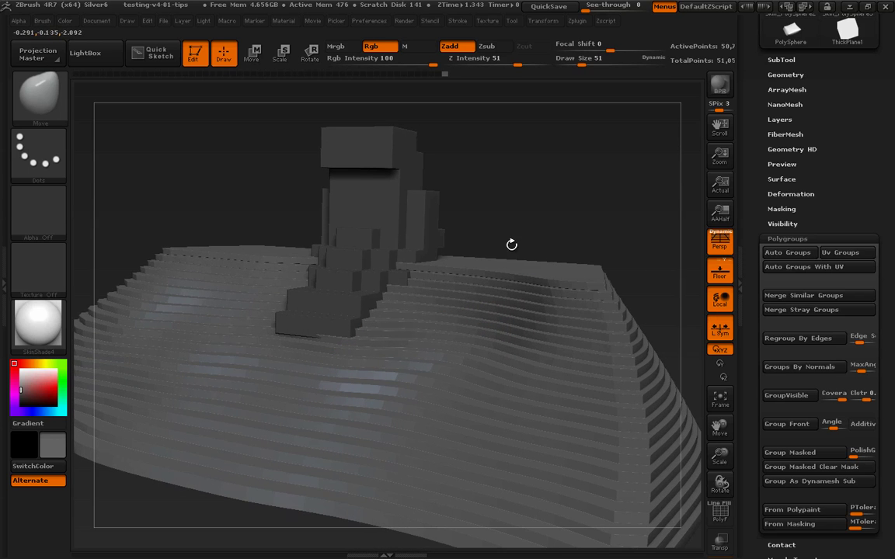
key(s)
drag(560, 226, 522, 282)
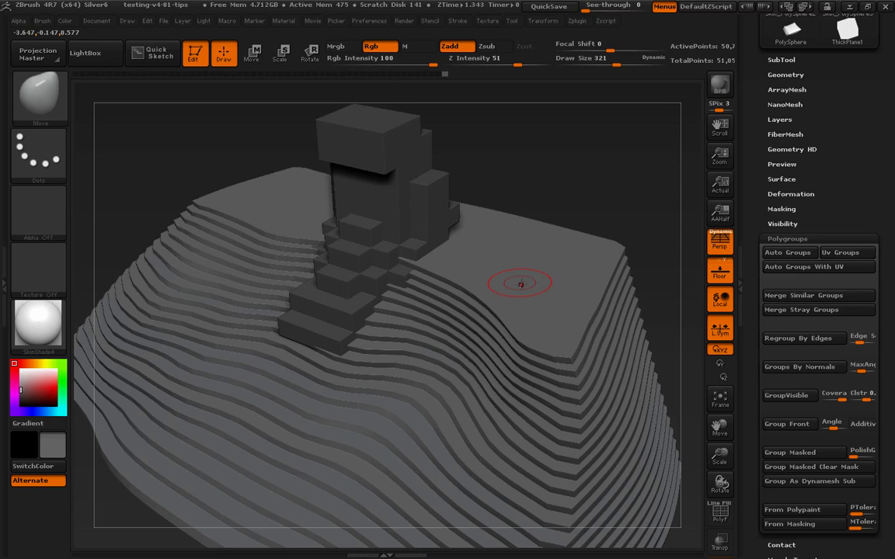
Set the Move brush's Mask By Polygroups auto masking to 100.
click(42, 21)
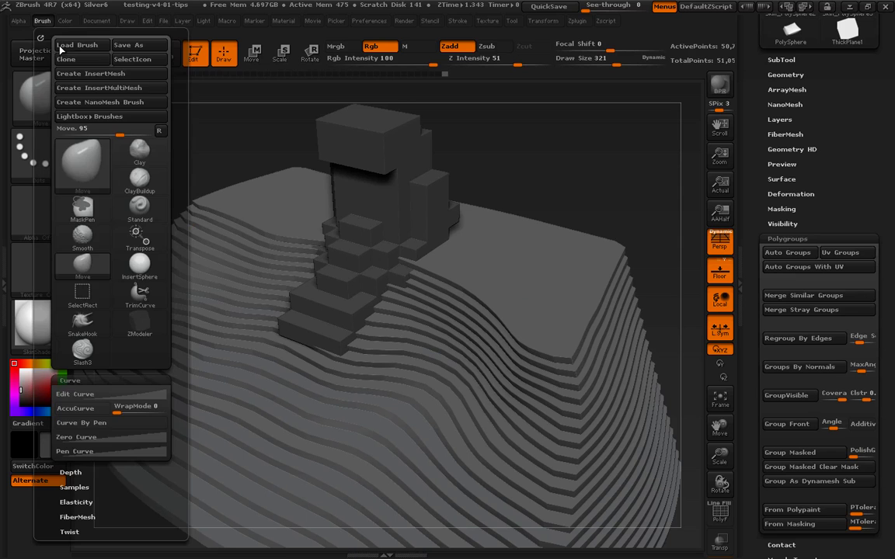
click(109, 381)
drag(141, 439, 140, 354)
click(96, 378)
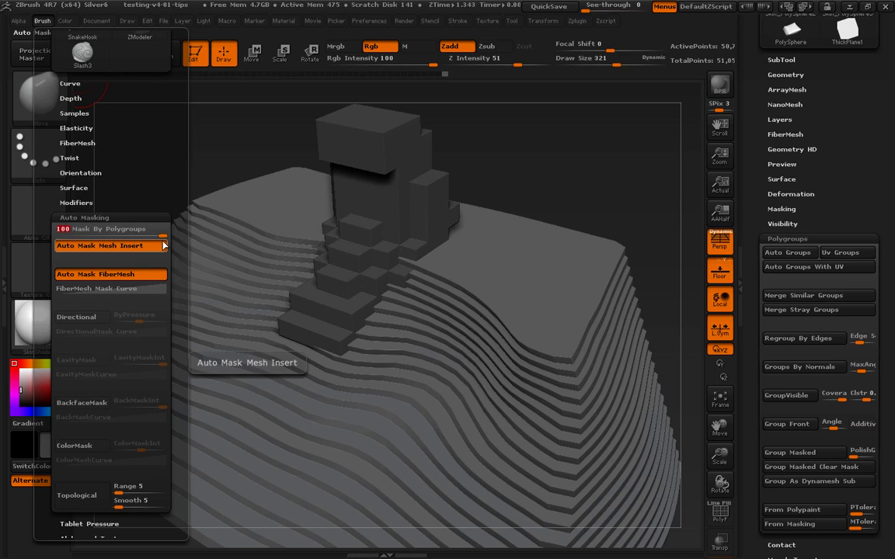
Set the draw size to 604 and pull single contours forward on the slope beside the front block steps.
drag(574, 219, 637, 256)
key(s)
drag(475, 371, 496, 366)
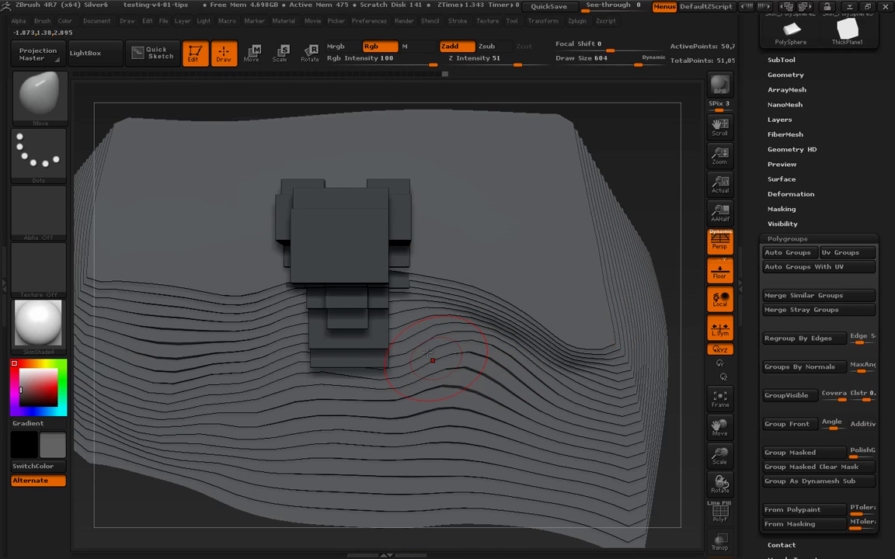
drag(420, 360, 425, 380)
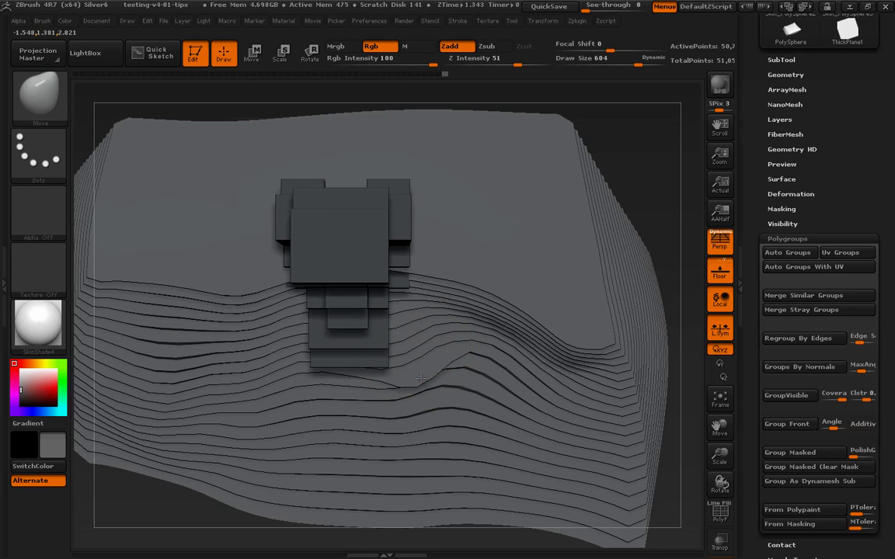
key(ctrl+z)
drag(470, 352, 486, 372)
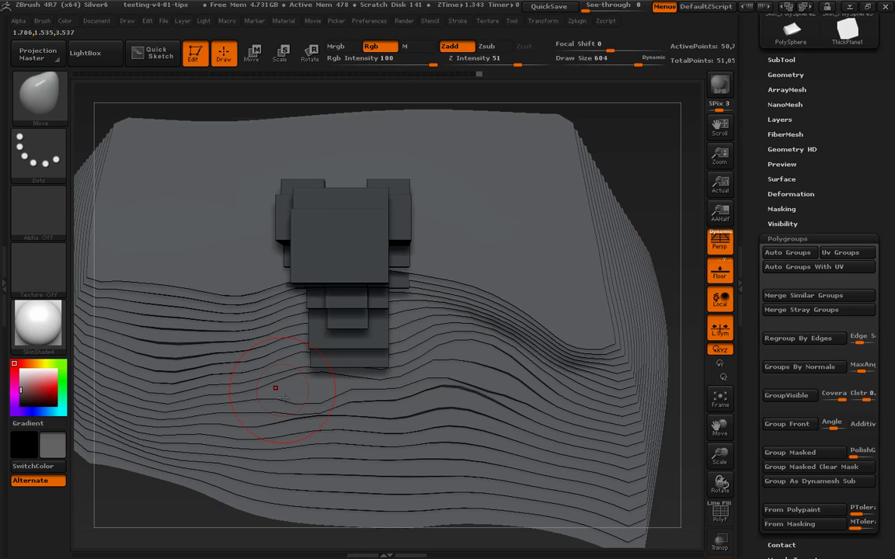
Reshape individual contours on the opposite side of the front block steps into uneven, wavy curves.
drag(253, 403, 261, 420)
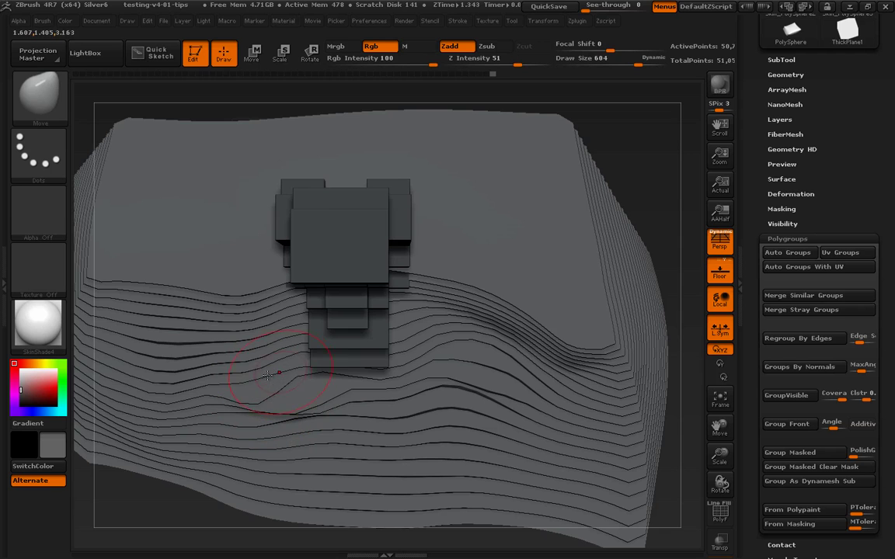
drag(256, 376, 264, 394)
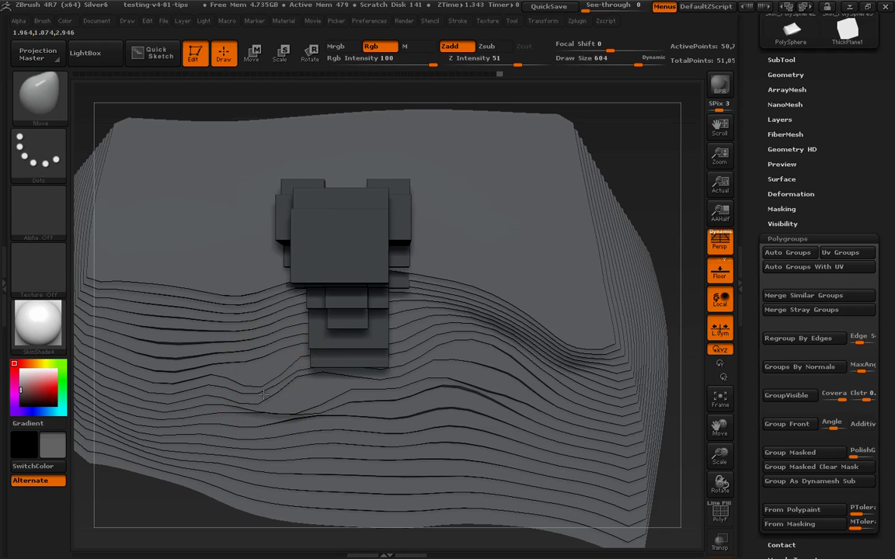
drag(256, 341, 257, 336)
drag(257, 296, 254, 295)
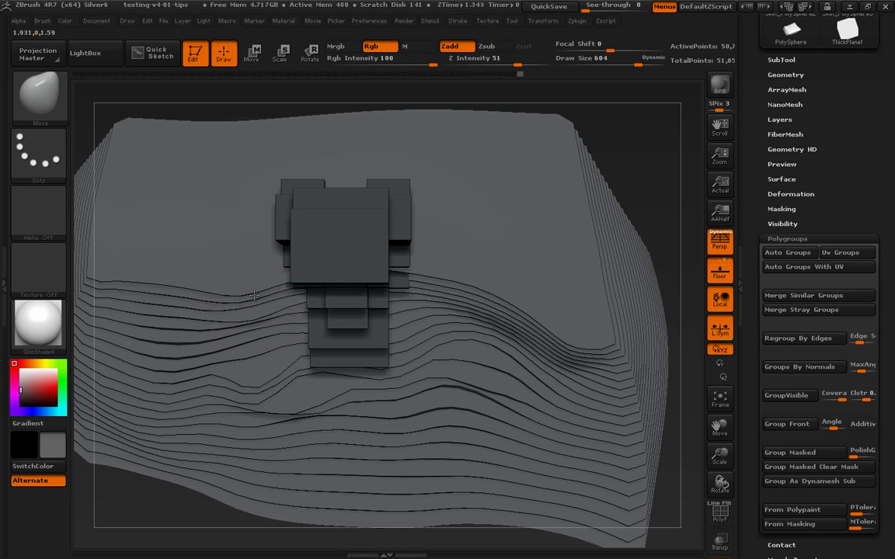
Push the edges of the uppermost terrain layers back against the tower's side blocks on both sides.
mouse_move(689, 199)
mouse_down()
mouse_move(696, 133)
mouse_move(661, 164)
mouse_move(663, 262)
mouse_move(565, 214)
mouse_move(580, 233)
mouse_up()
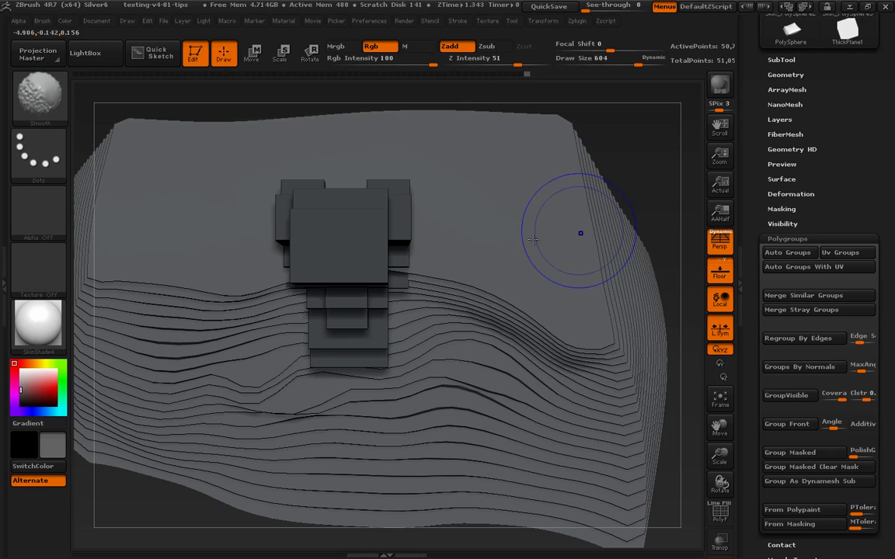
drag(284, 260, 276, 244)
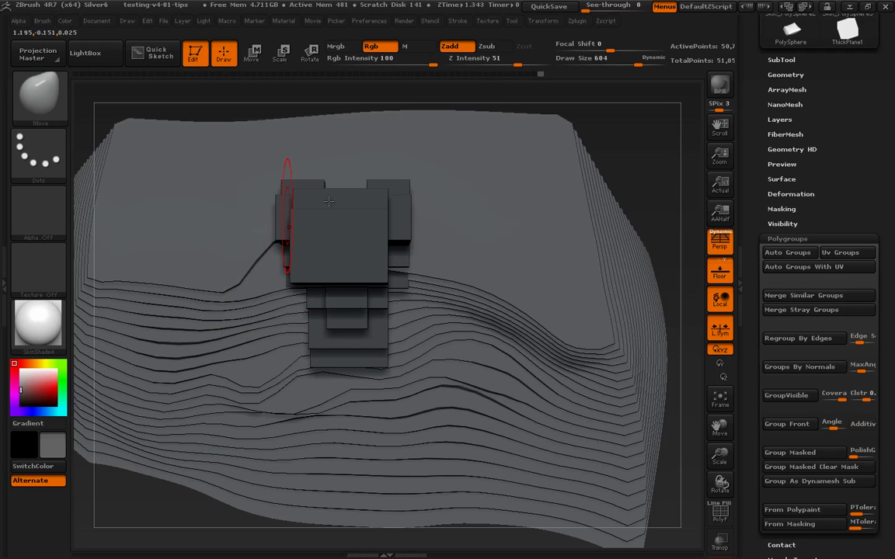
drag(436, 217, 435, 212)
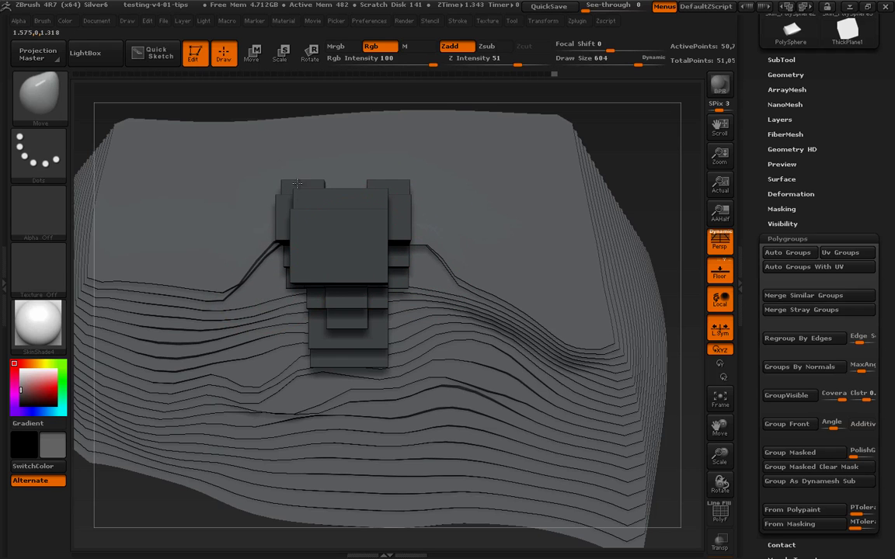
drag(228, 293, 227, 289)
Pull the next upper contour back toward the tower's side block and adjust the contours beneath it.
mouse_move(654, 183)
mouse_down()
mouse_move(660, 135)
mouse_move(651, 185)
mouse_move(659, 182)
mouse_up()
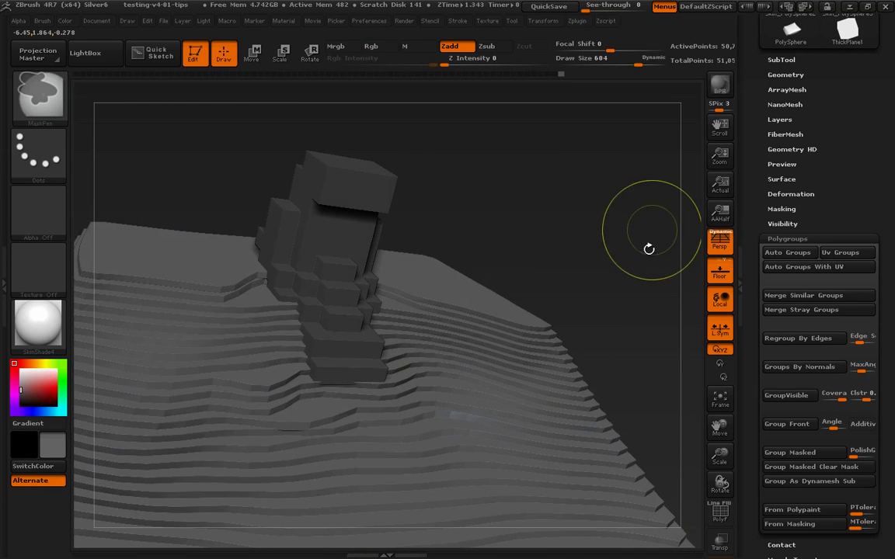
drag(650, 248, 591, 307)
key(ctrl+t)
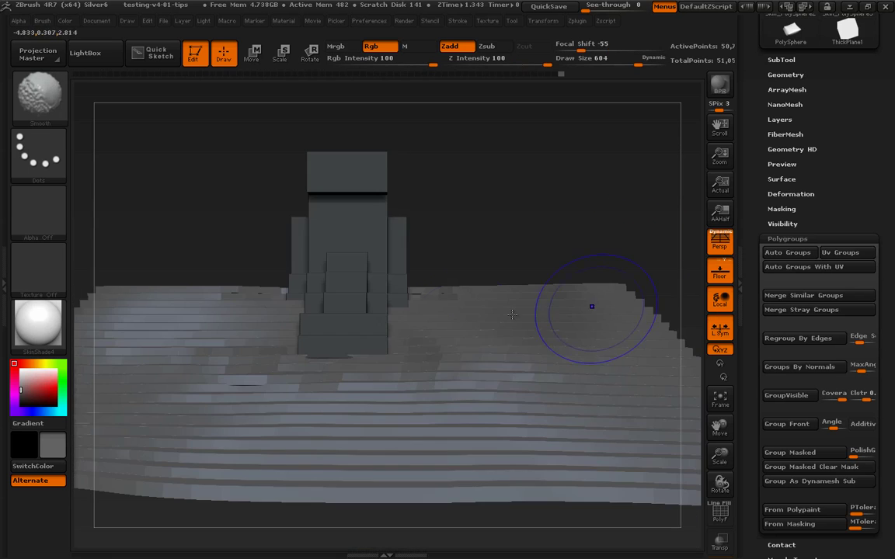
drag(552, 209, 425, 306)
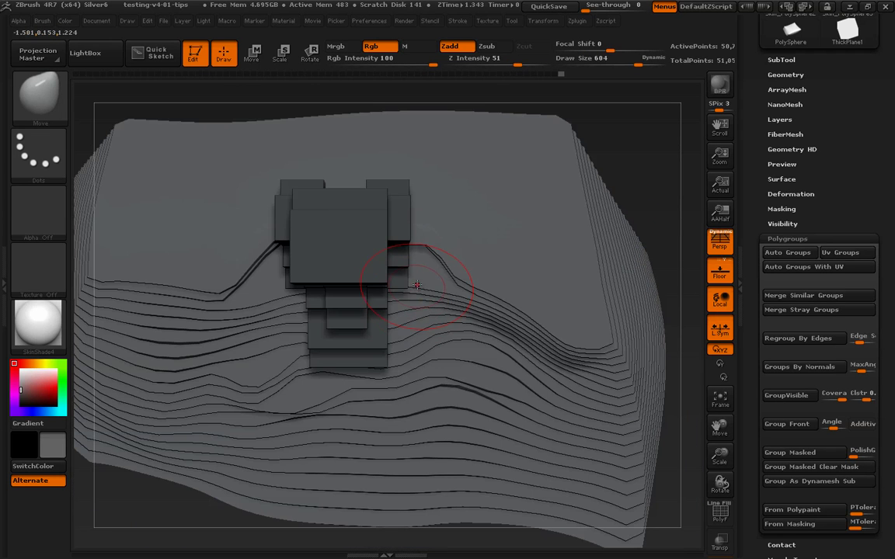
drag(429, 241, 415, 213)
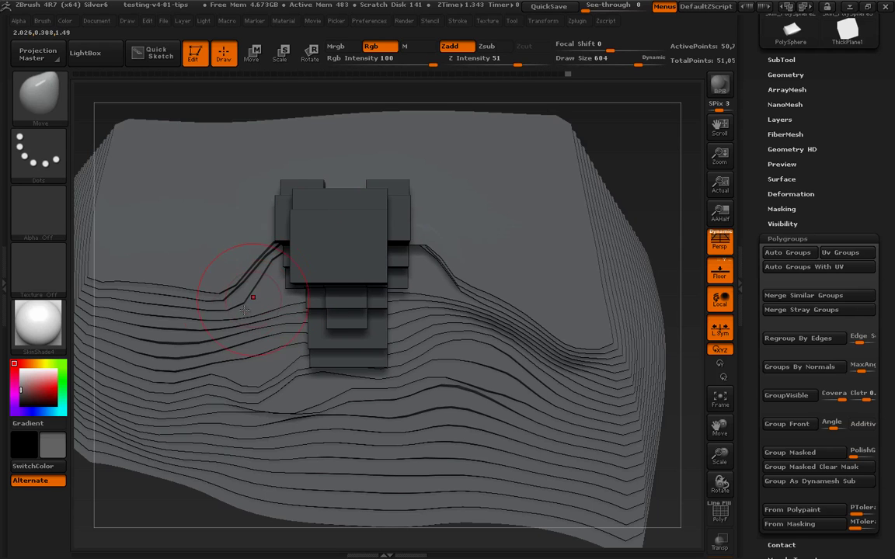
mouse_move(244, 310)
mouse_down()
mouse_move(252, 305)
mouse_move(299, 328)
mouse_up()
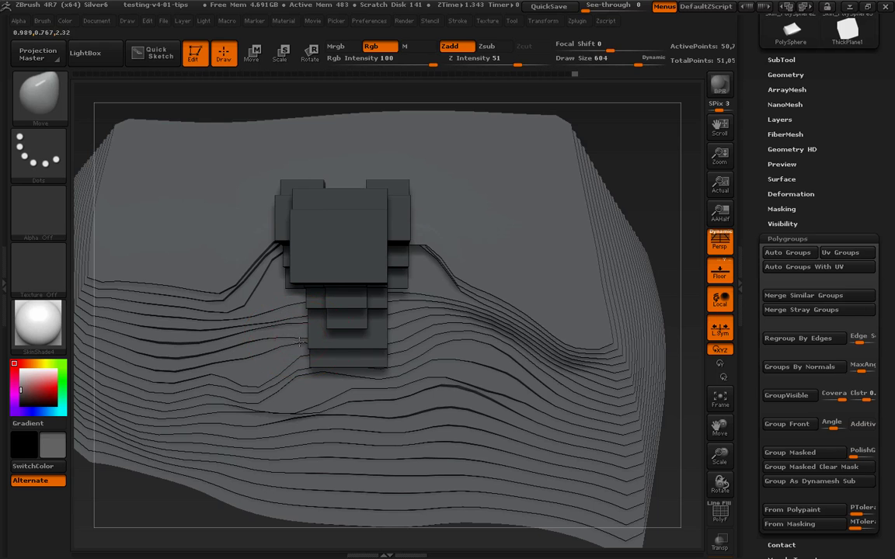
Push the middle contours on one side of the block steps back along the blocks, using a draw size of 701.
drag(639, 186, 654, 183)
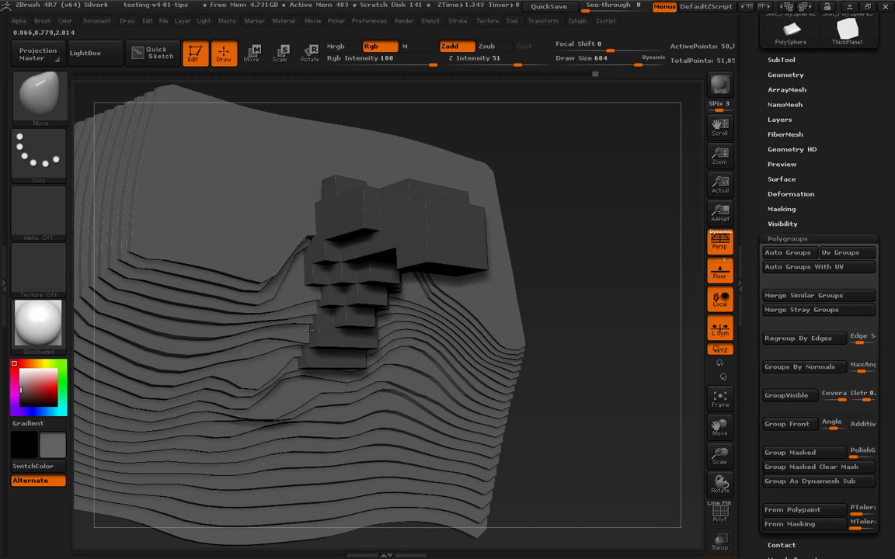
drag(308, 325, 304, 317)
drag(594, 266, 550, 272)
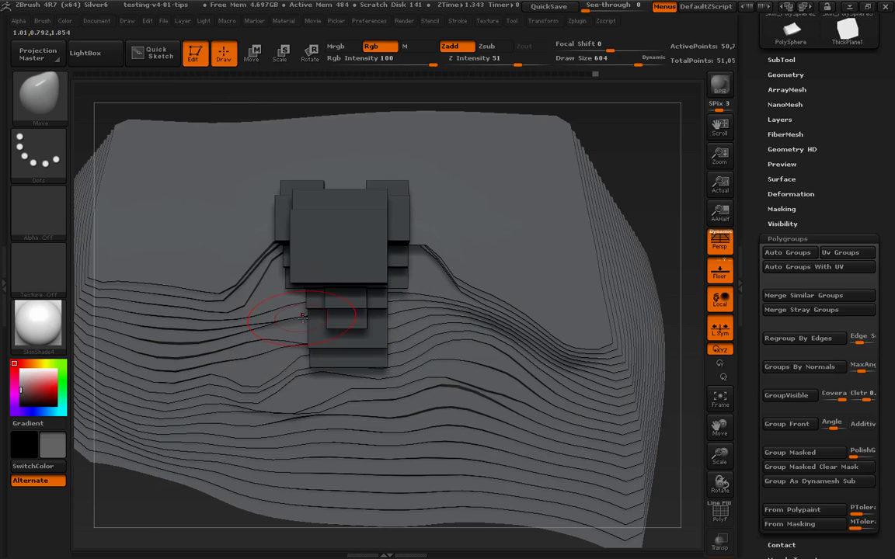
key(s)
drag(304, 317, 308, 316)
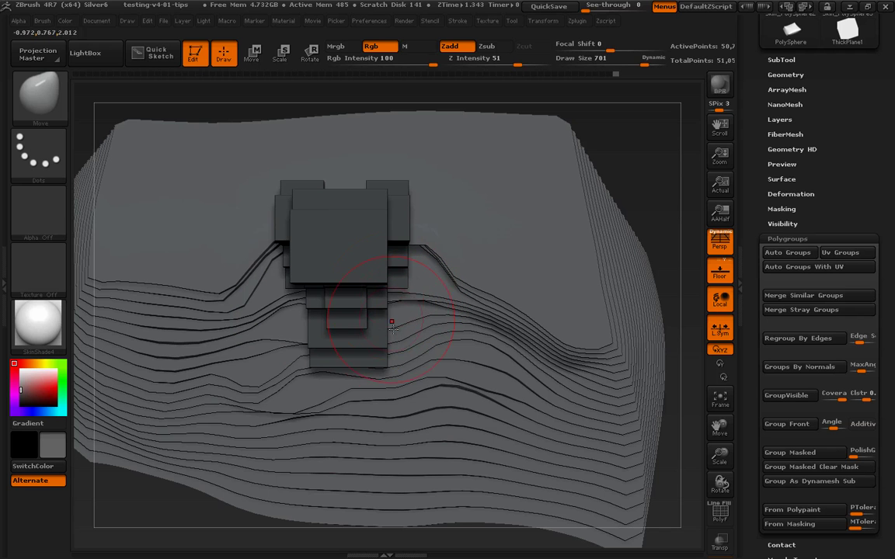
Push the middle contours on the other side of the block steps back to meet the matching blocks.
mouse_move(515, 241)
right_down()
mouse_move(400, 222)
mouse_move(522, 258)
right_up()
drag(645, 210, 391, 330)
mouse_move(450, 255)
mouse_down()
mouse_move(640, 134)
mouse_move(627, 170)
mouse_move(631, 224)
mouse_move(535, 268)
mouse_move(454, 325)
mouse_up()
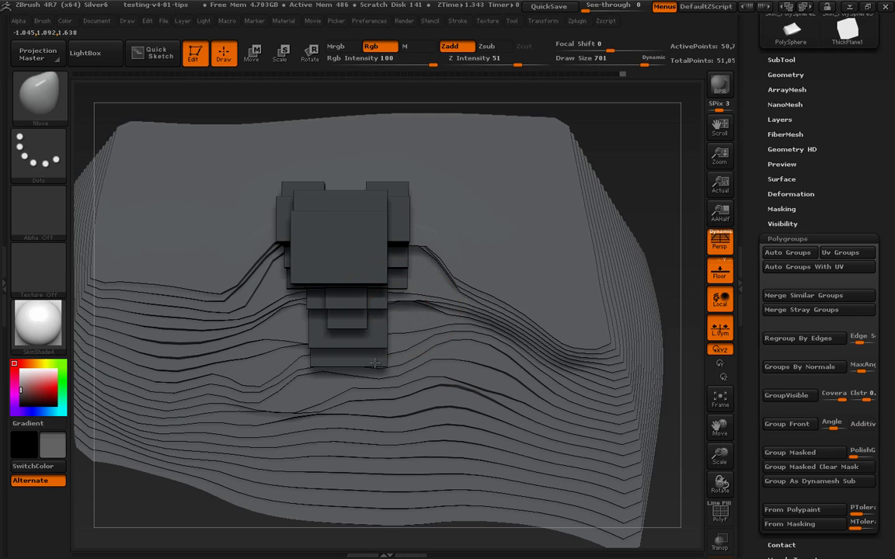
mouse_move(372, 372)
mouse_down()
mouse_move(633, 193)
mouse_move(613, 163)
mouse_move(629, 182)
mouse_move(621, 187)
mouse_move(650, 140)
mouse_move(615, 234)
mouse_up()
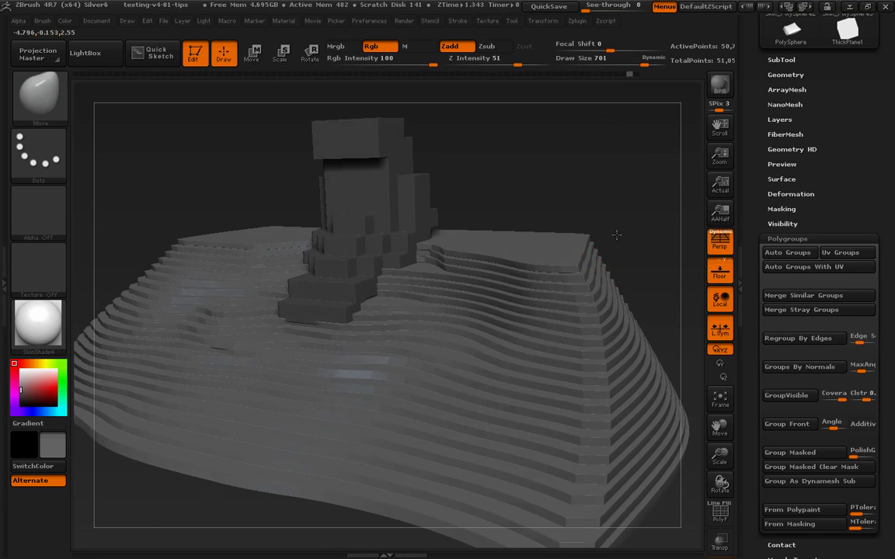
Thicken the contours in front of and beside the block steps using the Inflat brush at a draw size of 839.
key(b)
key(i)
key(n)
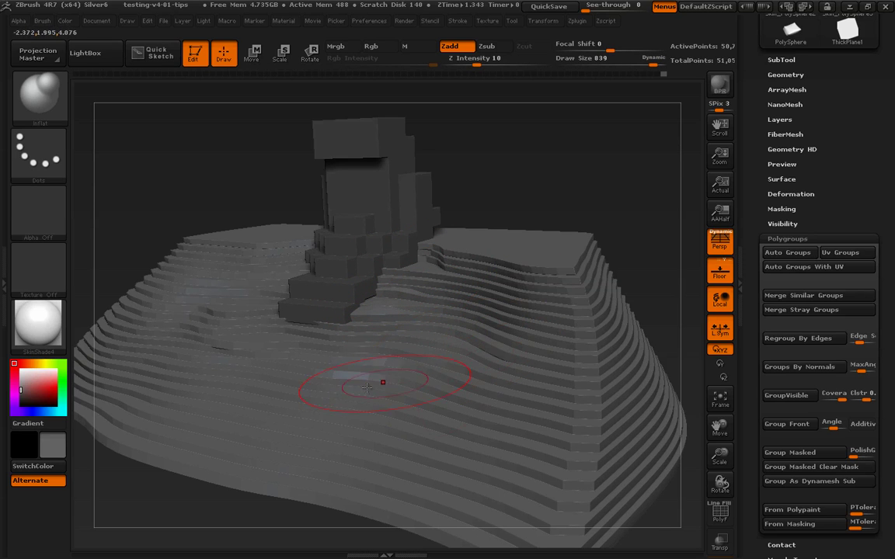
mouse_move(566, 227)
mouse_down()
mouse_move(649, 226)
mouse_move(420, 360)
mouse_up()
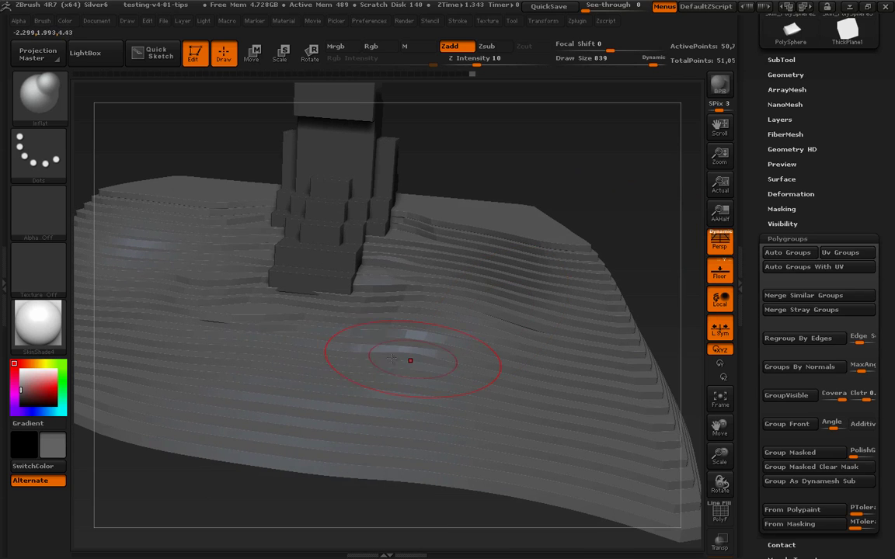
drag(689, 182, 649, 177)
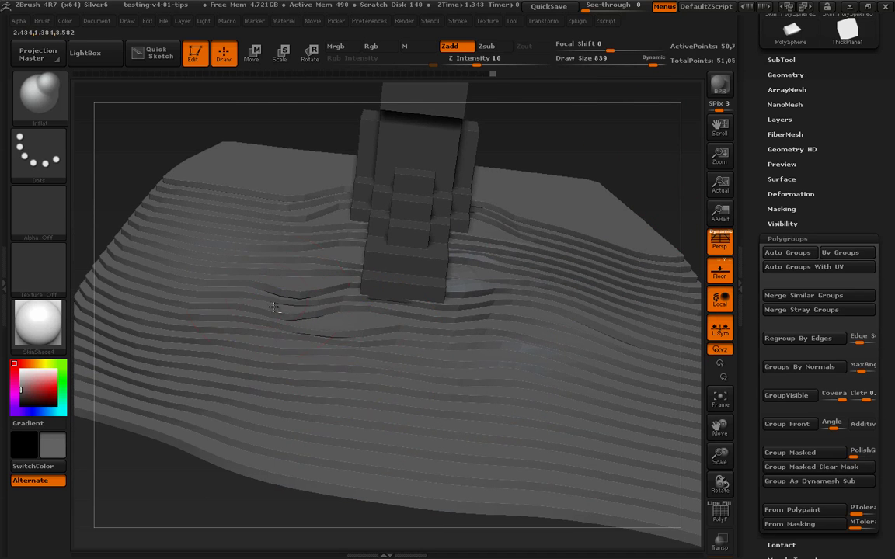
mouse_move(303, 285)
mouse_down()
mouse_move(291, 267)
mouse_move(303, 274)
mouse_move(286, 281)
mouse_up()
Switch back to the Move brush and set its draw size to 861.
drag(679, 161, 660, 184)
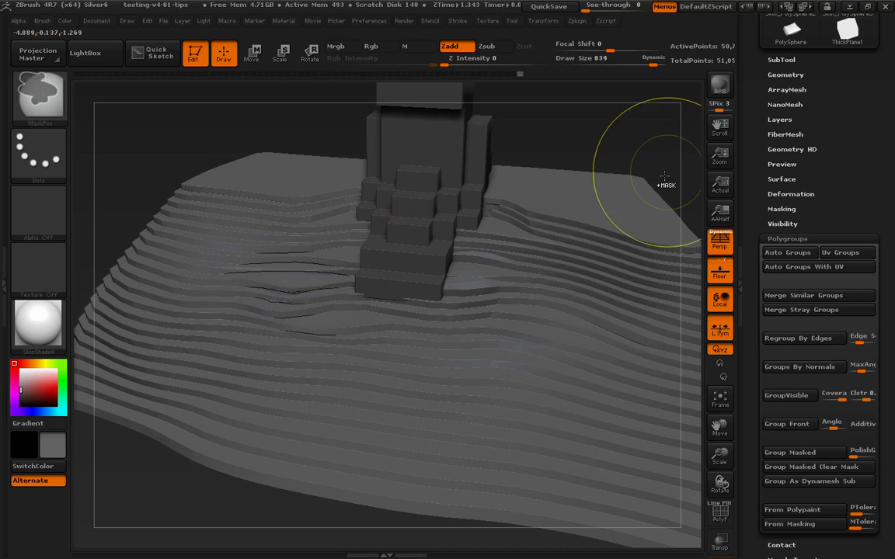
drag(685, 144, 676, 165)
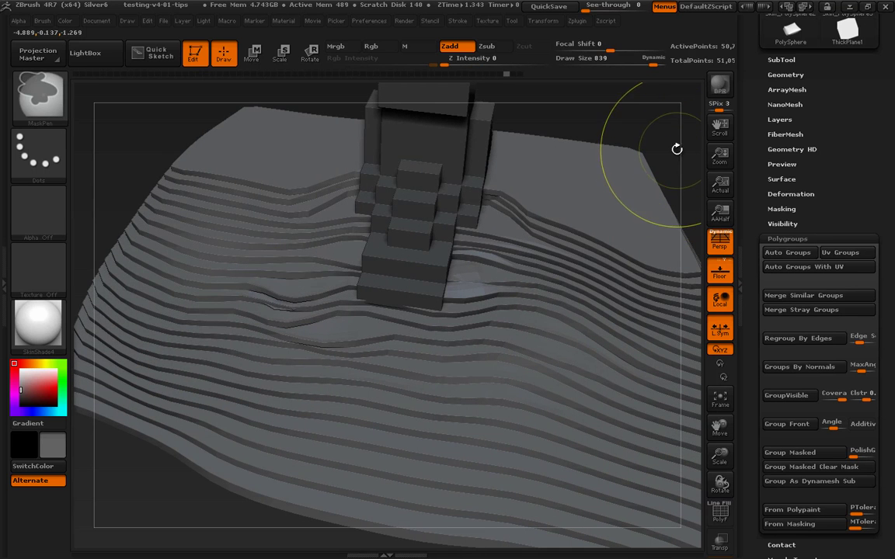
mouse_move(671, 140)
mouse_down()
mouse_move(675, 115)
mouse_move(631, 211)
mouse_move(621, 198)
mouse_move(637, 168)
mouse_move(630, 185)
mouse_up()
key(s)
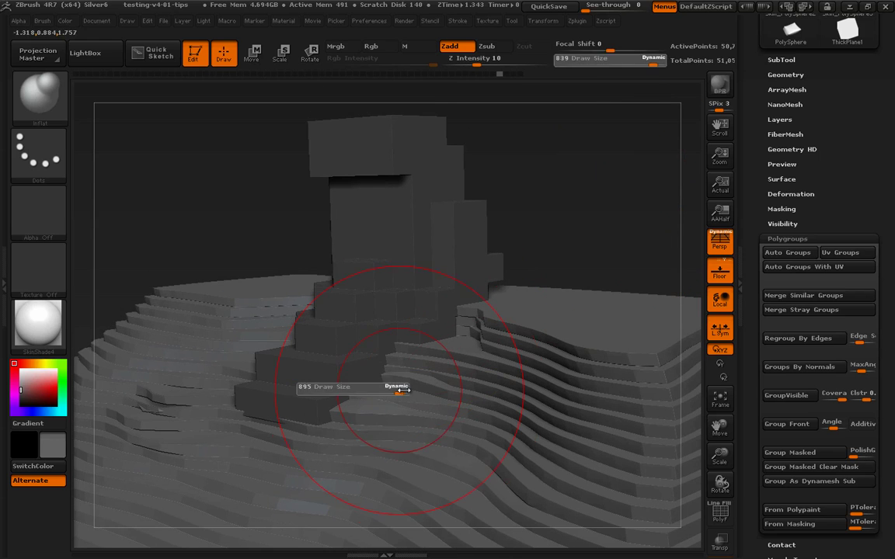
drag(397, 389, 414, 390)
key(b)
key(m)
key(v)
drag(571, 226, 607, 217)
key(s)
drag(291, 403, 281, 401)
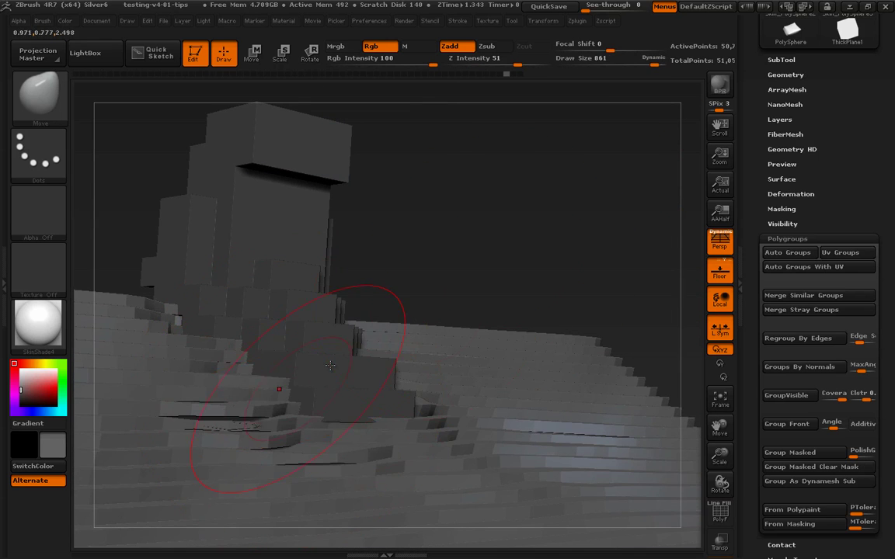
Make the block model's Skin_PolySphere subtool active and show its polyframe.
drag(565, 242, 515, 241)
drag(825, 150, 826, 219)
click(788, 129)
drag(828, 280, 828, 148)
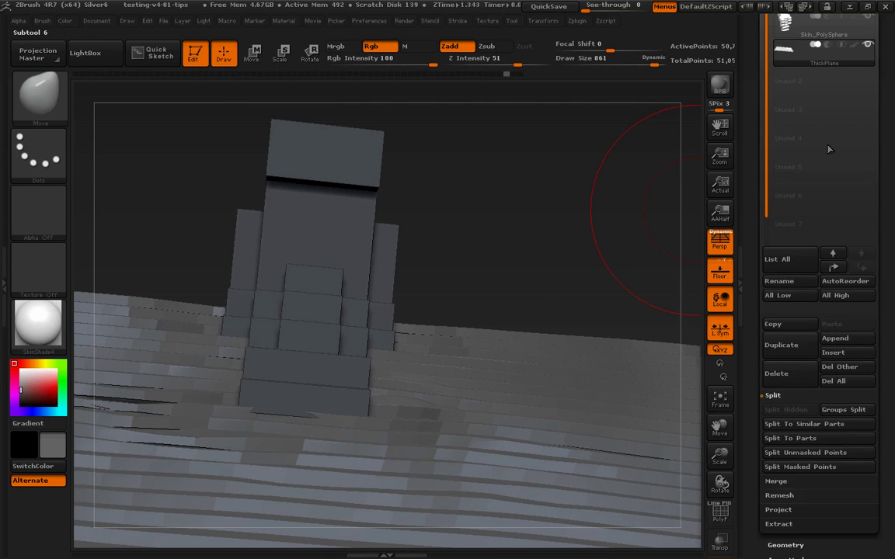
click(788, 27)
drag(608, 255, 602, 252)
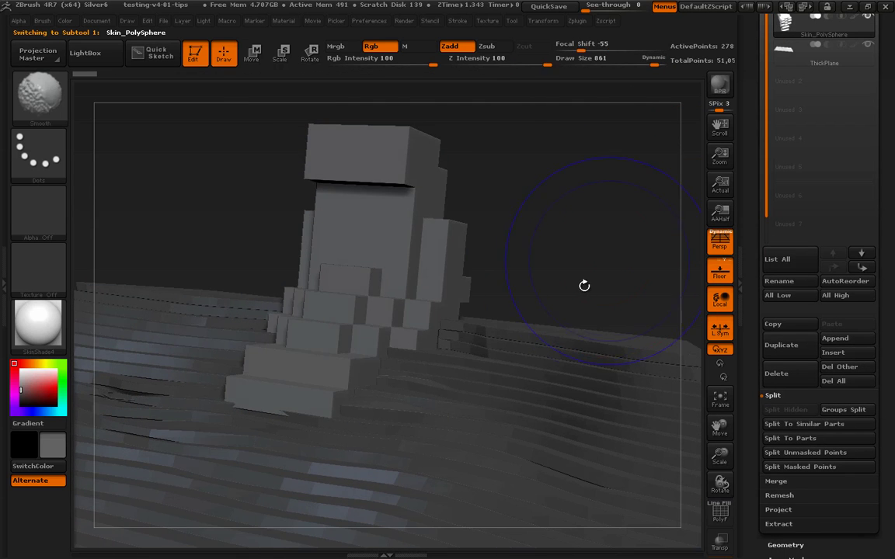
key(shift+f)
Divide the block model into scattered polygroups using GroupVisible with a reduced Coverage.
drag(755, 485, 806, 295)
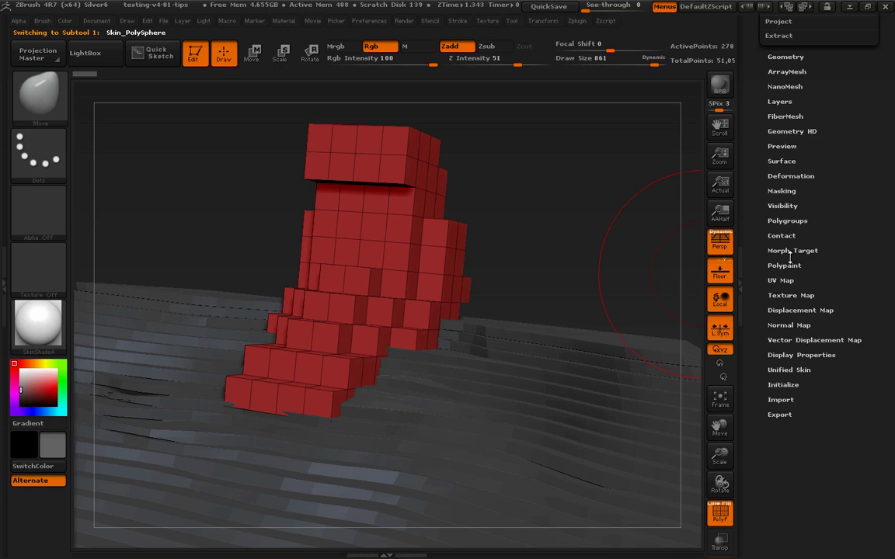
click(786, 220)
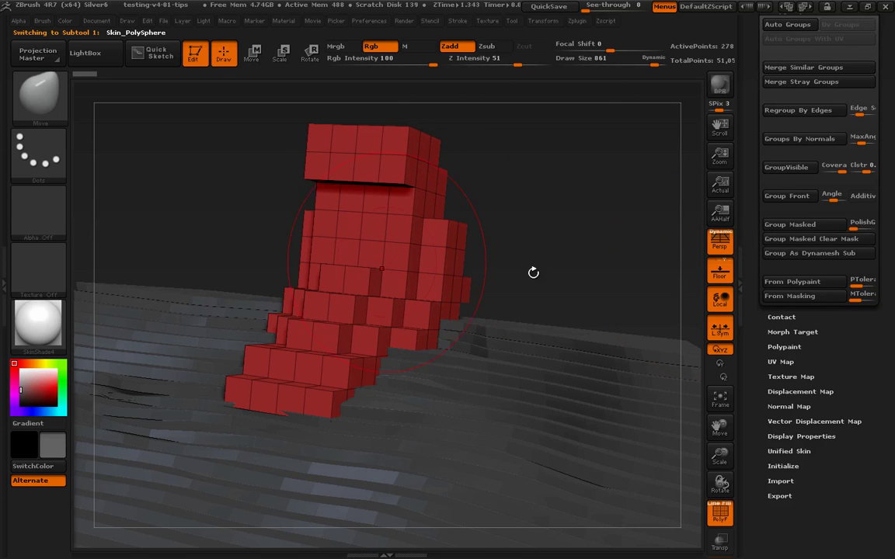
click(810, 170)
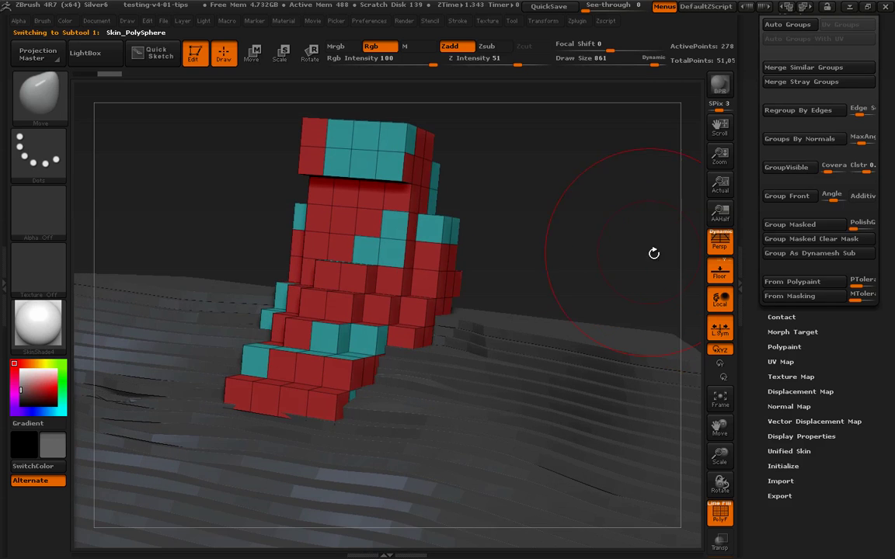
Add another scattered polygroup to the block model by running GroupVisible again.
drag(662, 261, 660, 283)
click(795, 170)
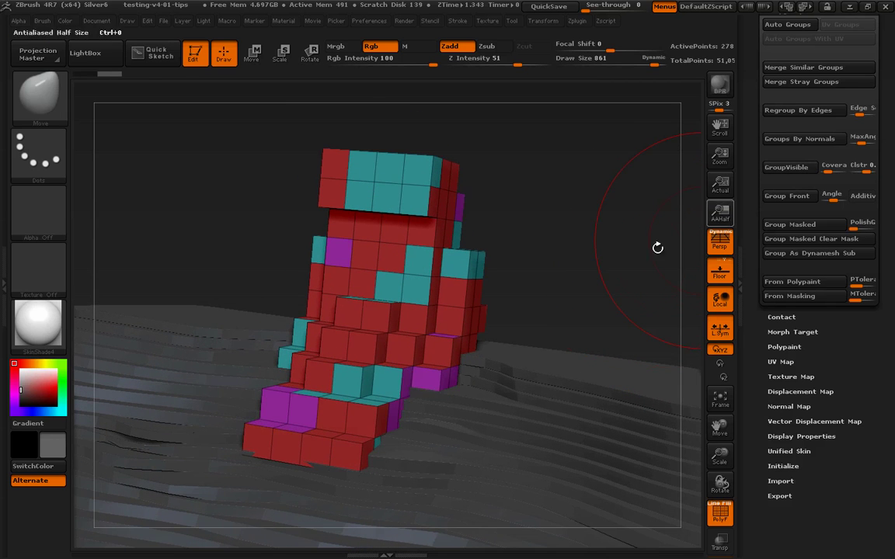
drag(657, 248, 579, 267)
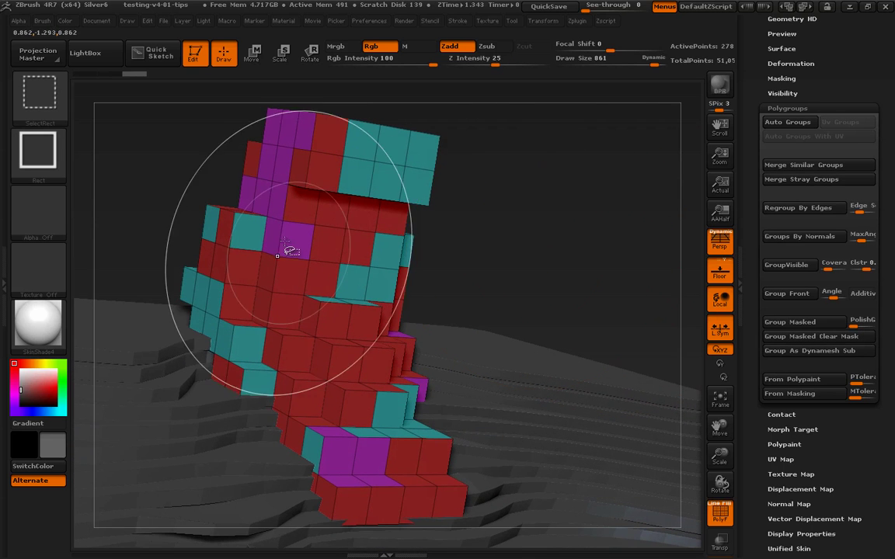
Hide and isolate individual polygroups of the block model to examine their distribution, and restore full visibility.
ctrl+shift+click(262, 223)
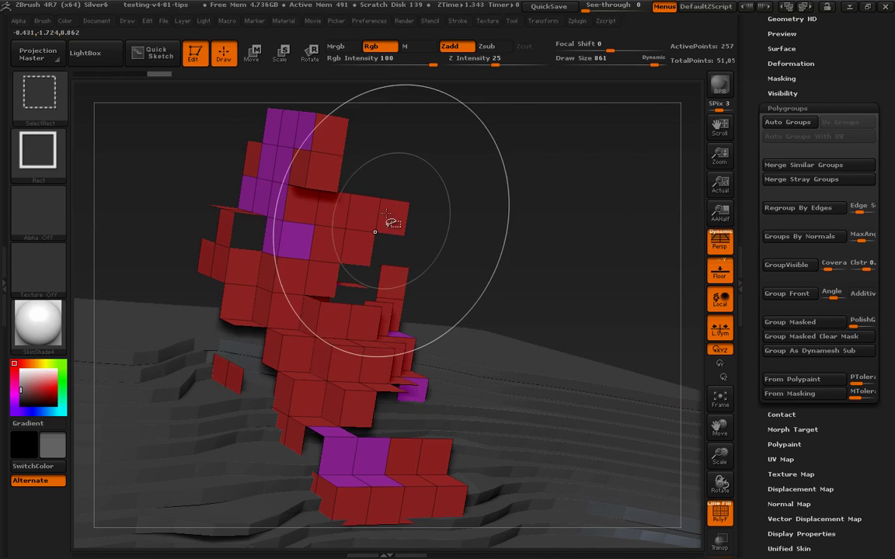
ctrl+shift+click(402, 211)
drag(571, 243, 646, 249)
ctrl+shift+click(566, 251)
ctrl+shift+click(455, 194)
ctrl+shift+click(605, 235)
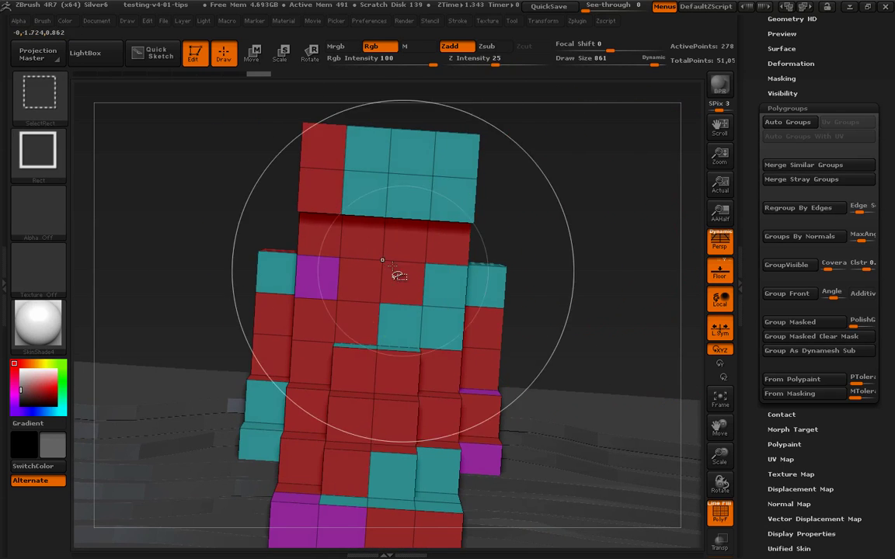
ctrl+shift+click(390, 264)
mouse_move(541, 256)
mouse_down()
mouse_move(612, 254)
mouse_move(546, 236)
mouse_up()
ctrl+shift+click(613, 255)
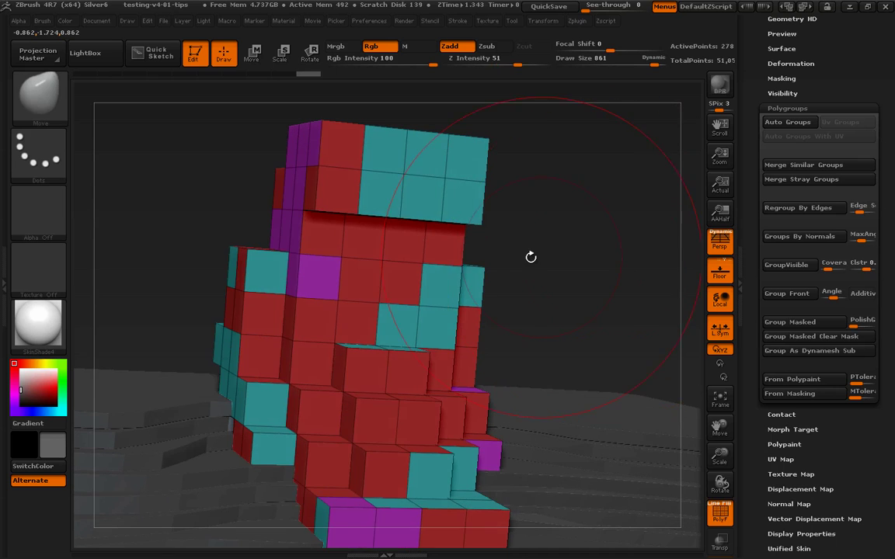
Switch to the ZModeler brush and set its draw size to 371.
key(b)
key(z)
key(m)
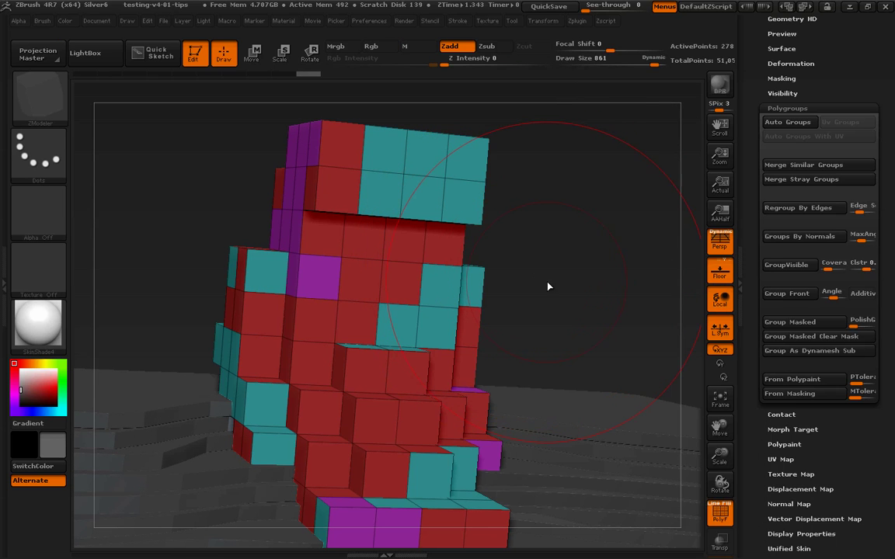
key(s)
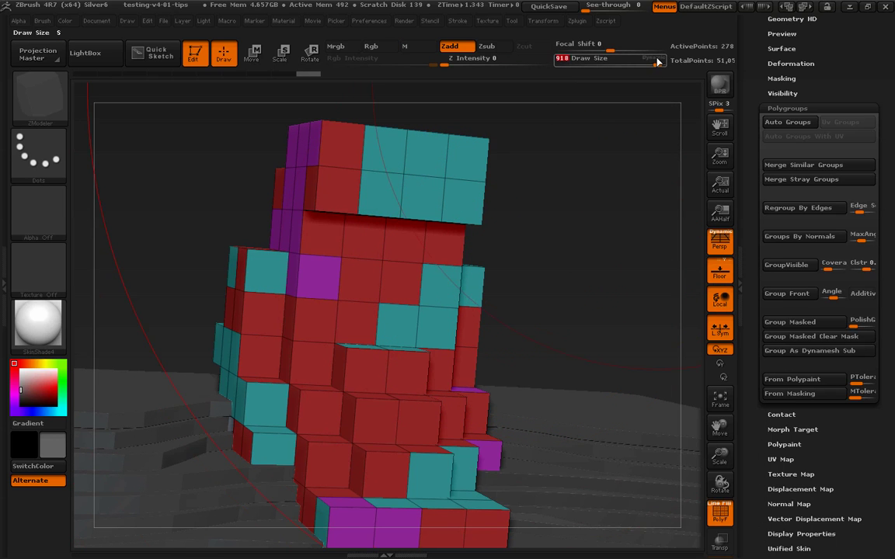
drag(653, 61, 621, 63)
drag(490, 243, 455, 257)
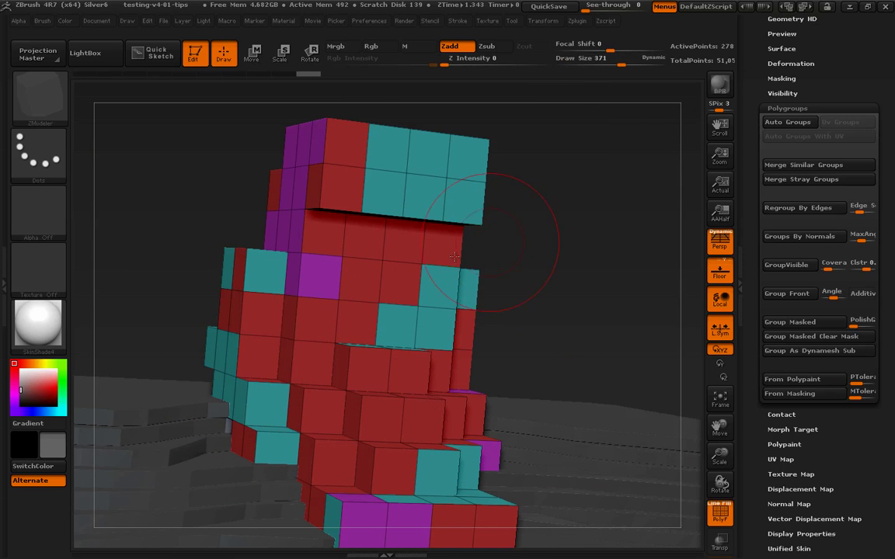
Inset every face of the purple polygroup using the ZModeler Inset action with the Polygroup All target and Inset Each Poly.
key(space)
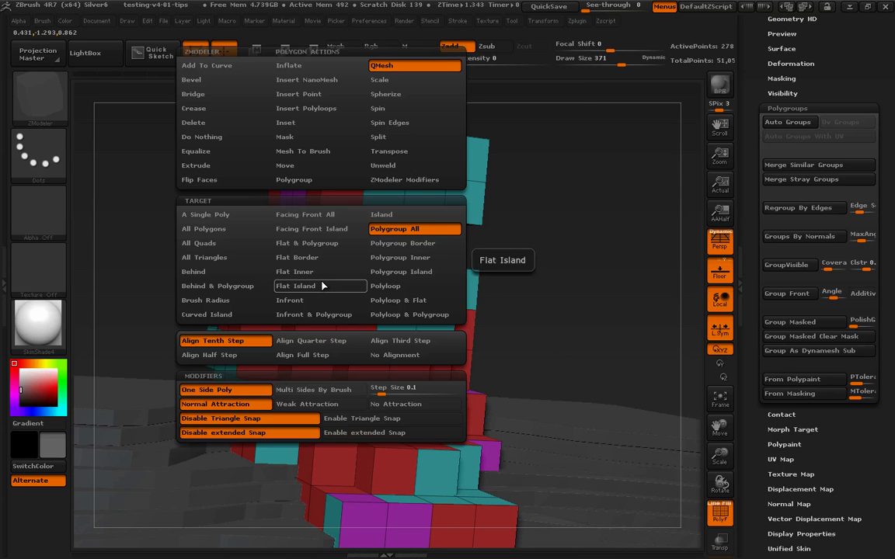
click(307, 123)
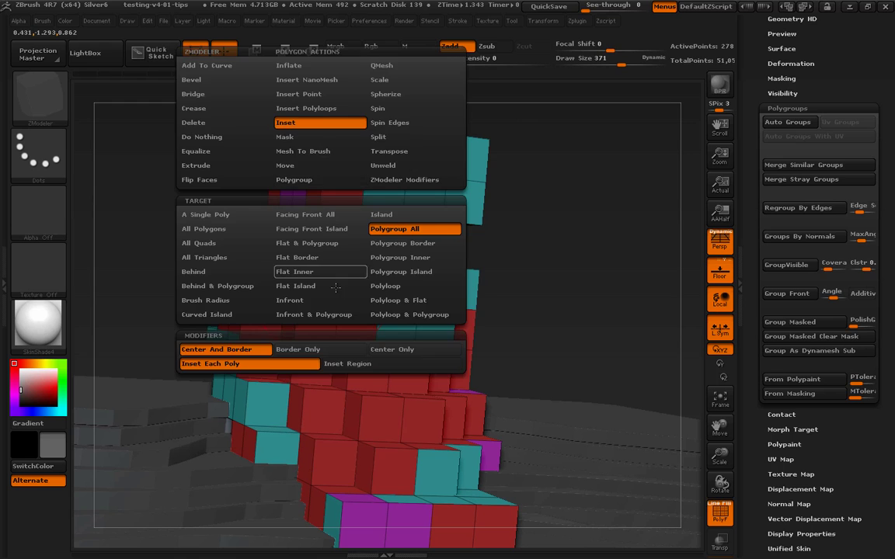
key(space)
key(space)
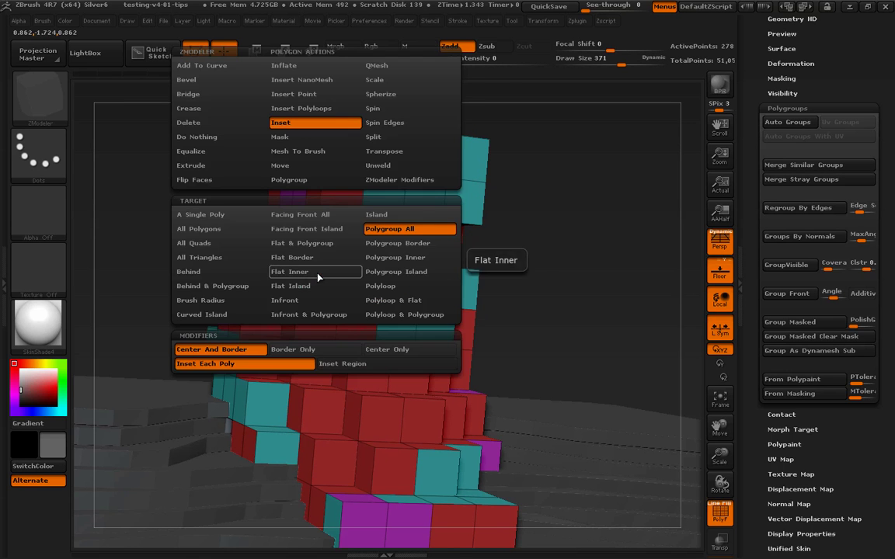
click(384, 229)
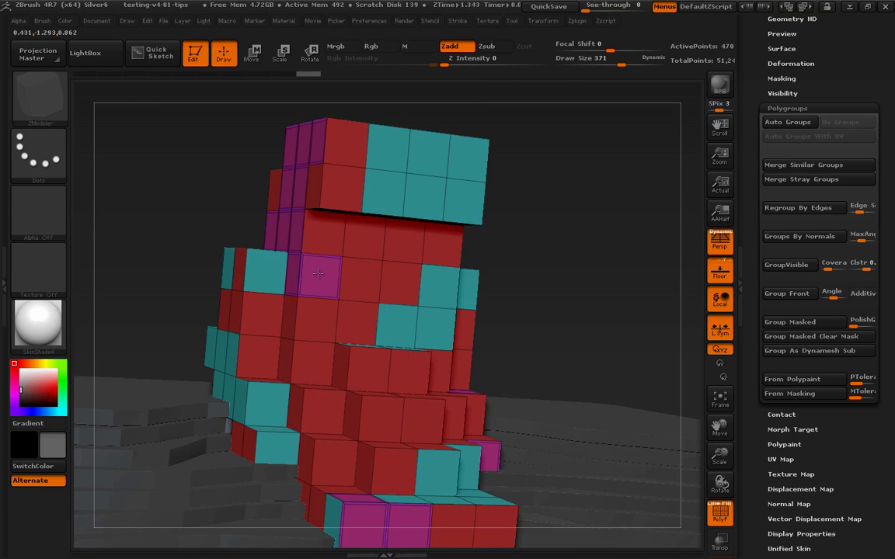
Set the polygon action to QMesh on Polygroup All and try offsetting the inset faces of the purple polygroup.
key(space)
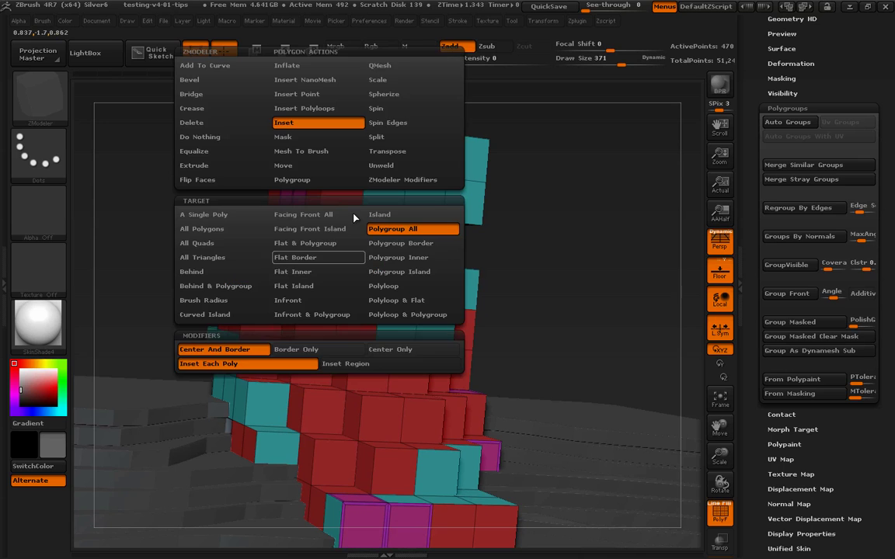
click(392, 69)
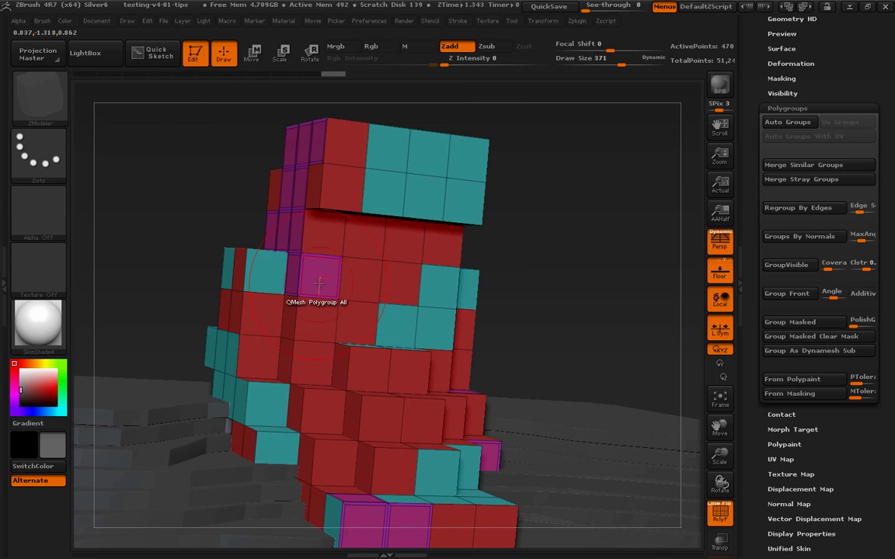
click(318, 281)
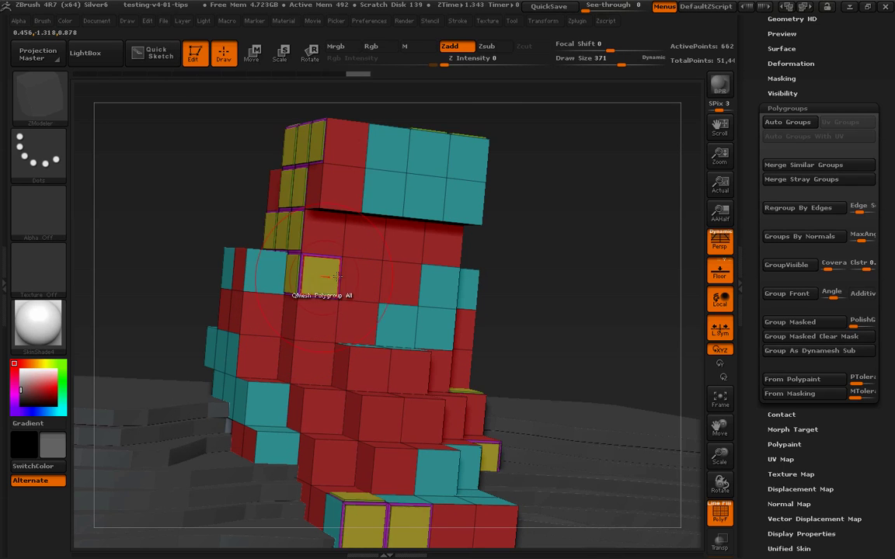
key(ctrl+z)
click(319, 277)
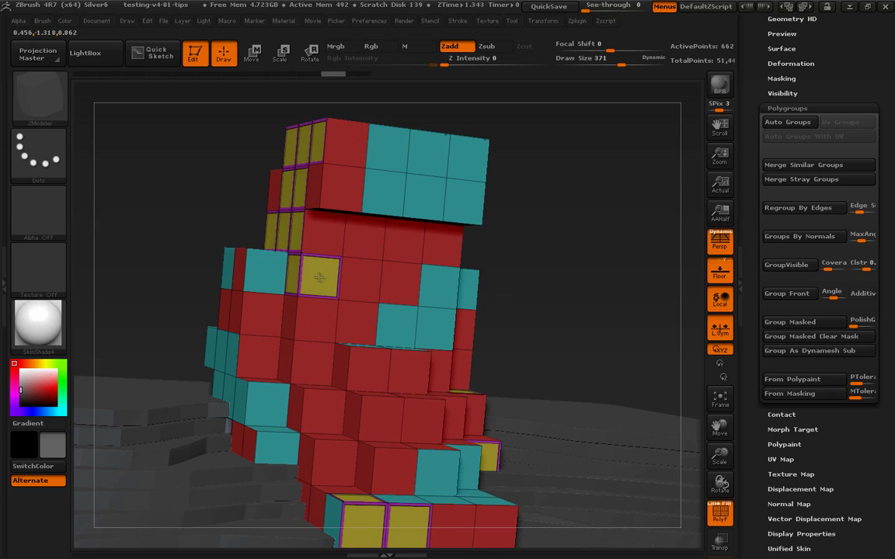
Hide the polyframe, undo the last face offset and redo the QMesh offset on the inset faces.
key(shift+f)
drag(534, 262, 607, 274)
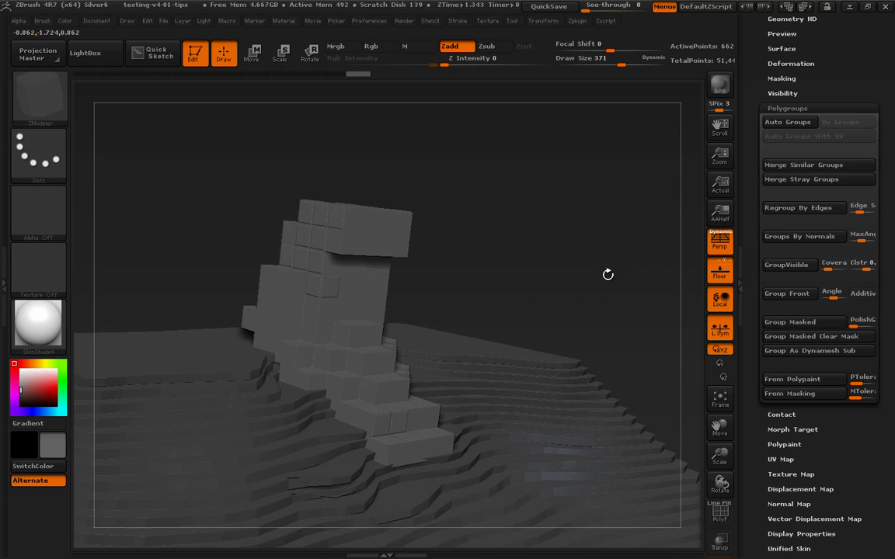
key(ctrl+z)
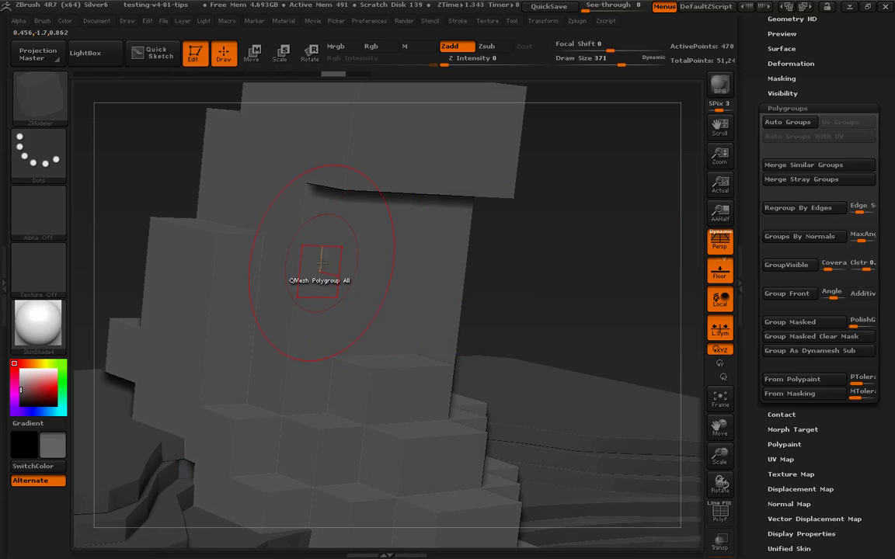
drag(321, 267, 319, 266)
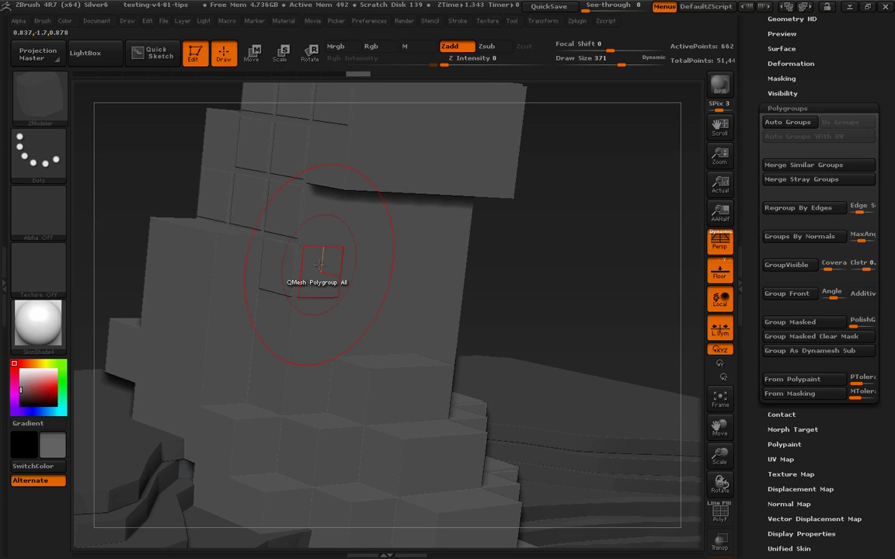
key(ctrl+z)
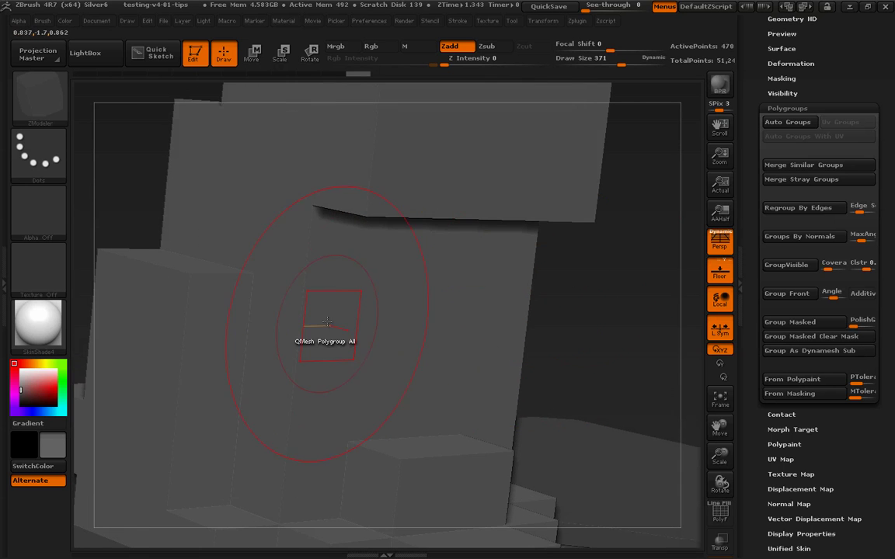
drag(330, 320, 327, 320)
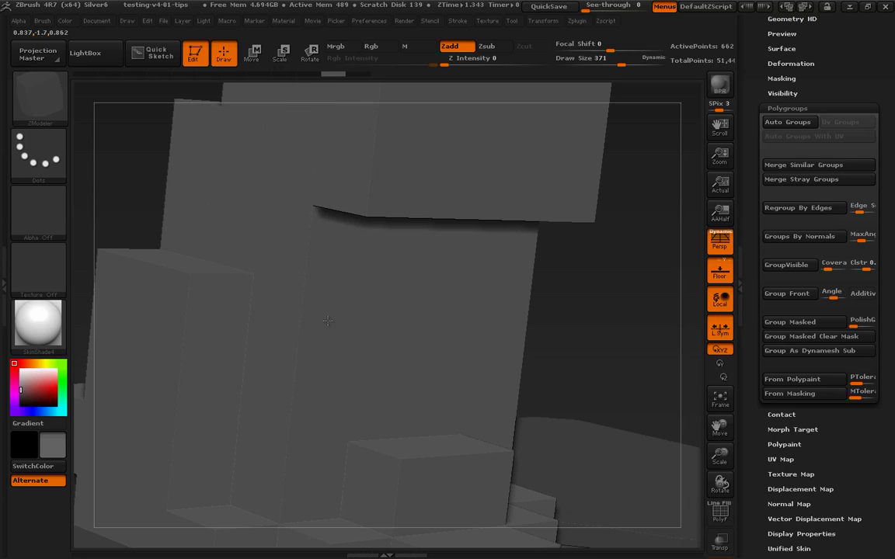
Extrude all faces of the cyan polygroup outward with QMesh, and check the blocks without the polyframe.
alt+drag(610, 309, 544, 249)
key(shift+f)
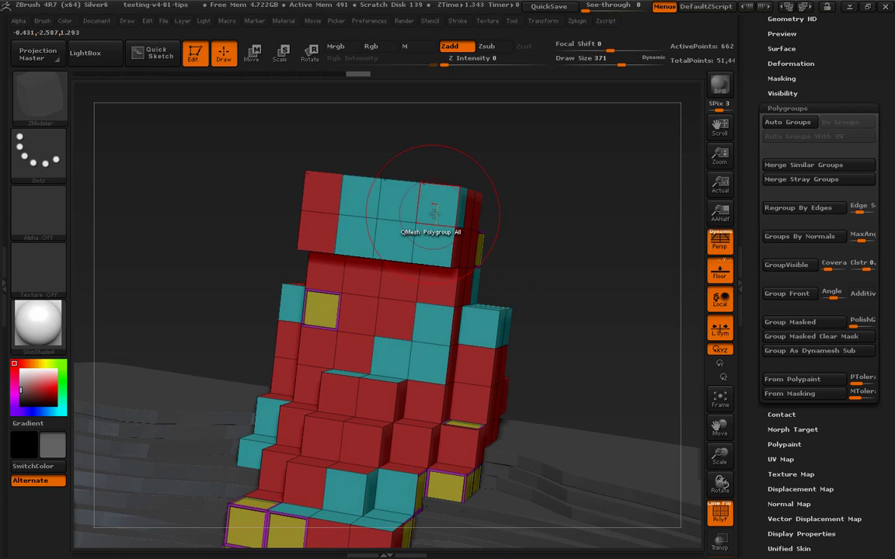
click(435, 213)
drag(437, 214, 414, 210)
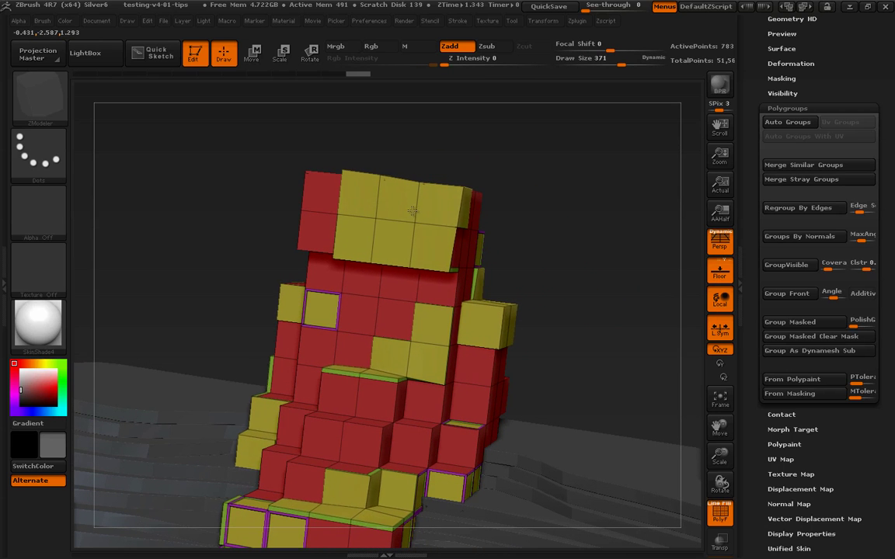
drag(528, 233, 618, 339)
key(shift+f)
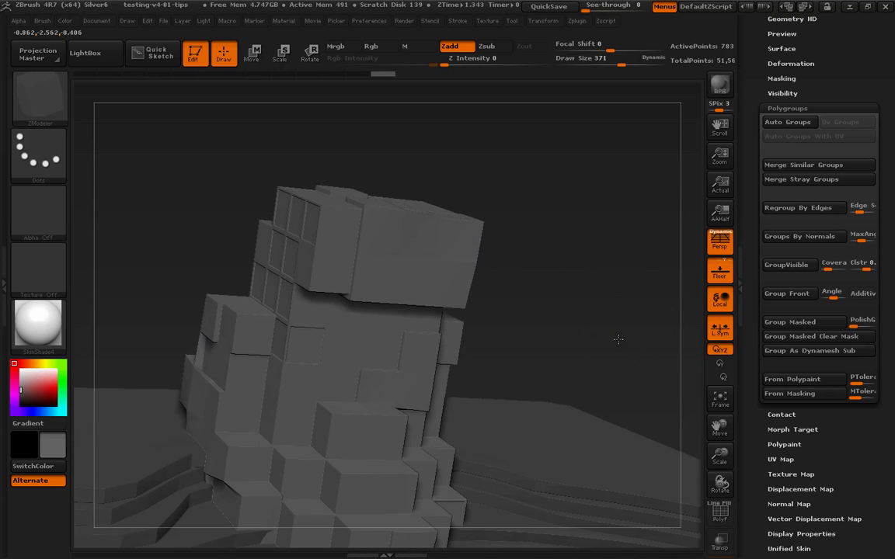
Set the QMesh target to A Single Poly and extend the recessed front faces of the top block, restoring the polyframe.
key(space)
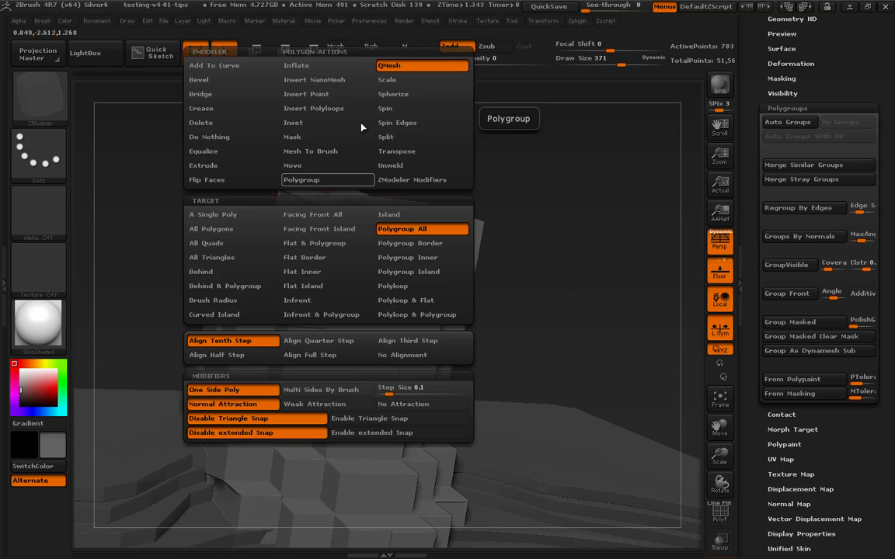
click(213, 214)
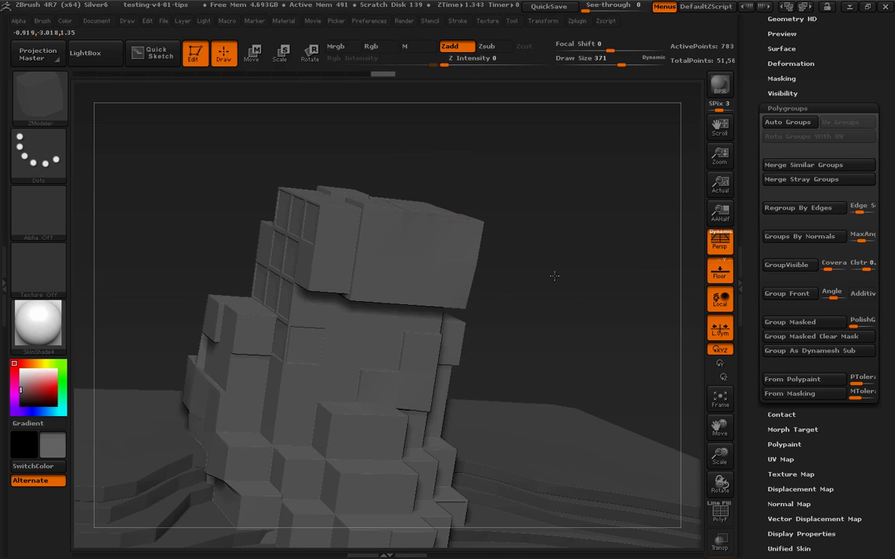
drag(554, 275, 569, 276)
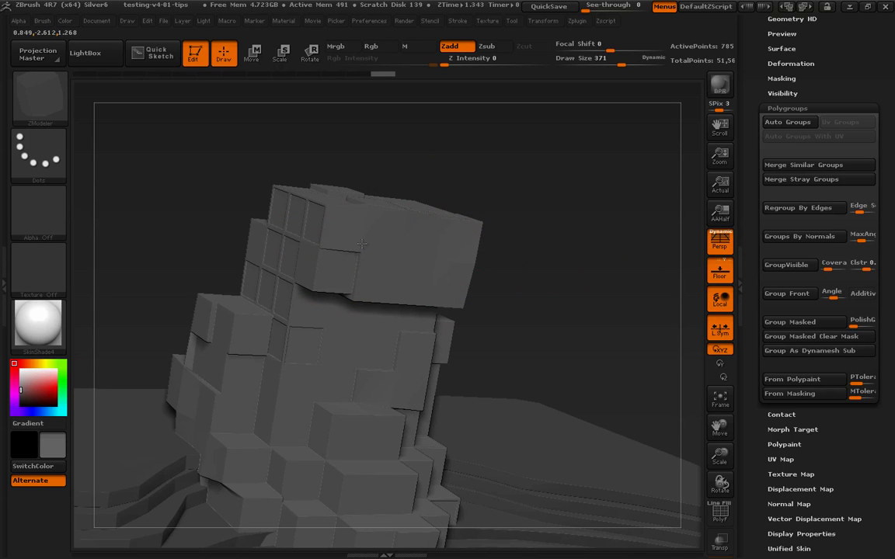
key(shift+f)
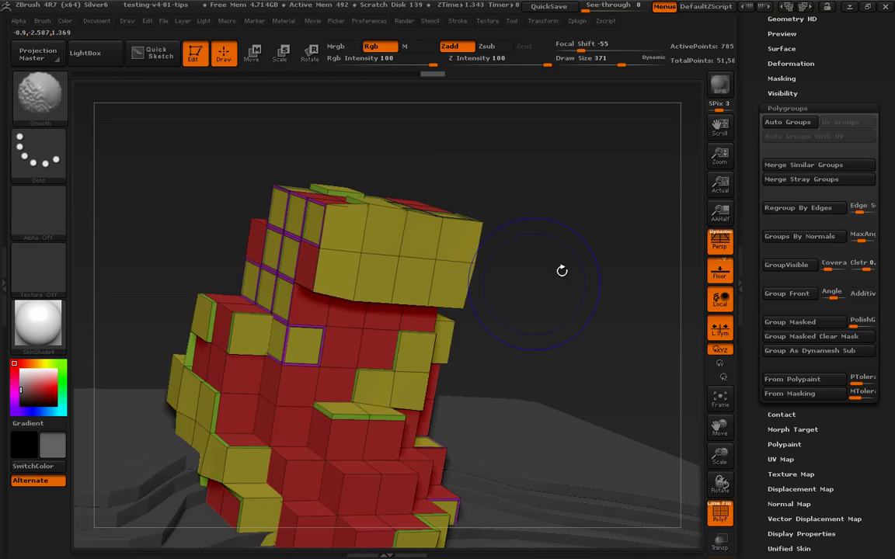
Extrude individual faces on the roof of the top block upward with single-poly QMesh.
drag(560, 265, 355, 220)
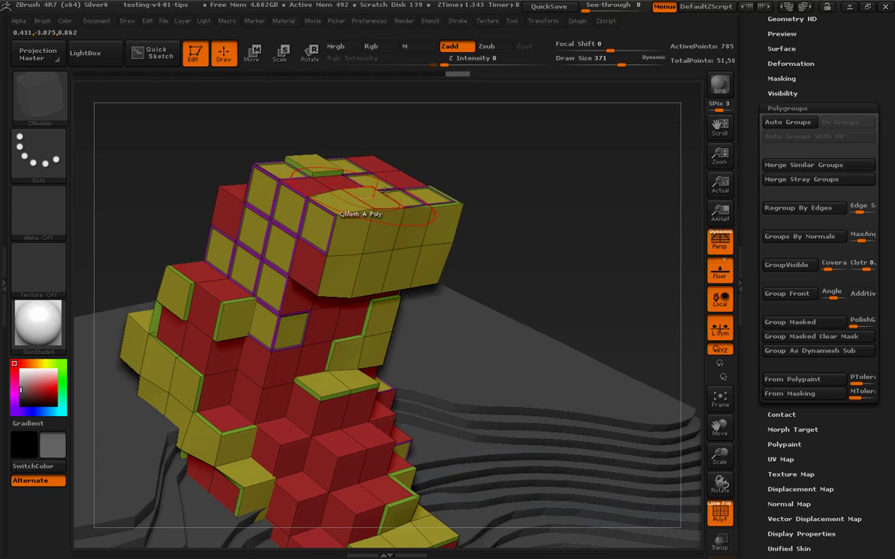
drag(311, 164, 342, 147)
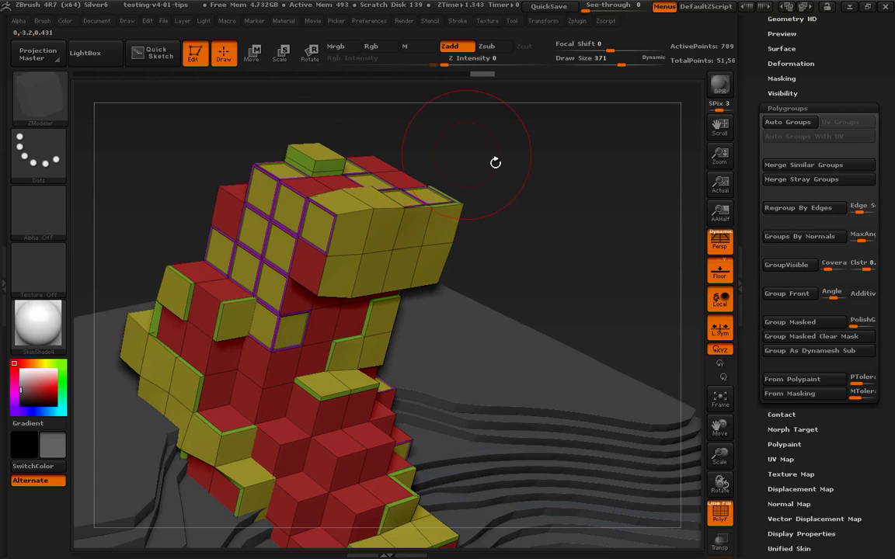
mouse_move(496, 160)
mouse_down()
mouse_move(393, 191)
mouse_move(390, 174)
mouse_up()
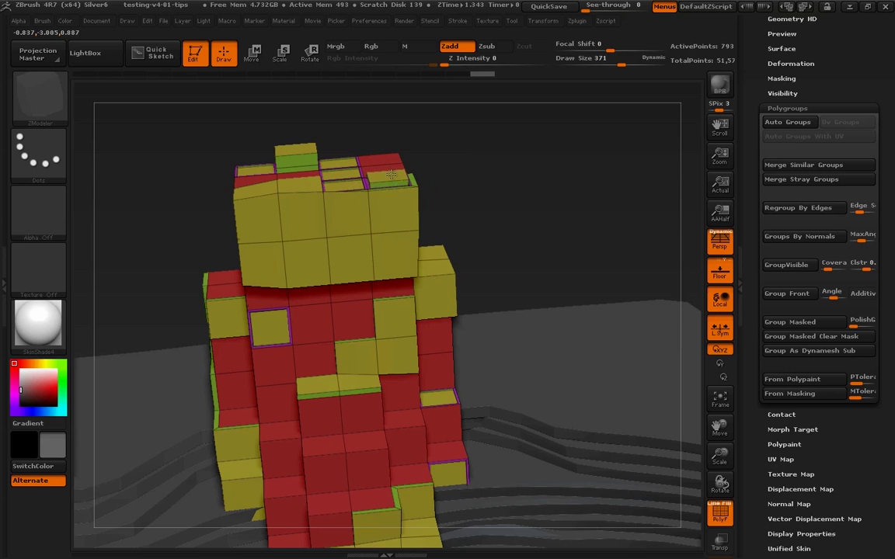
drag(528, 238, 518, 223)
Pull an individual face near the right edge of the front wall outward with single-poly QMesh.
drag(498, 273, 529, 286)
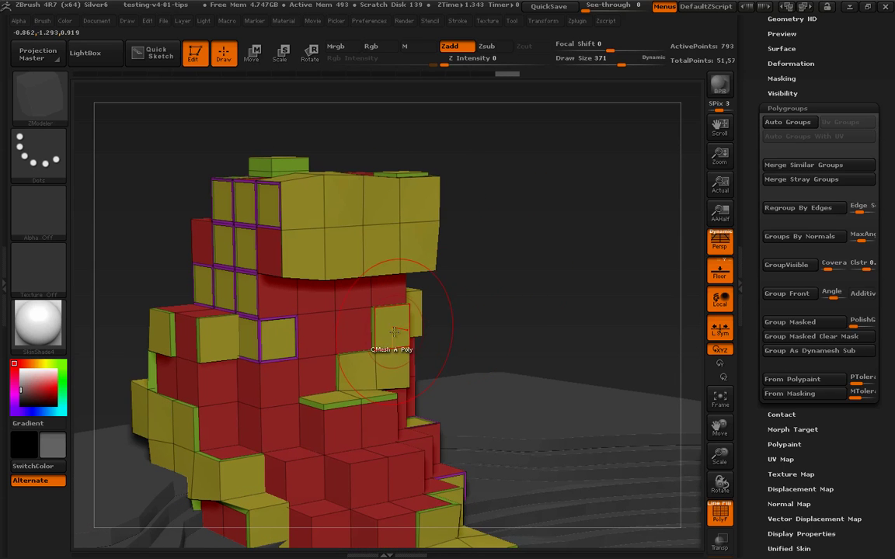
drag(384, 330, 408, 367)
drag(490, 326, 544, 365)
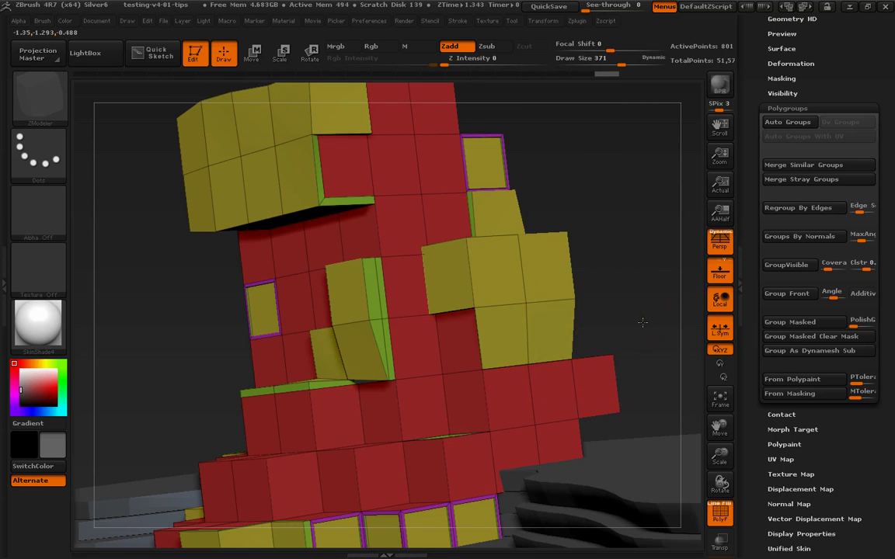
Extrude the front faces of the upper step below the front wall outward with single-poly QMesh.
drag(642, 321, 563, 319)
drag(293, 390, 206, 359)
drag(634, 218, 609, 198)
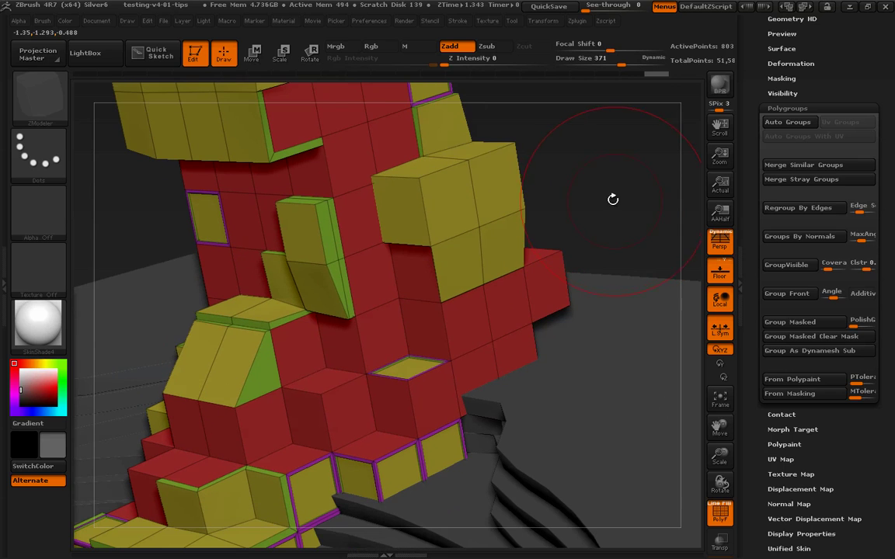
drag(253, 356, 22, 394)
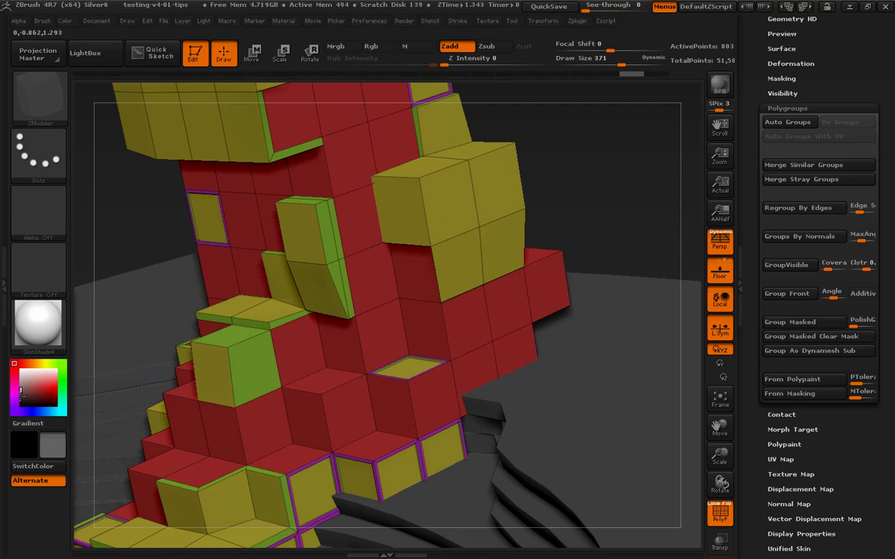
Undo the last extrusion and turn the two front faces of the upper step into slopes with single-poly QMesh.
key(ctrl+z)
drag(248, 357, 199, 338)
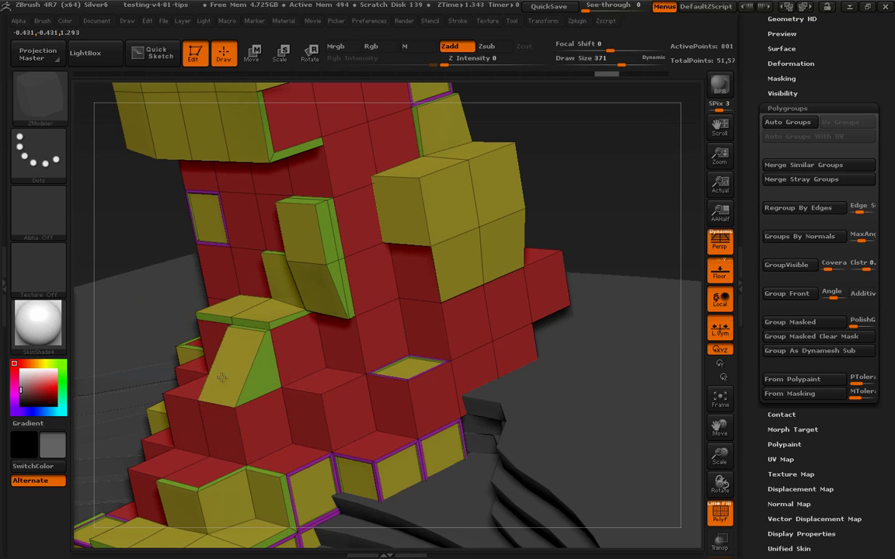
mouse_move(620, 216)
mouse_down()
mouse_move(674, 211)
mouse_move(577, 246)
mouse_move(549, 231)
mouse_move(591, 222)
mouse_move(594, 212)
mouse_up()
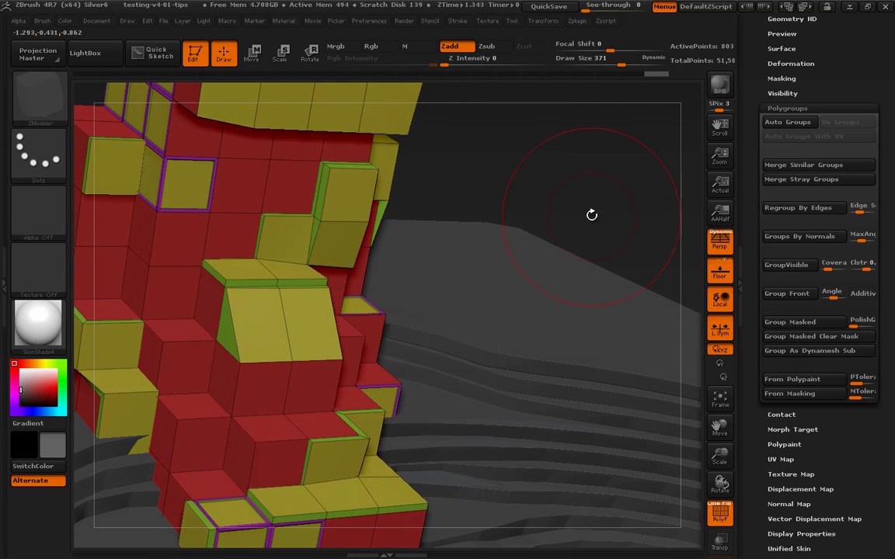
Set the polygon action to Inset with target A Single Poly and inset both sloped faces of the upper step.
key(space)
click(302, 122)
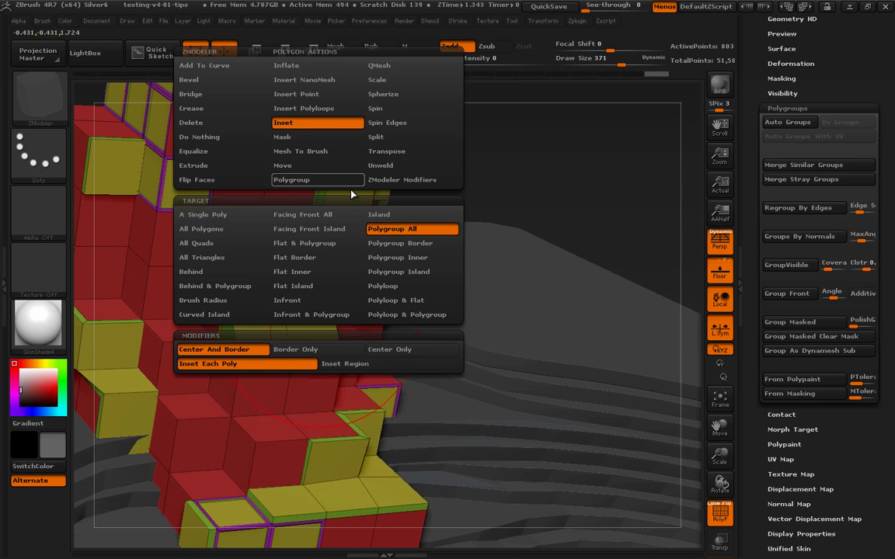
click(203, 215)
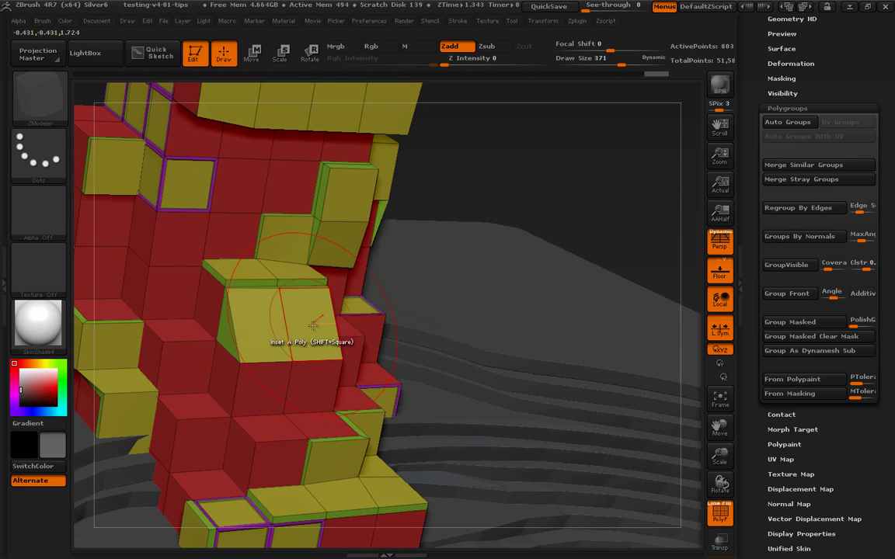
drag(323, 332, 314, 327)
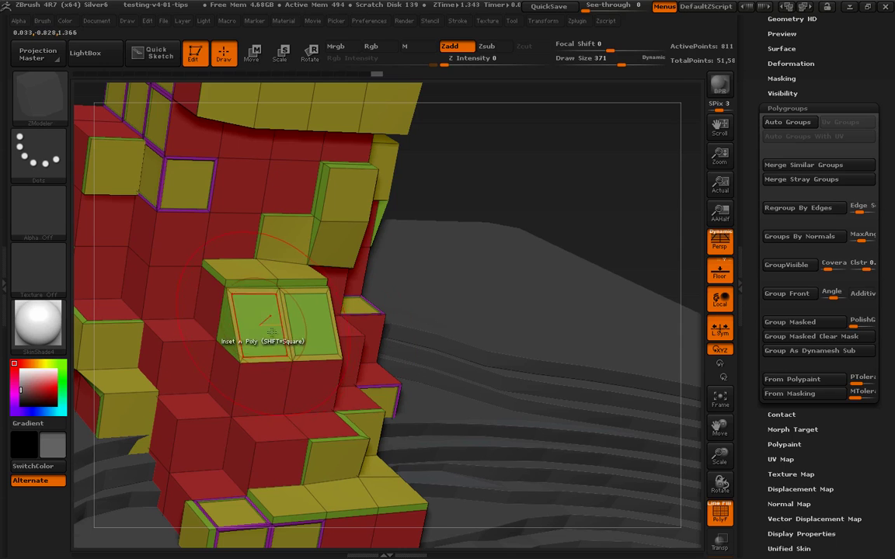
Switch the polygon action to QMesh and push both inset panels on the sloped faces inward as recesses.
key(space)
click(314, 63)
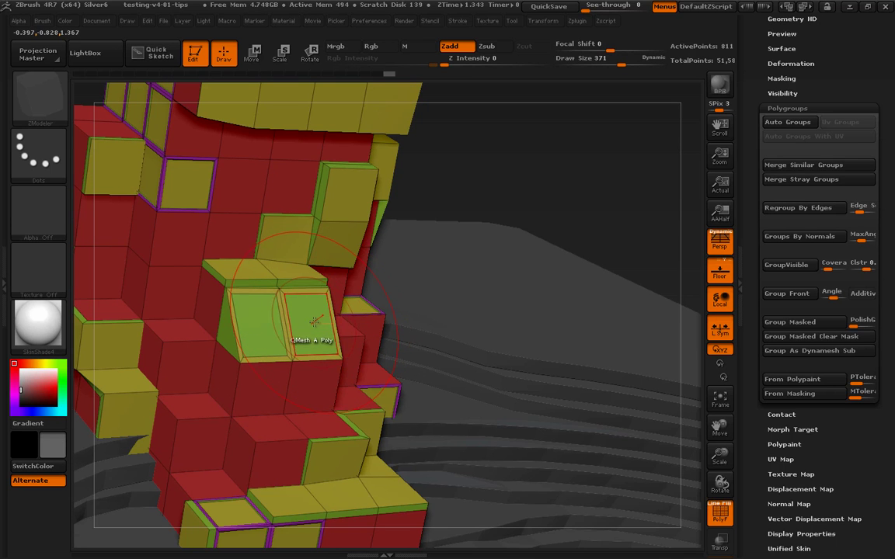
drag(314, 321, 331, 311)
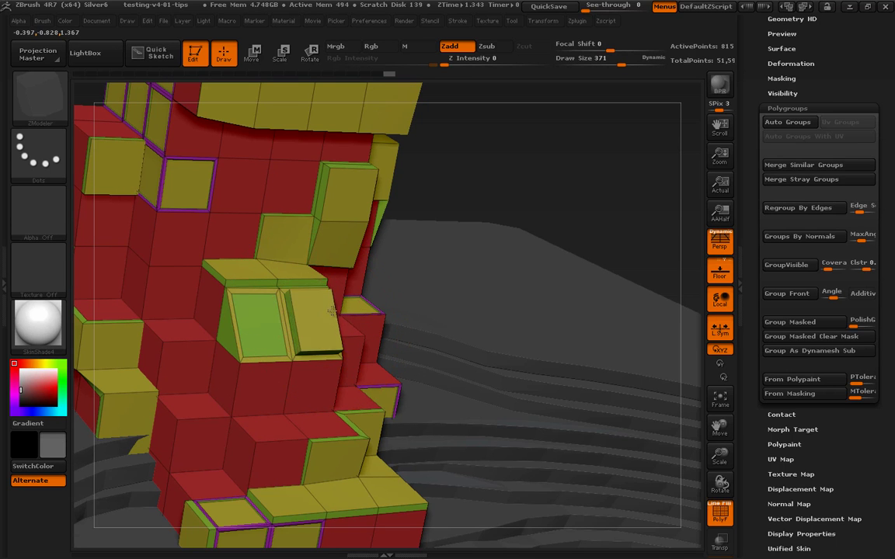
click(261, 329)
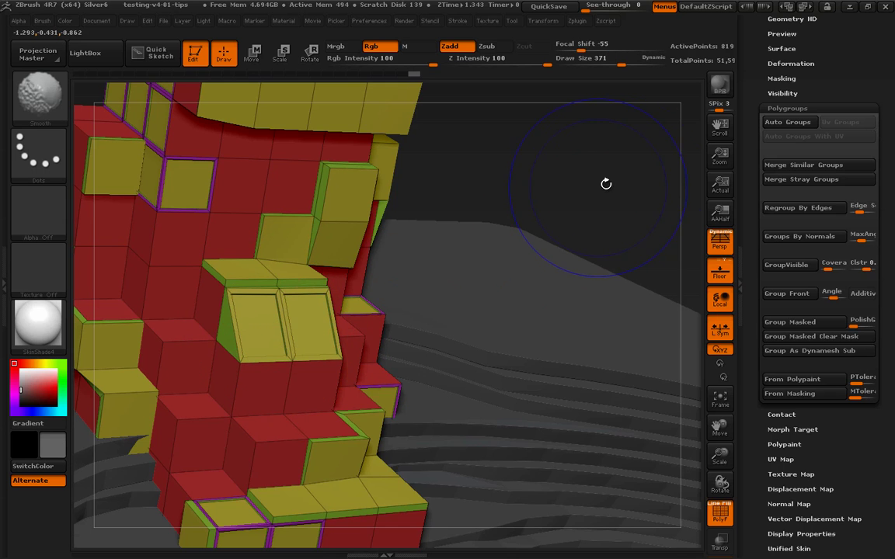
Hide the polyframe and examine the whole block building on its stepped terrain from several angles.
key(shift+f)
mouse_move(648, 178)
alt+mouse_down()
mouse_move(567, 179)
mouse_move(619, 206)
mouse_move(630, 234)
mouse_move(605, 269)
mouse_move(604, 230)
mouse_move(598, 260)
alt+mouse_up()
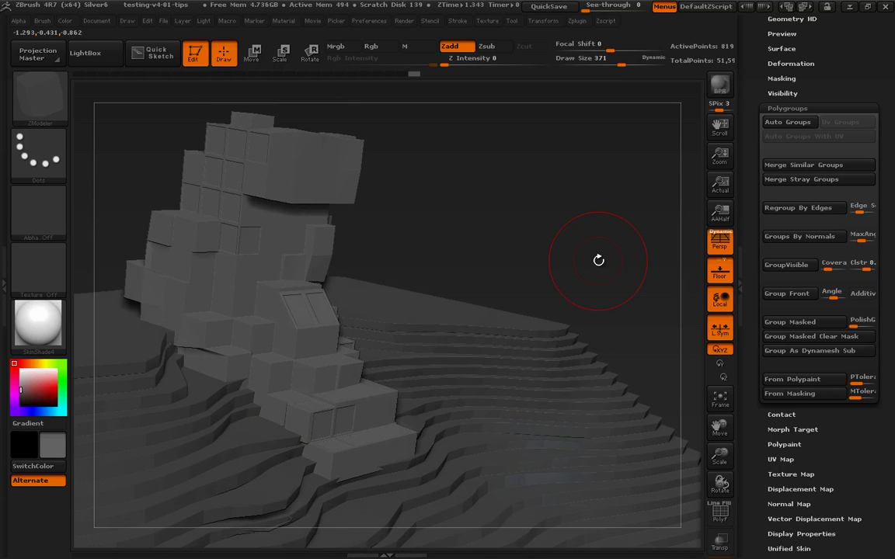
drag(613, 305, 693, 208)
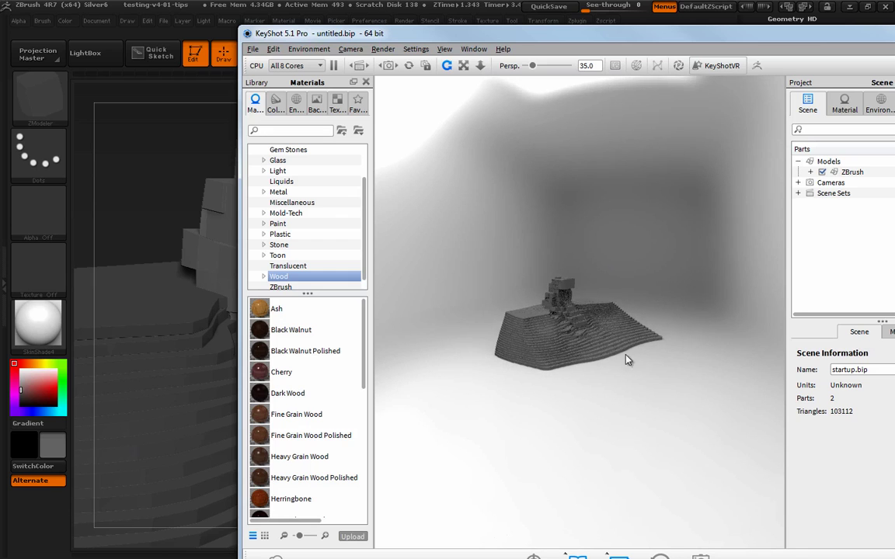
In KeyShot, frame the camera closely on the block building and the surrounding stepped terrain.
alt+right_drag(627, 360, 598, 344)
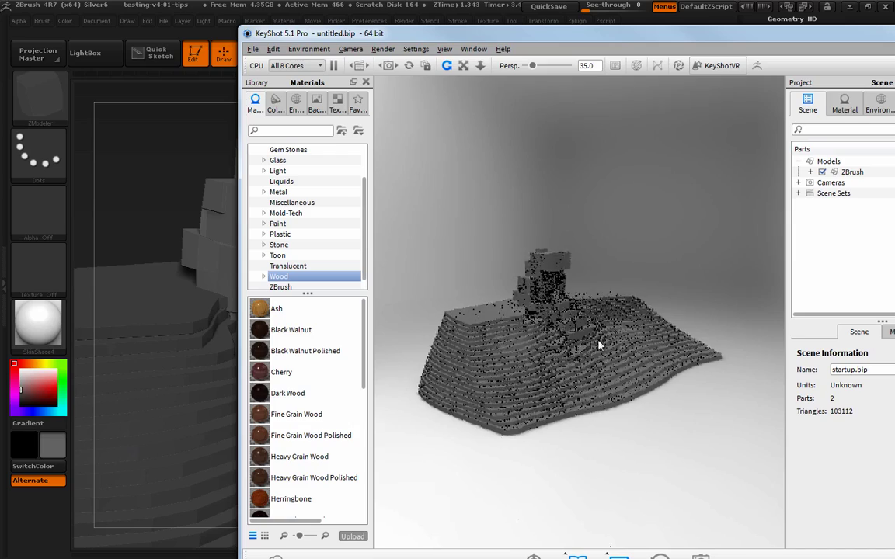
scroll(598, 346, up, 3)
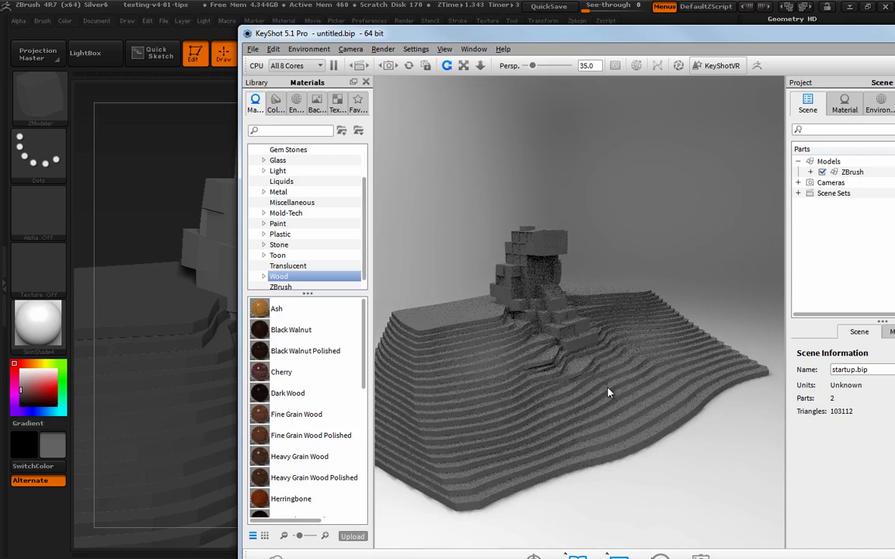
scroll(608, 392, up, 3)
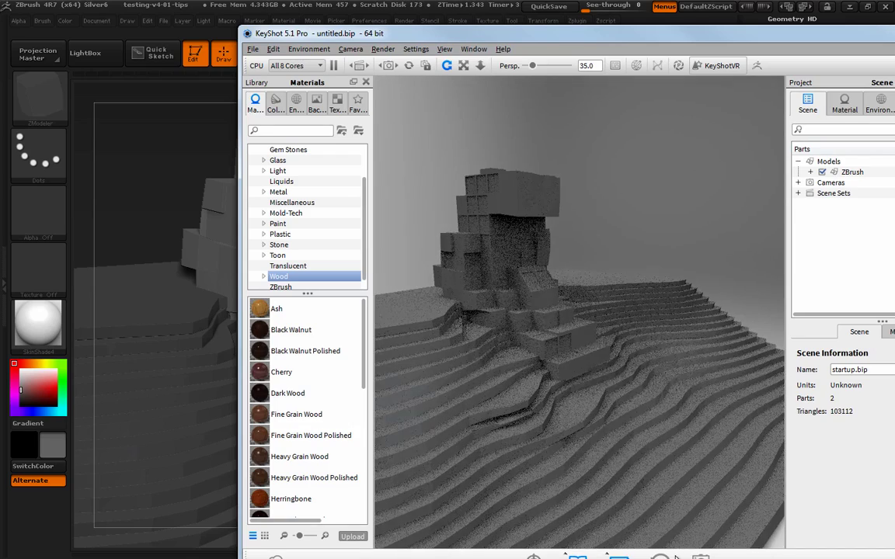
scroll(747, 415, up, 2)
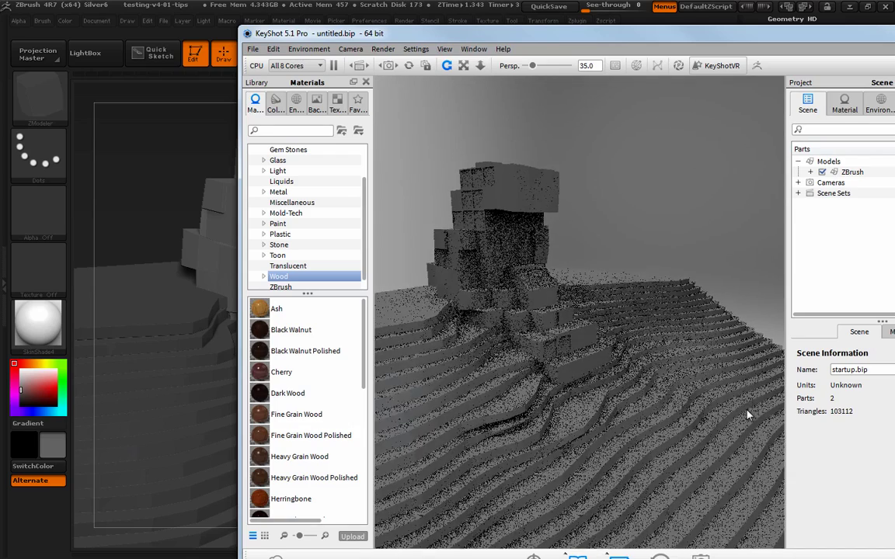